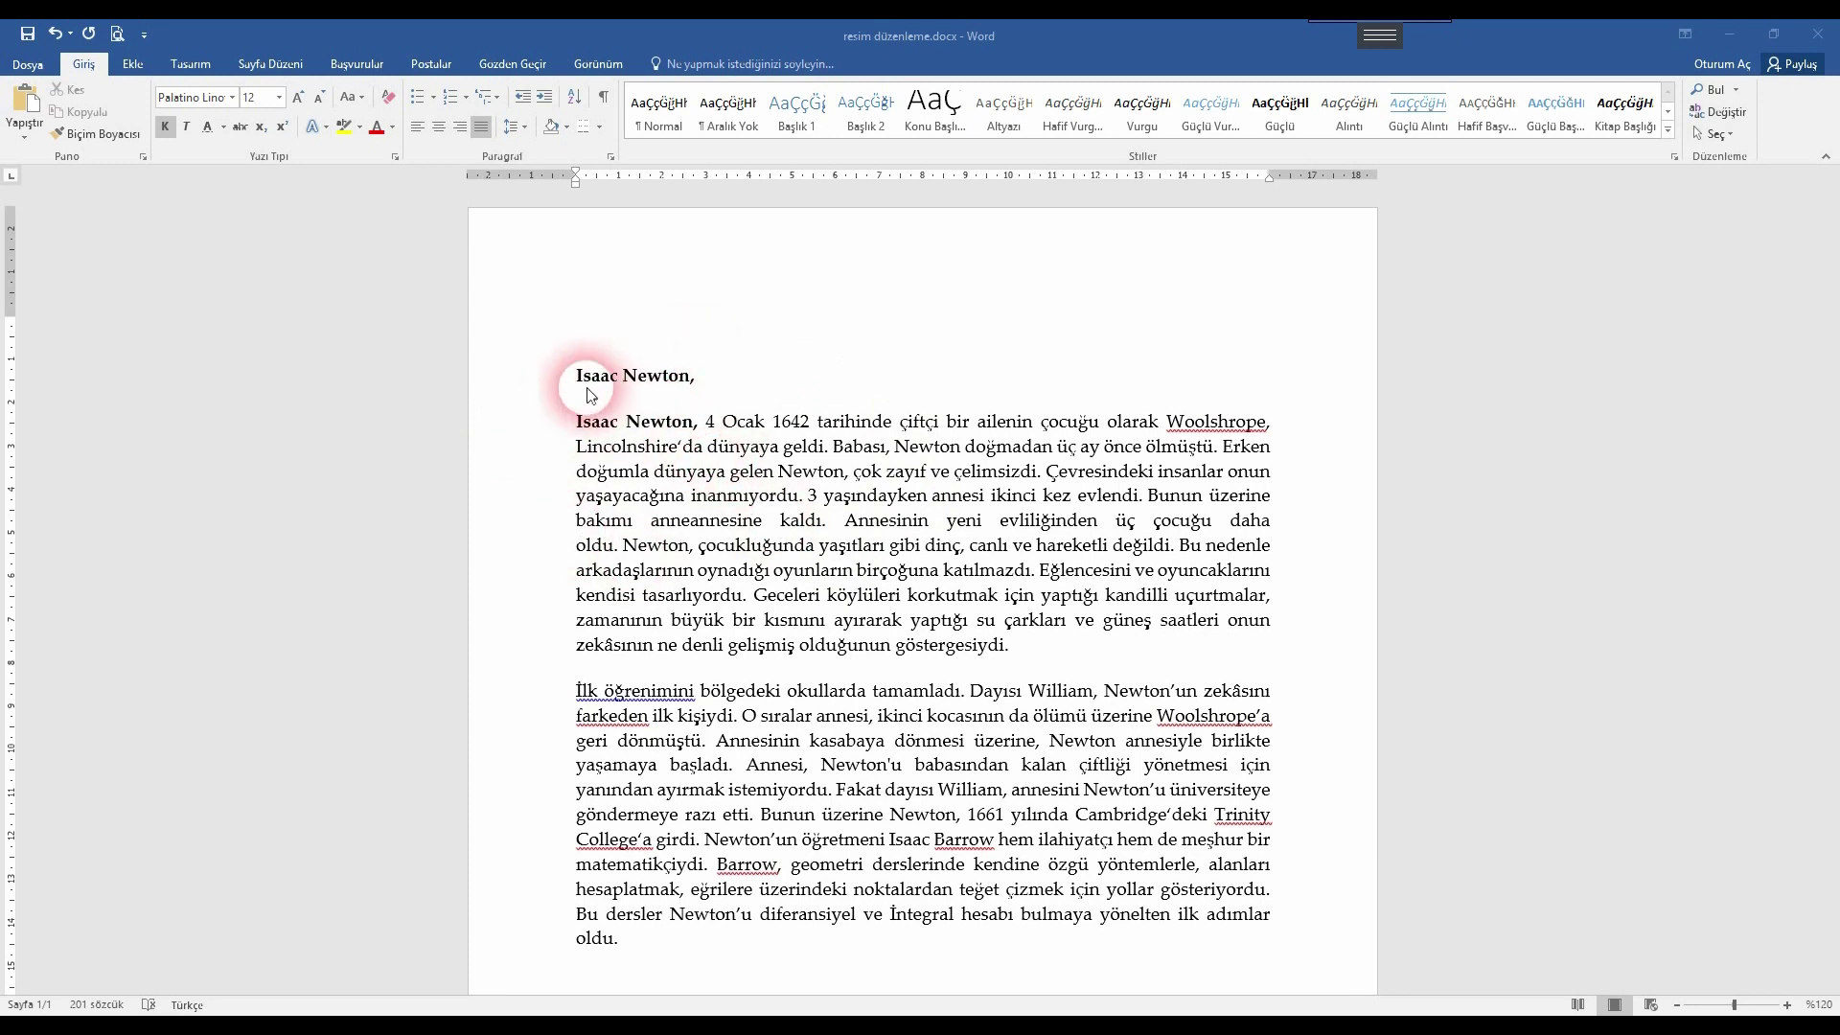
- Open the insert-picture-from-file window, move it aside, and close it without inserting anything
click(133, 64)
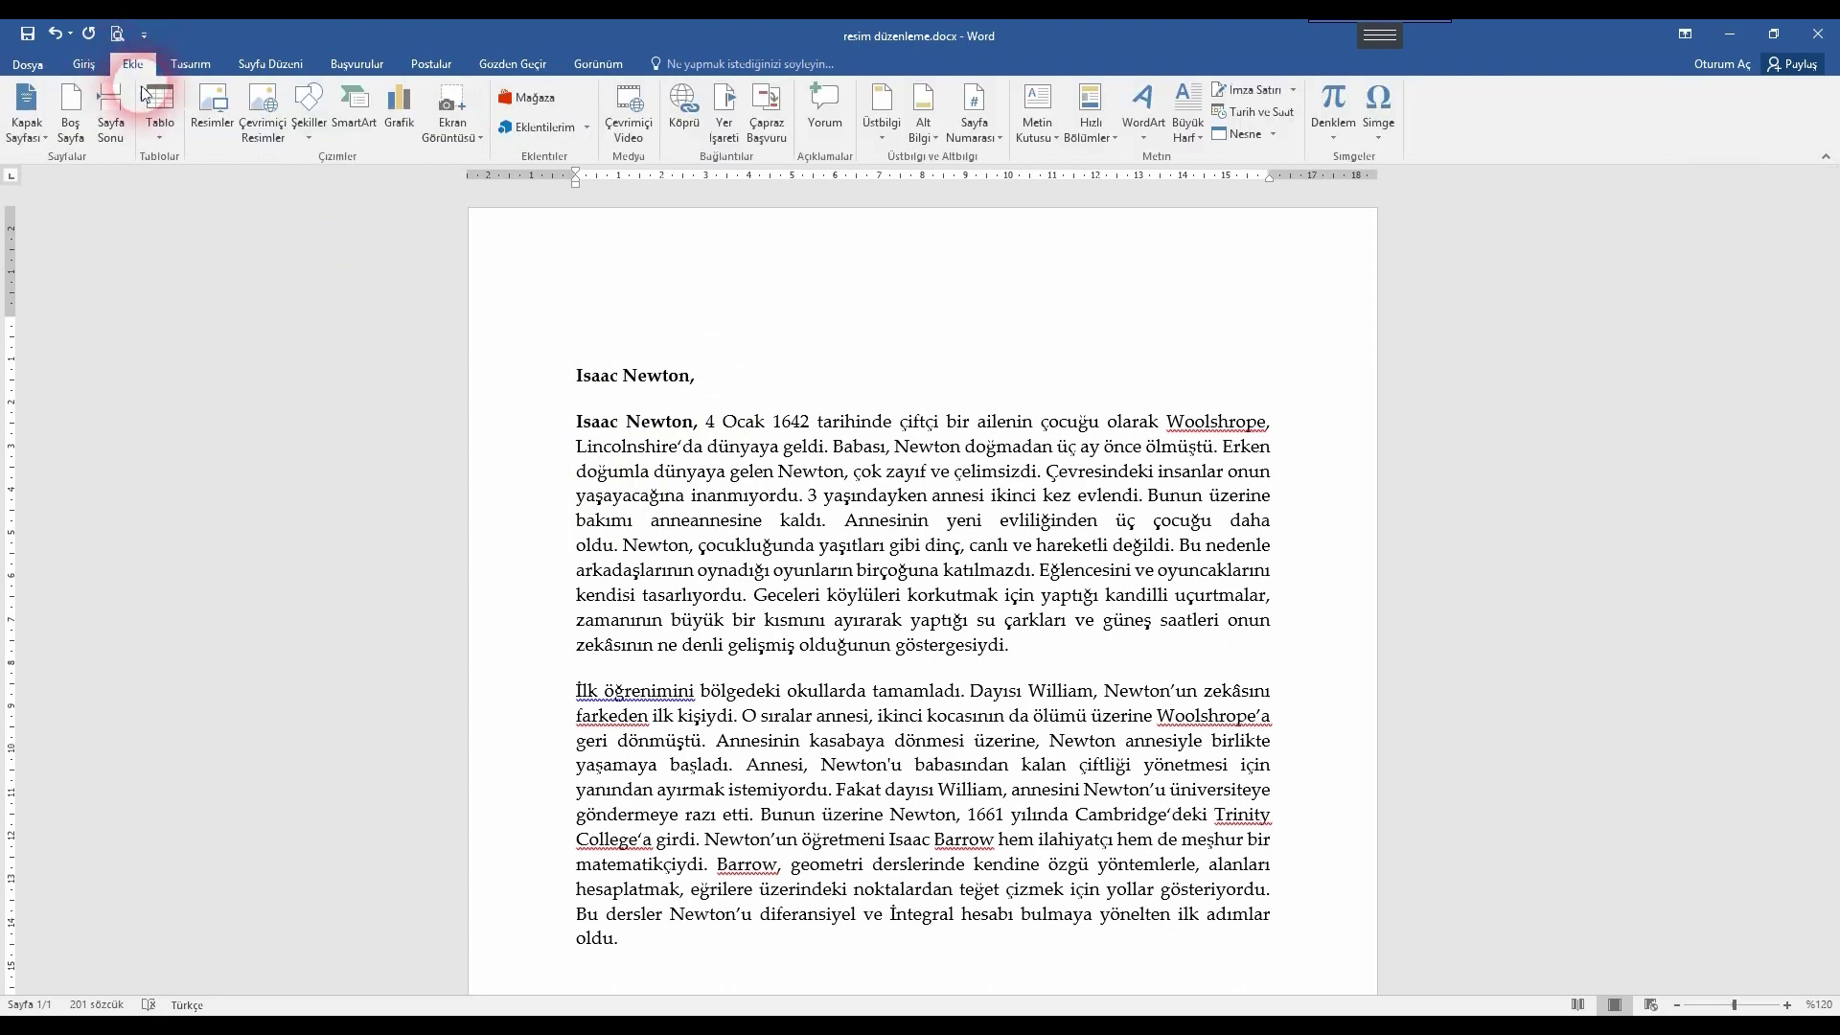
click(219, 107)
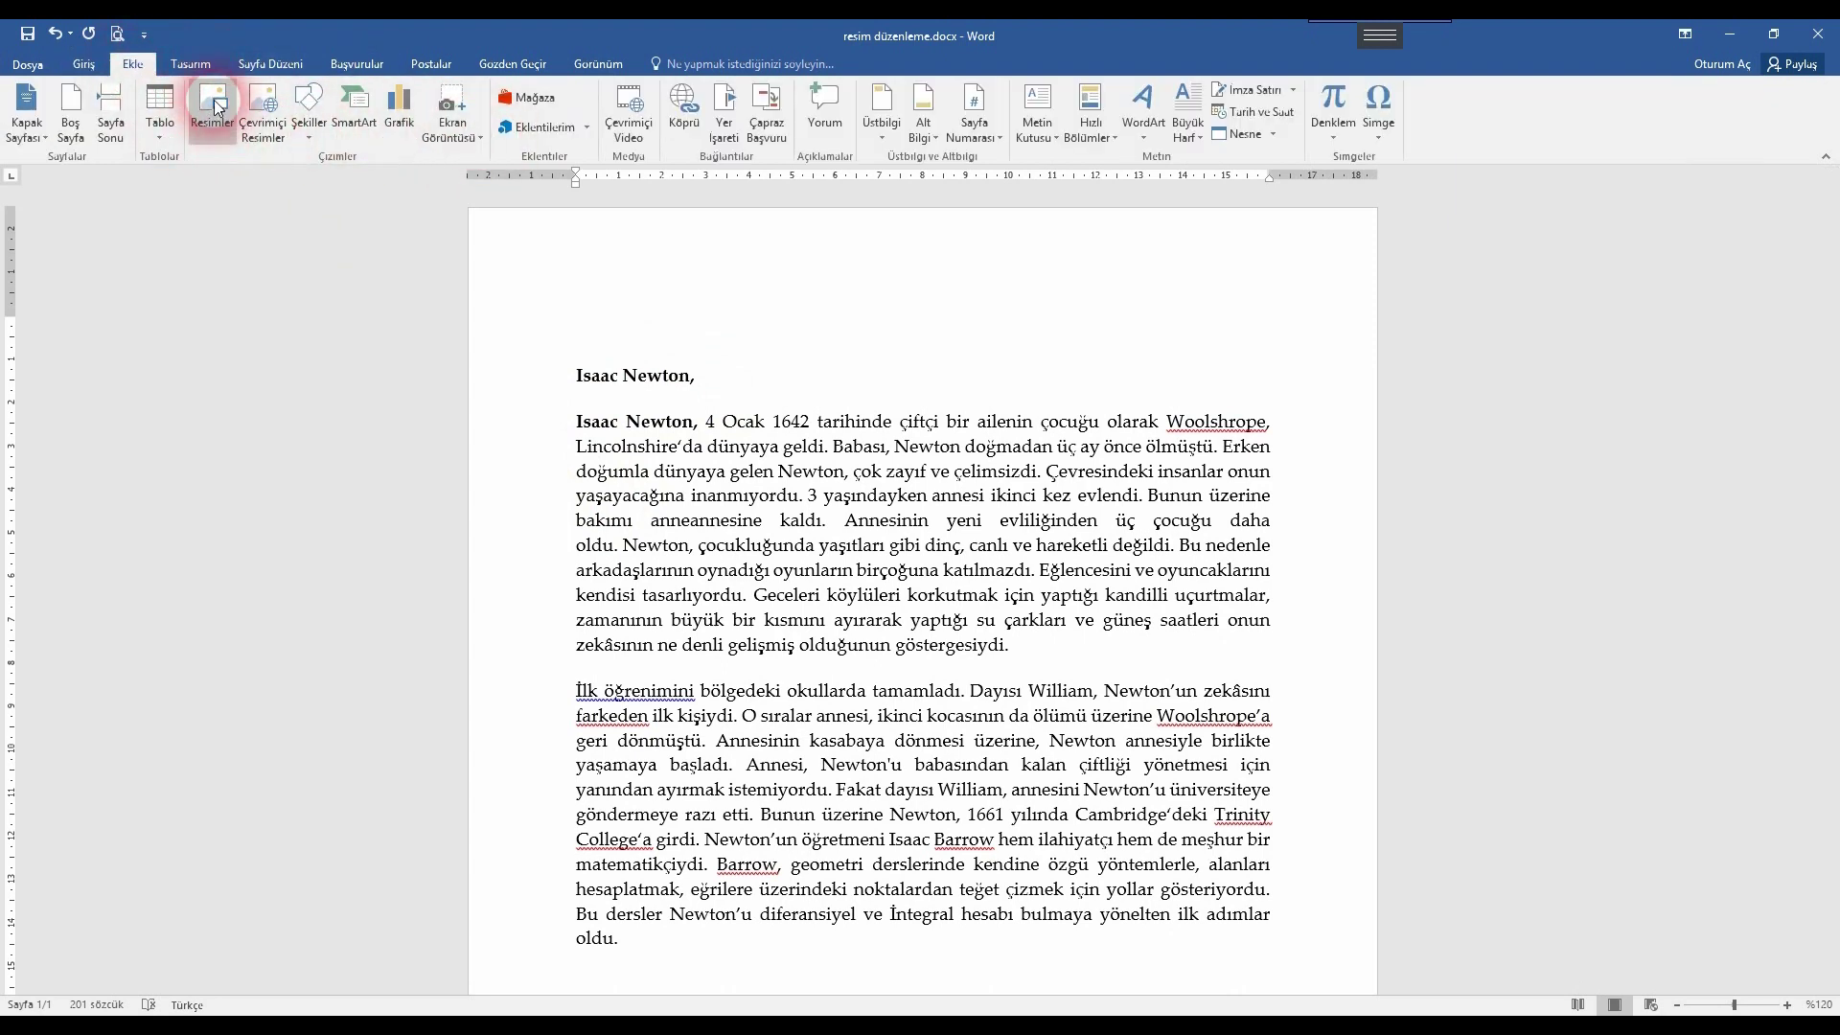
click(409, 213)
drag(409, 213, 503, 179)
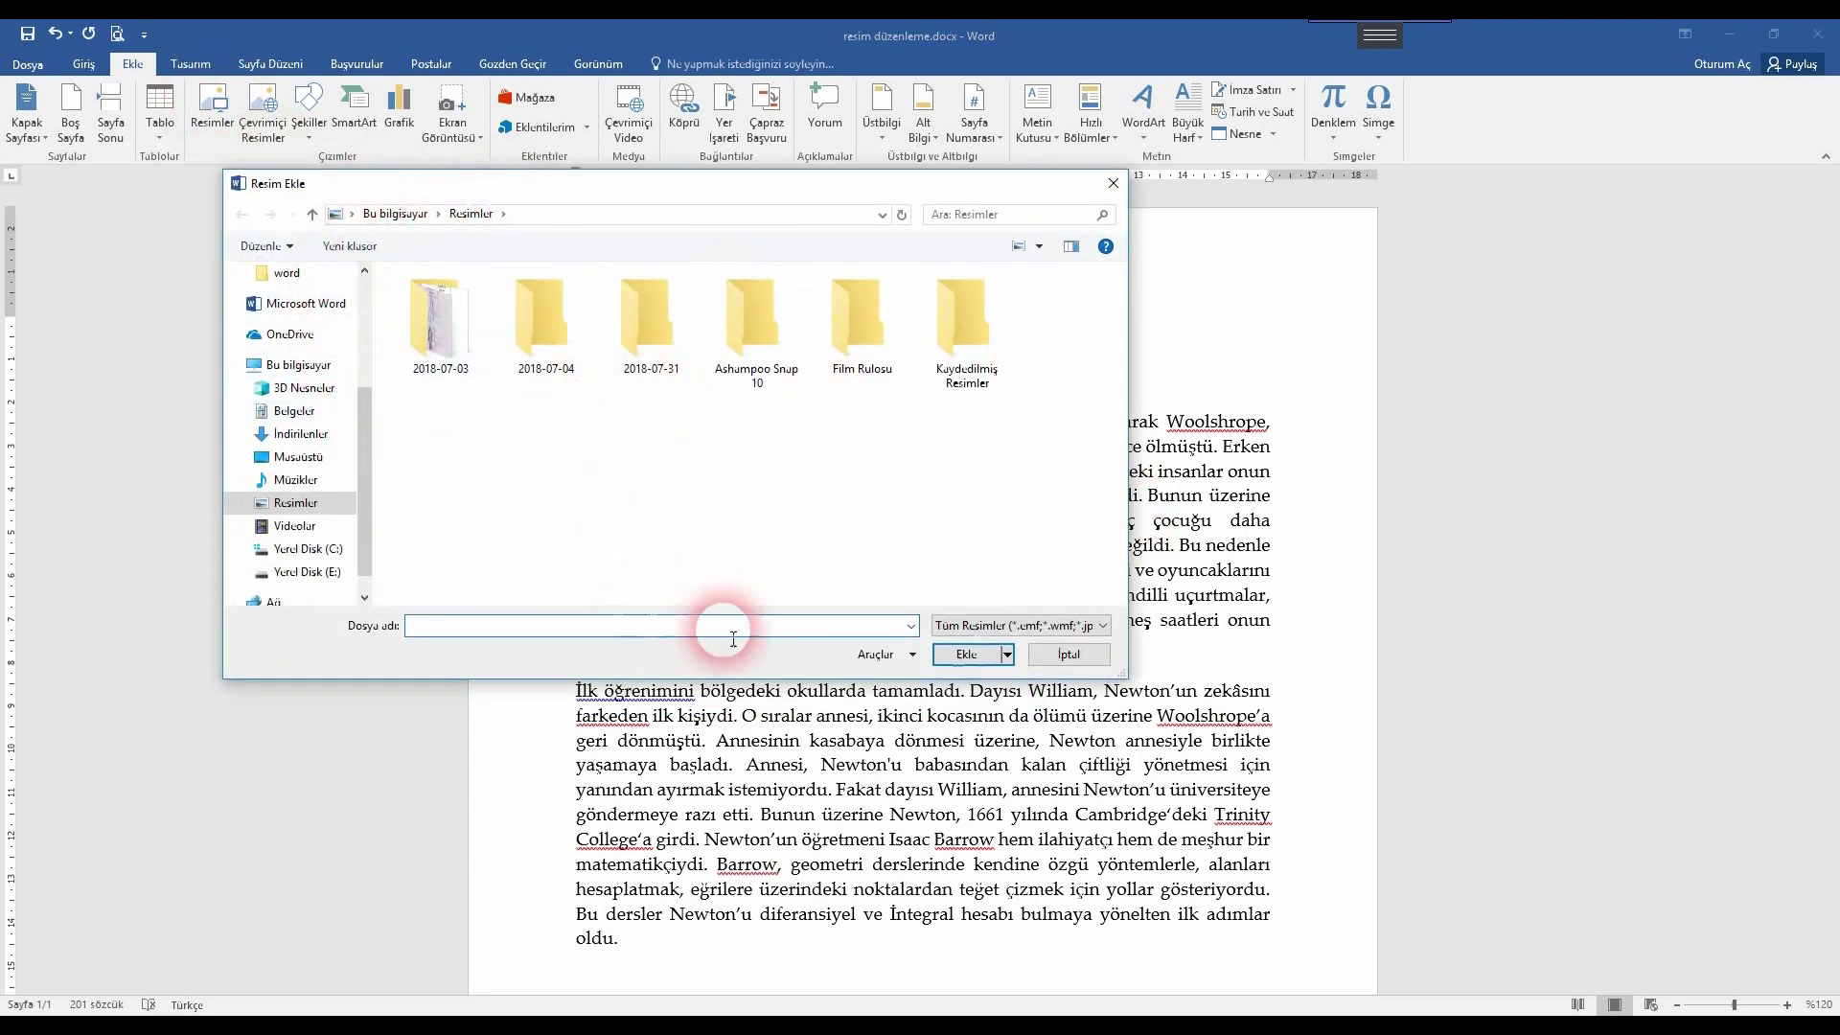
click(1113, 182)
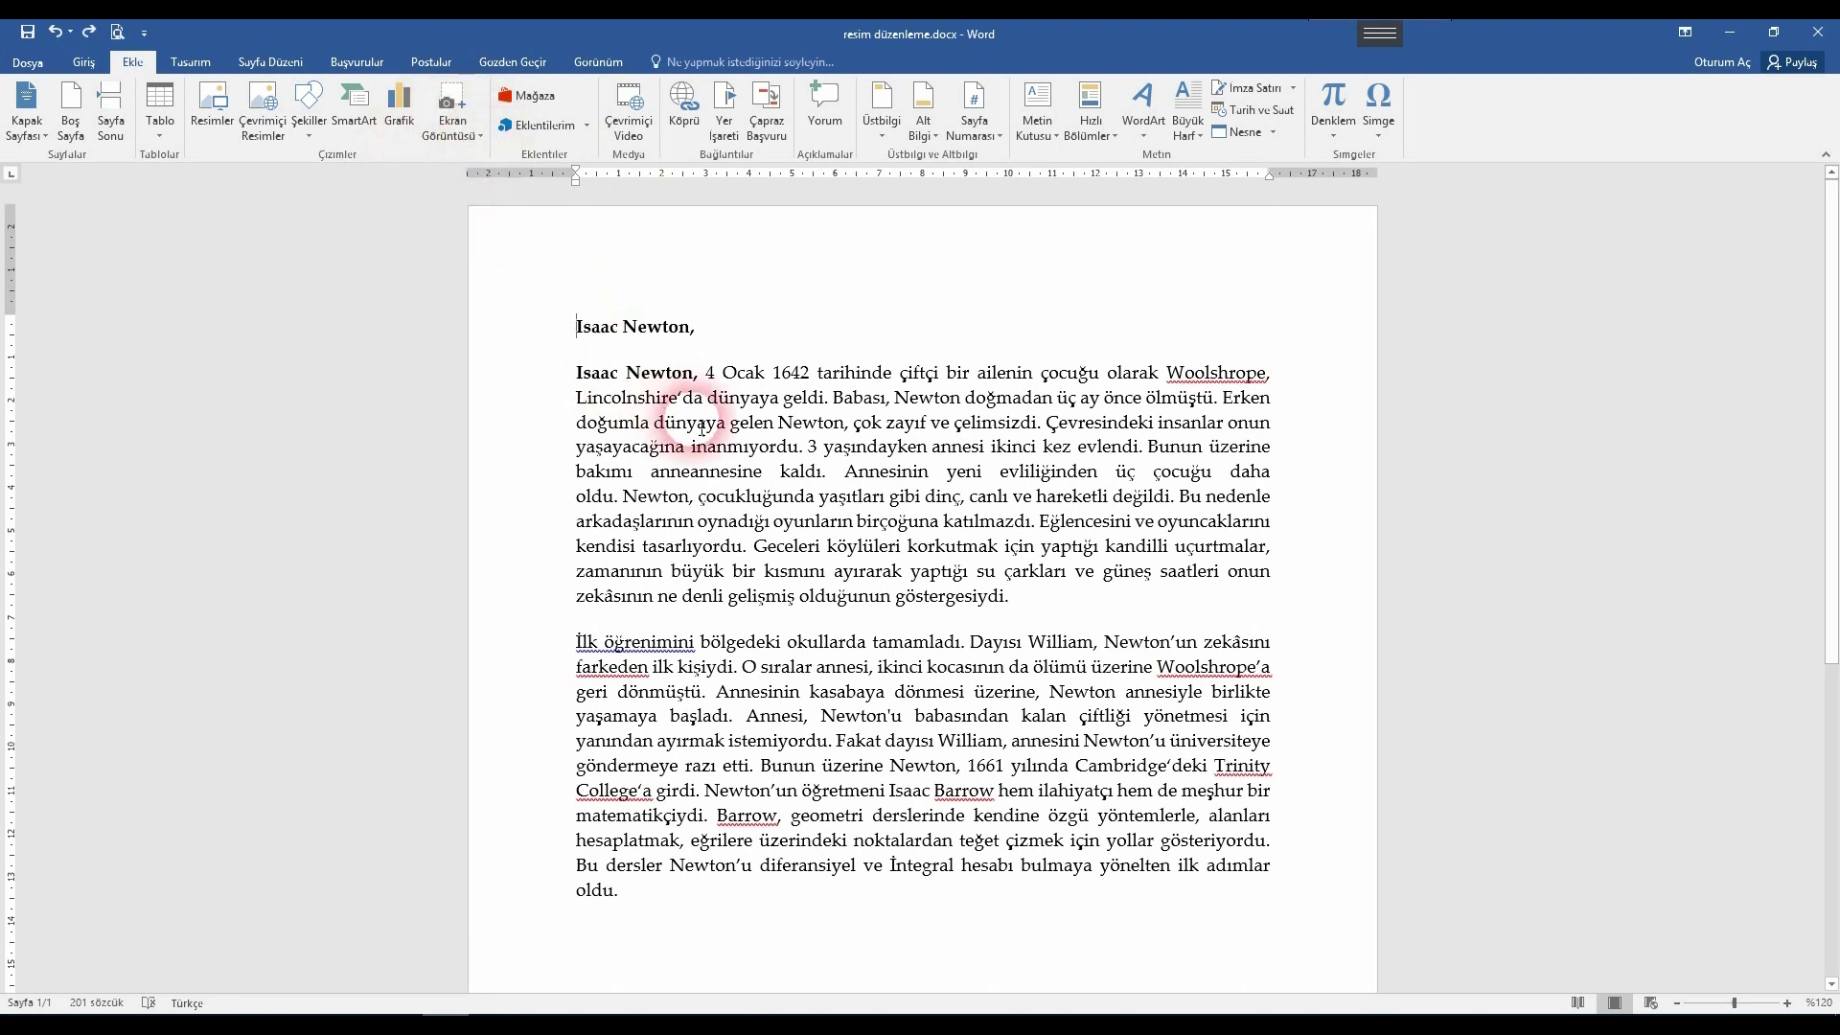
- Insert a screenshot of the Firefox browser window into the document
click(477, 139)
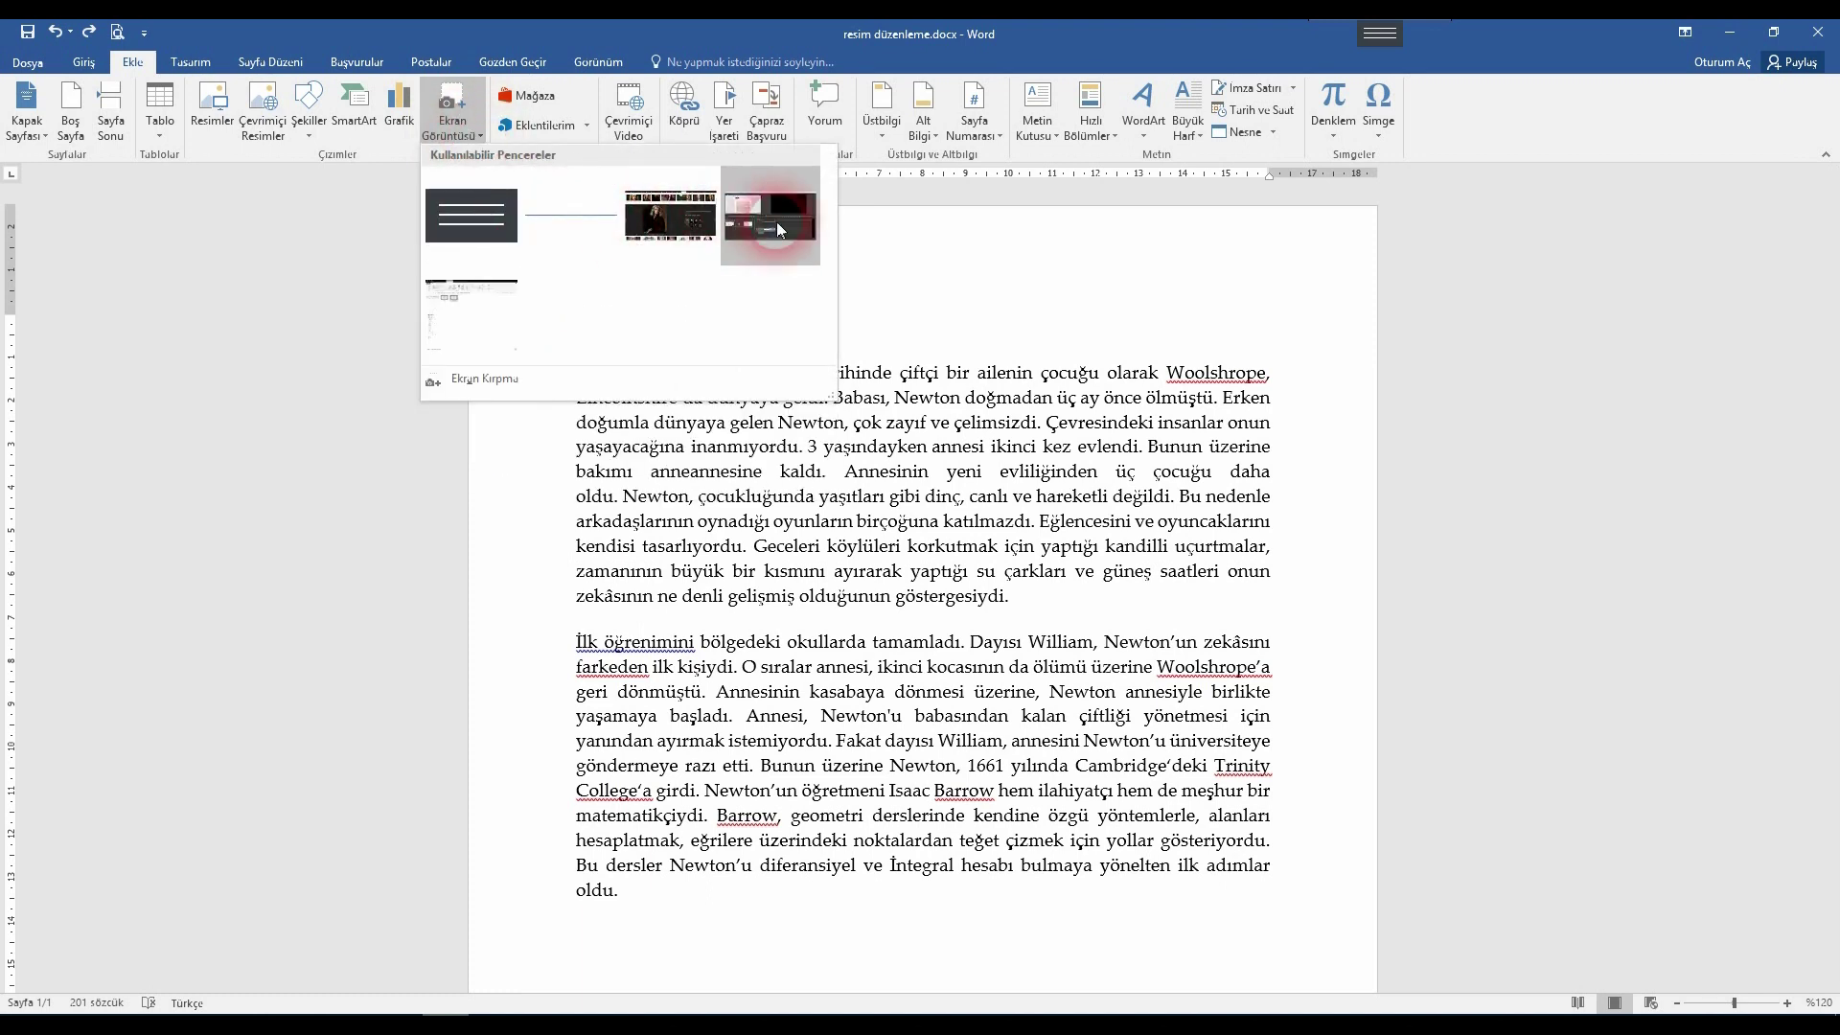
click(667, 214)
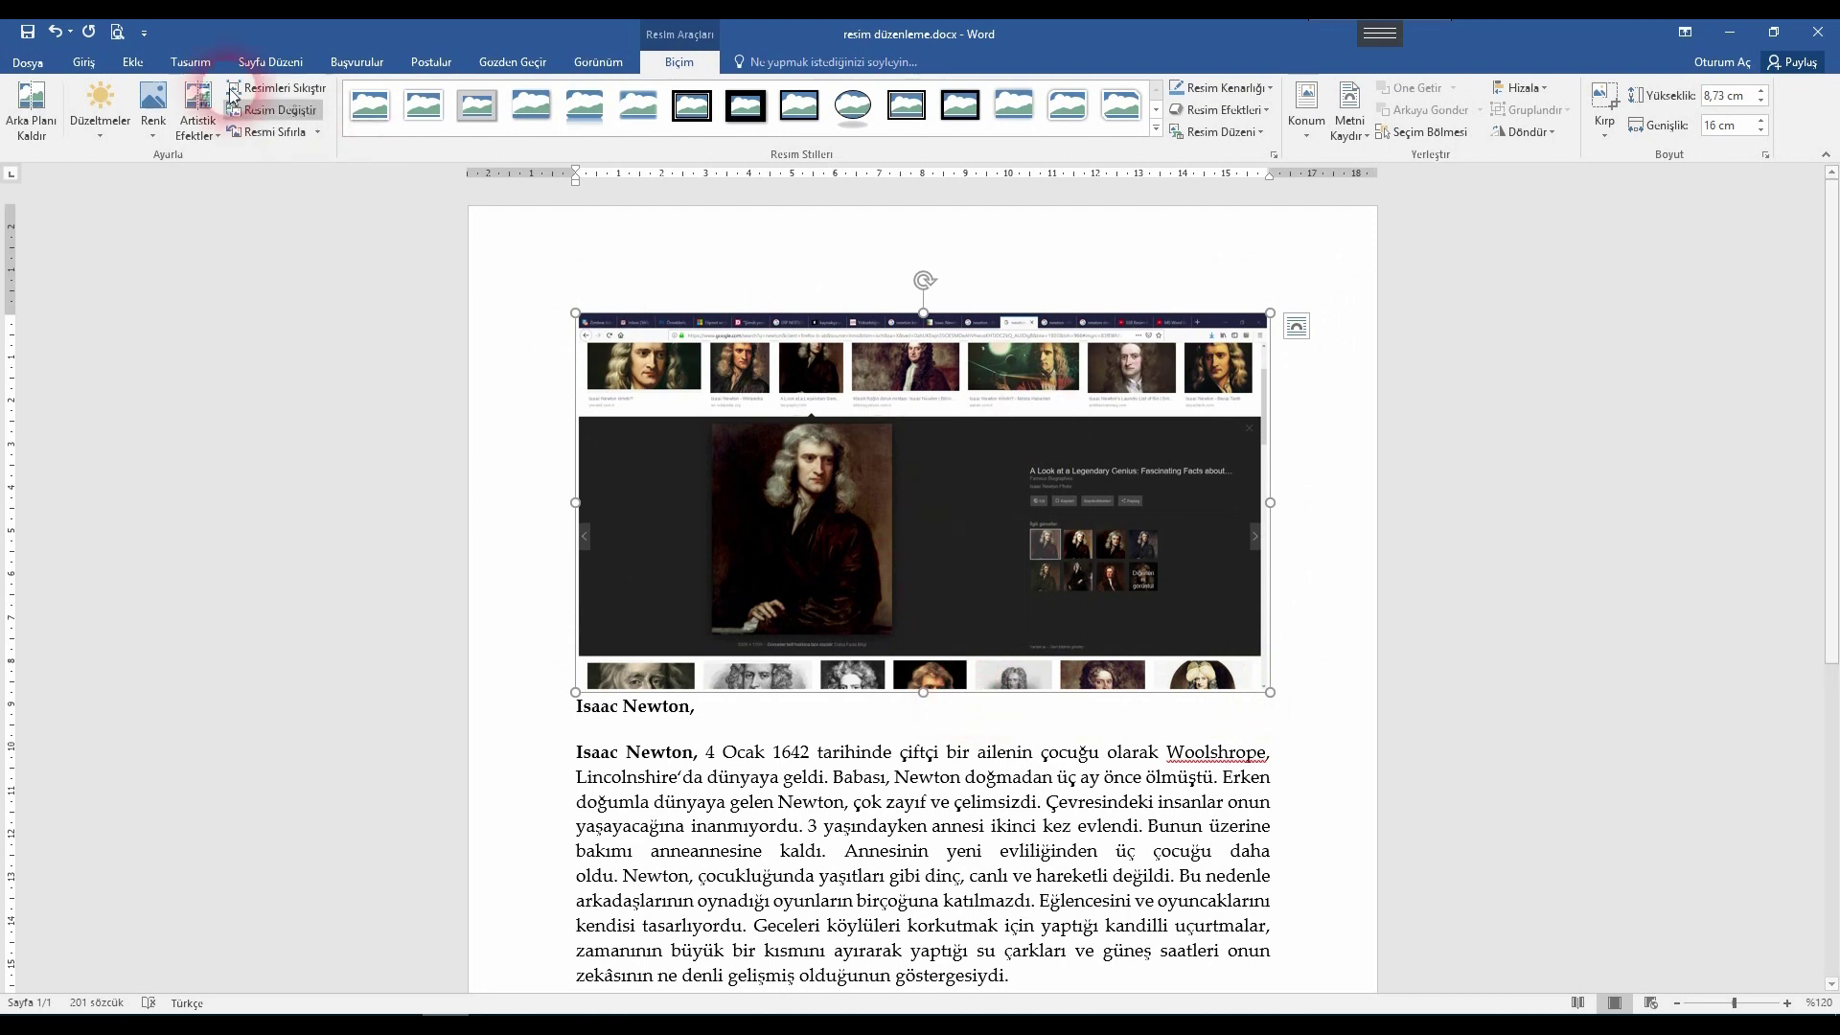
click(1306, 578)
click(1056, 550)
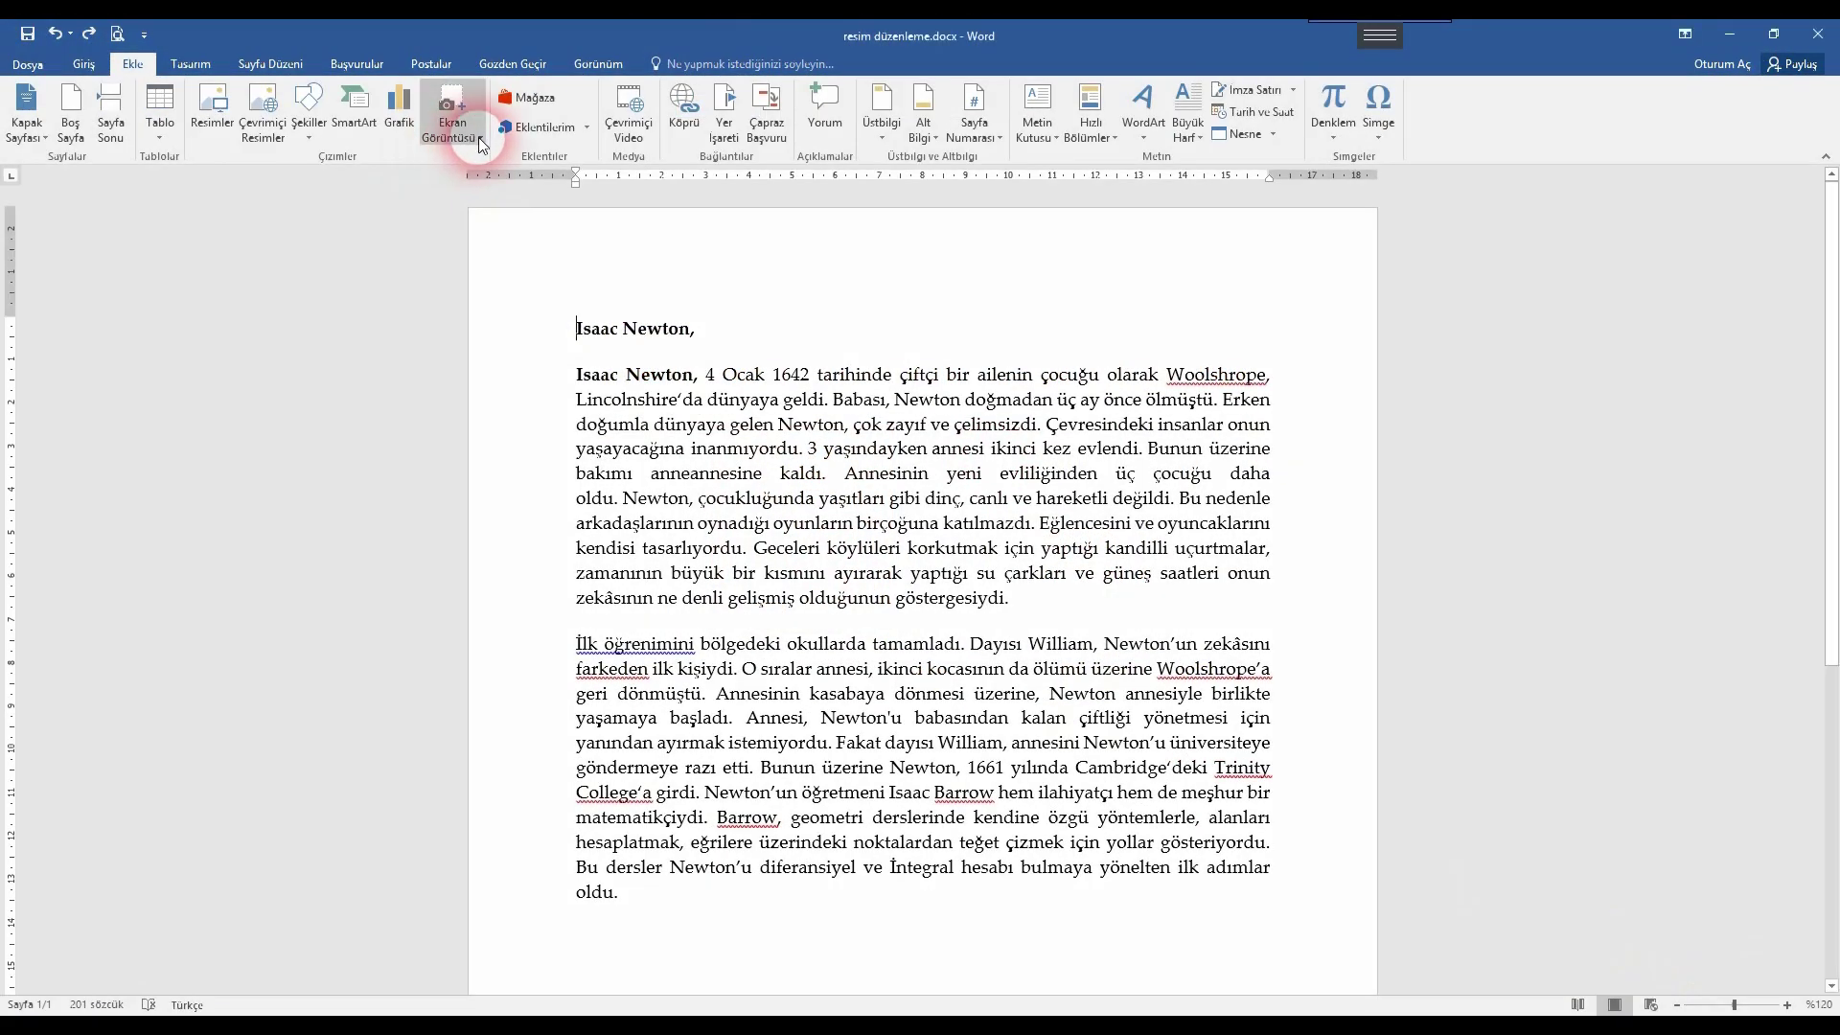
- Use Screen Clipping to capture just the Newton portrait from Firefox, placing it above the title
click(479, 136)
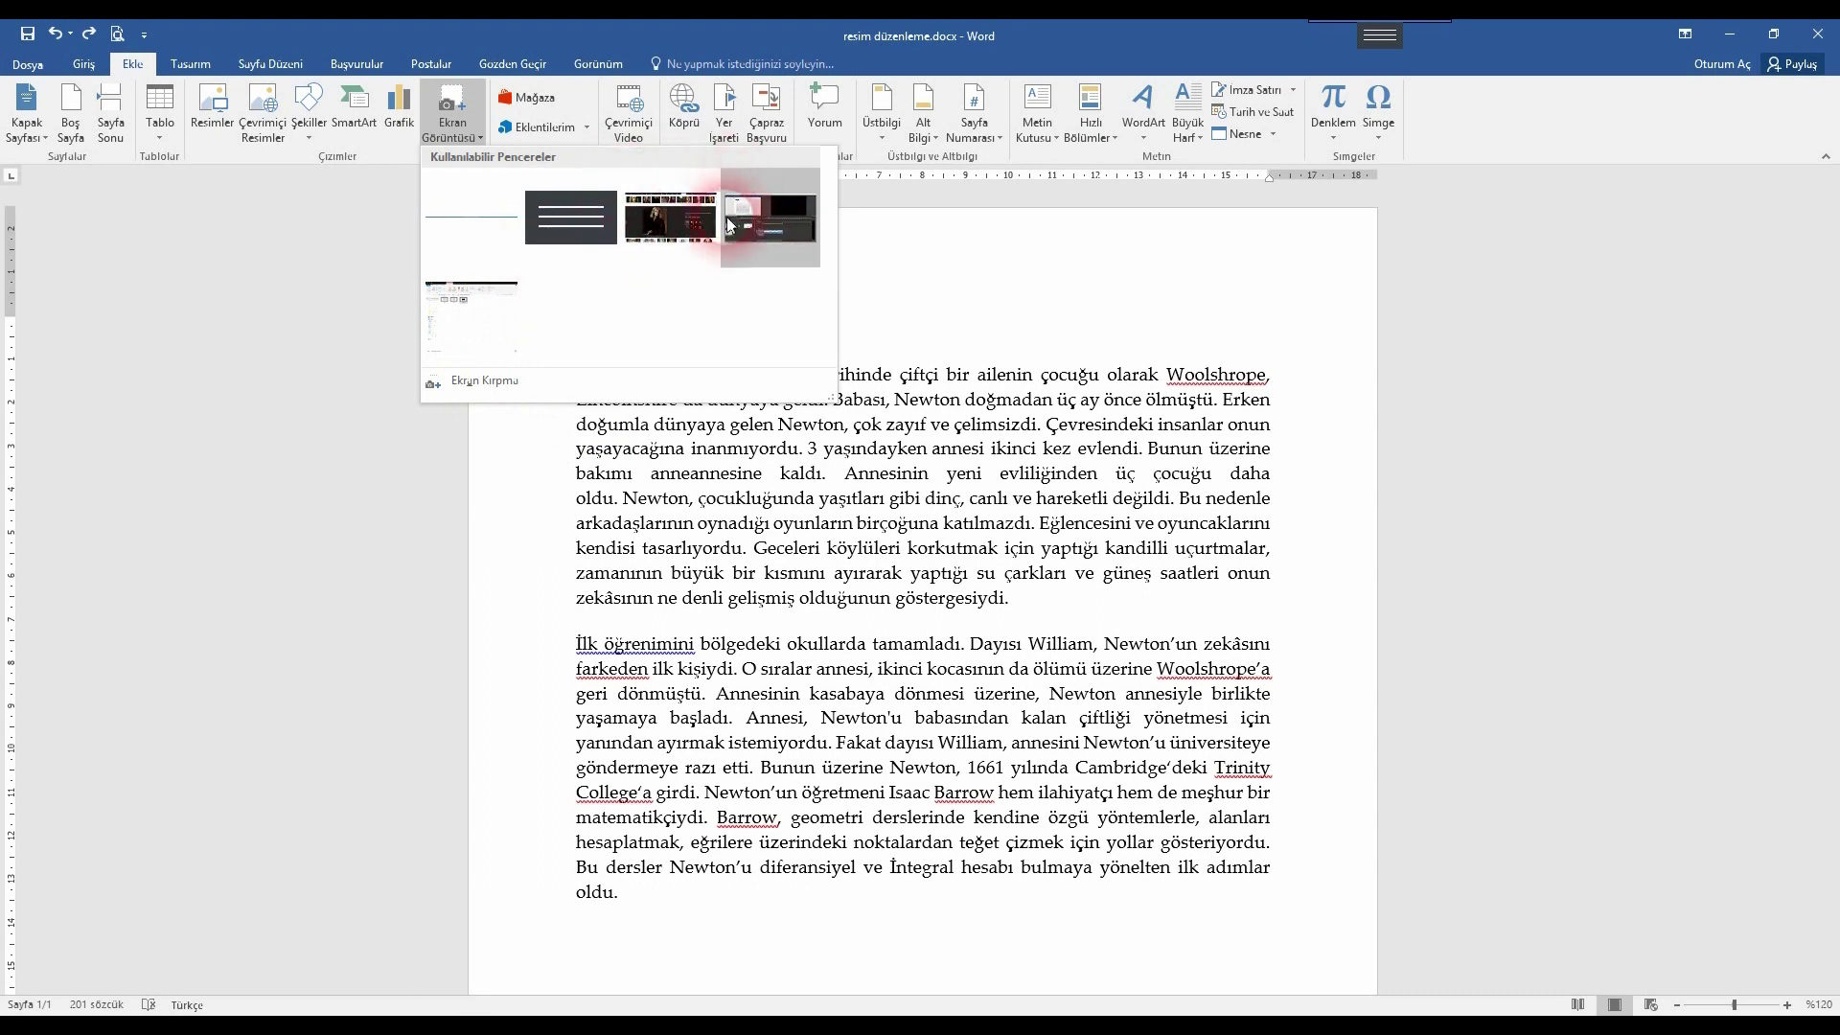
click(484, 381)
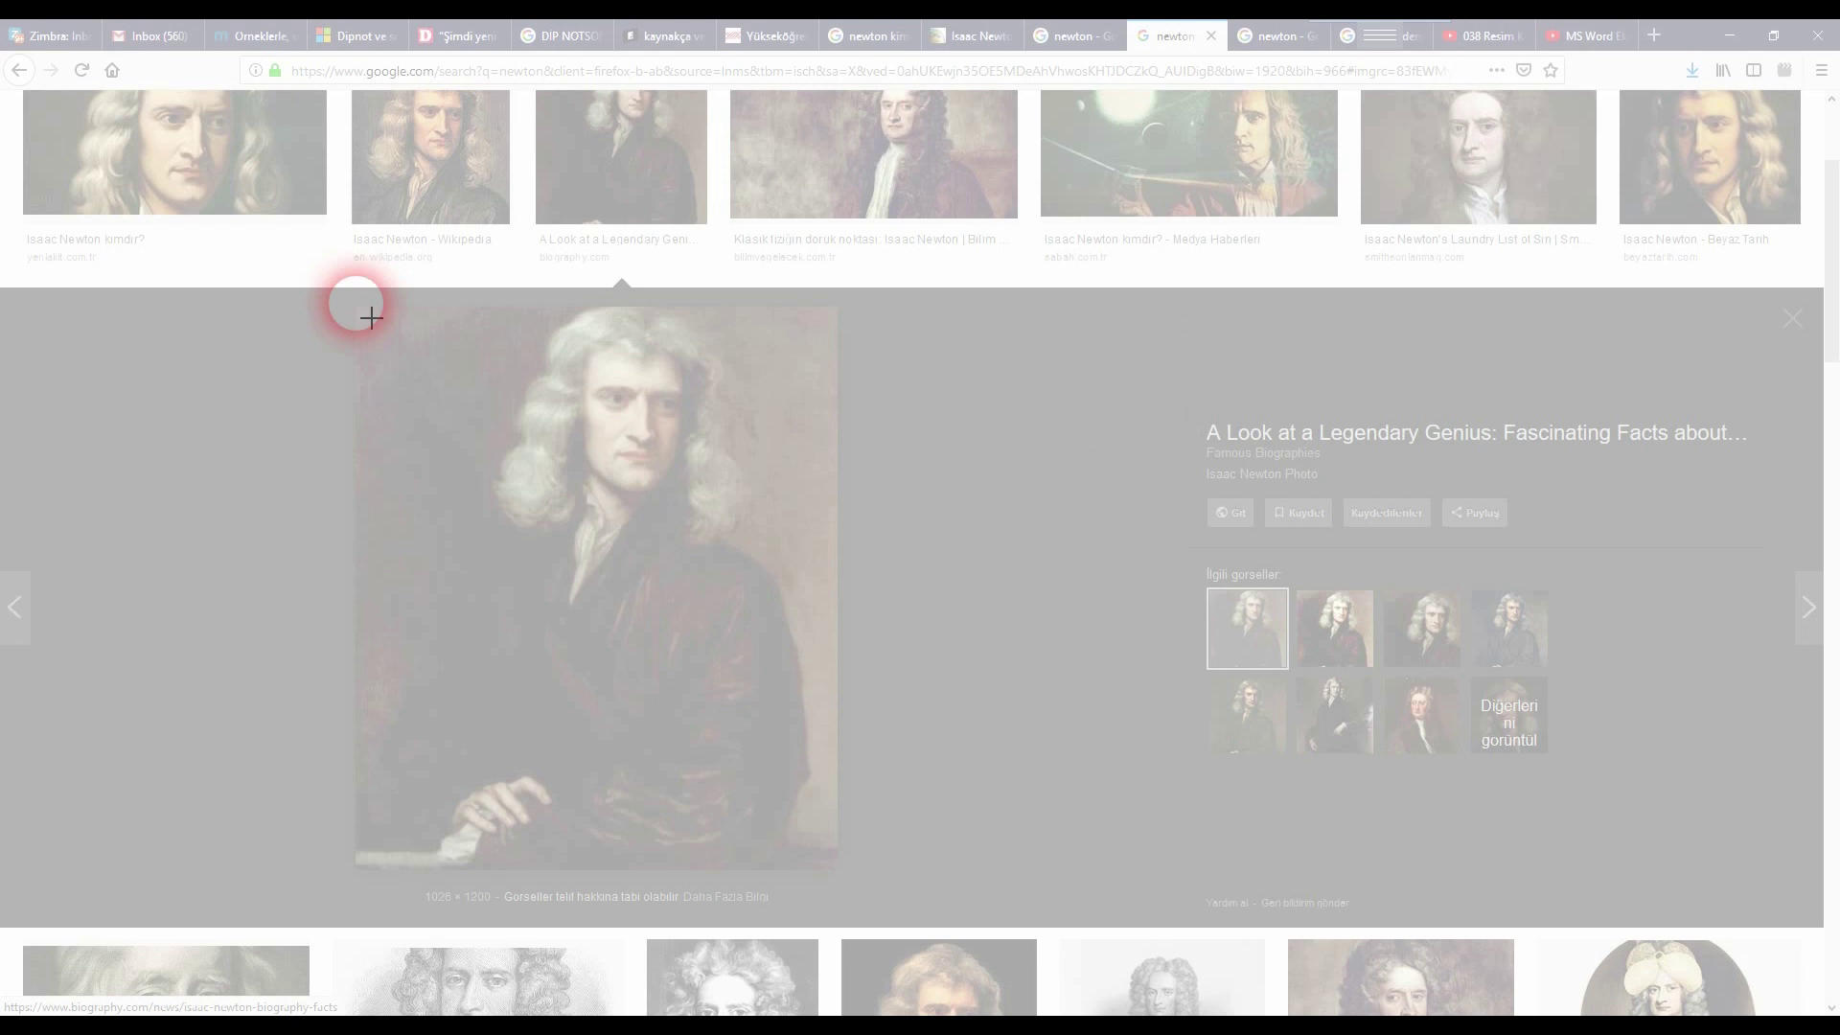
drag(371, 318, 812, 867)
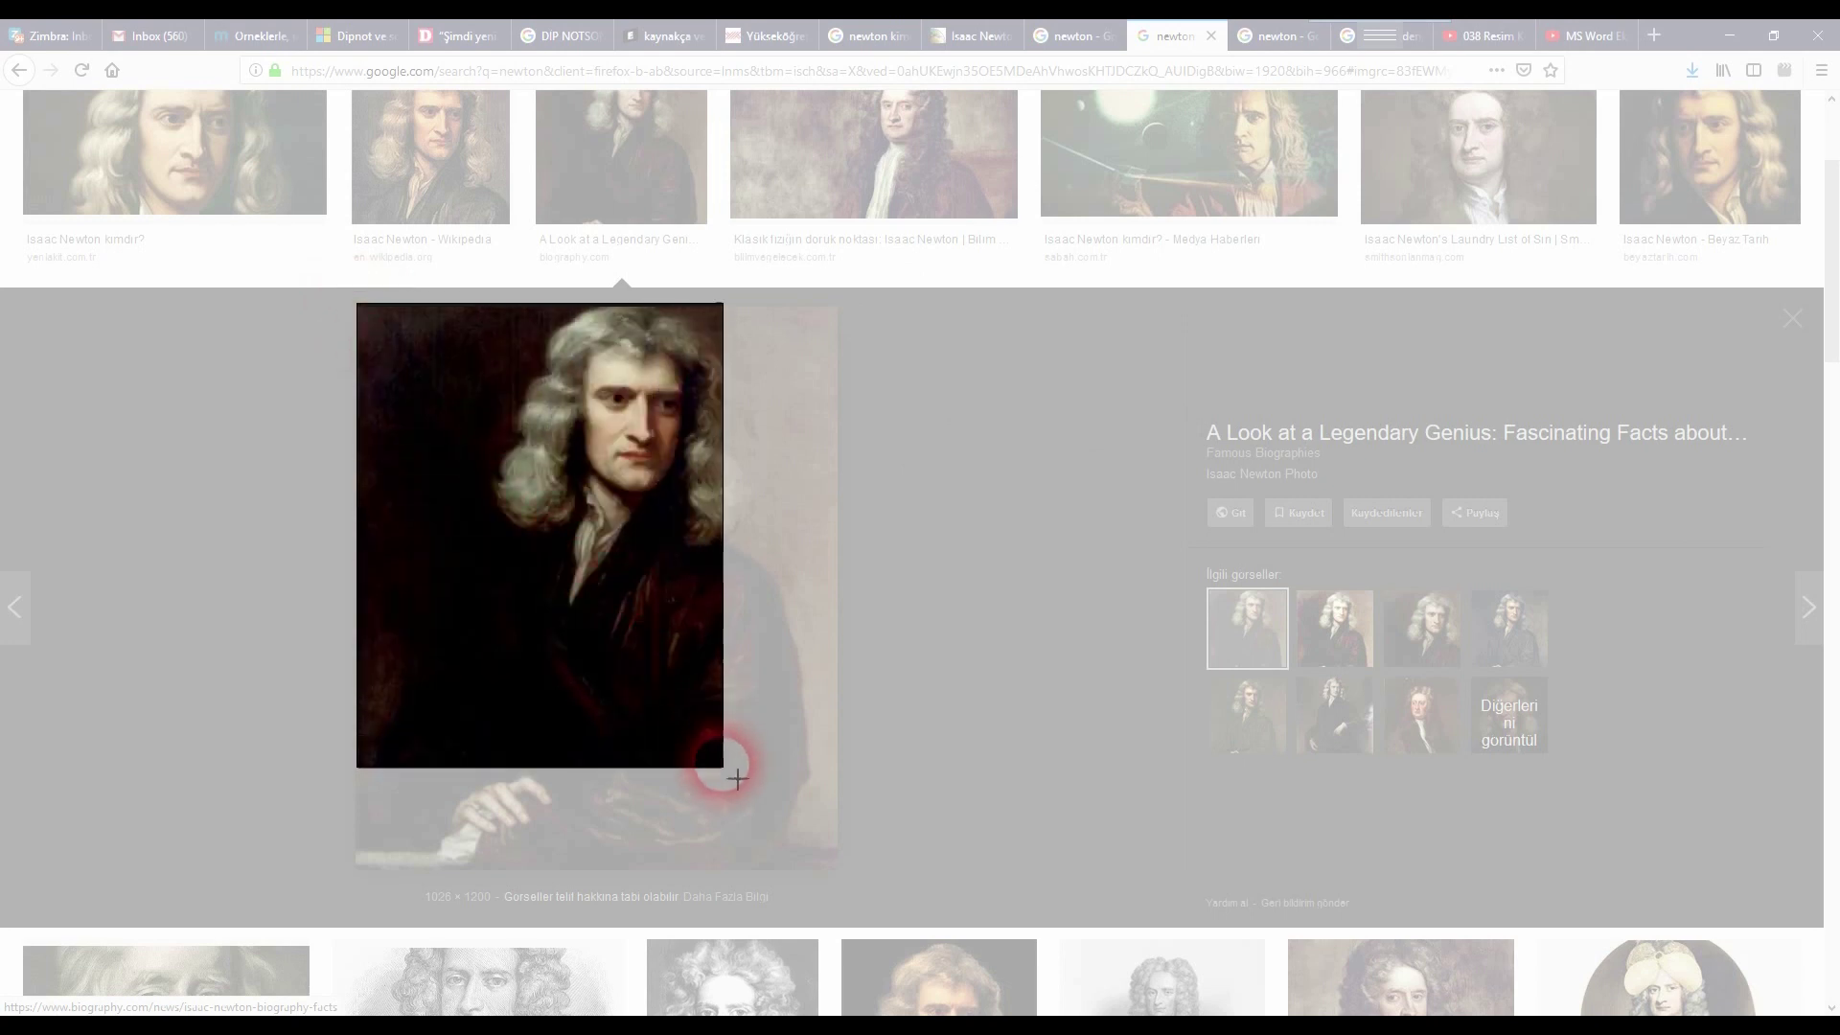
drag(812, 867, 834, 866)
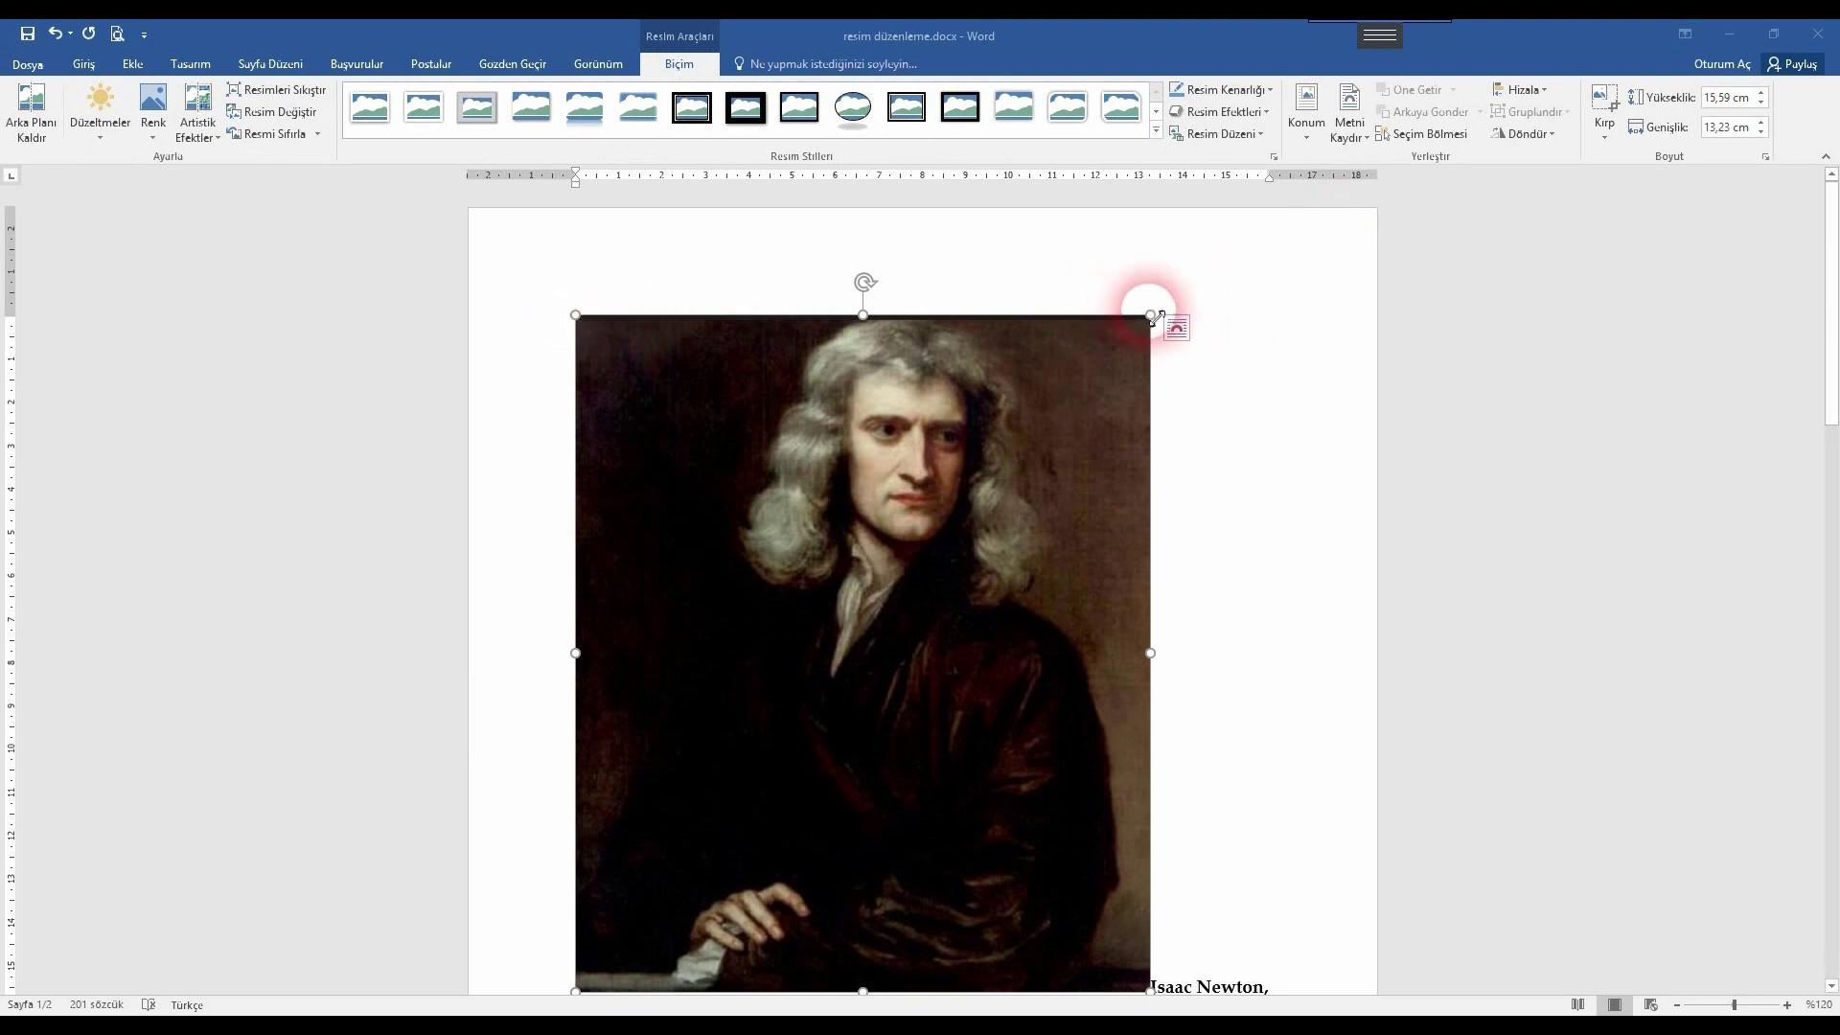
- Shrink the portrait with its corner handles from about 11,26 × 9,56 cm down to 7,97 × 6,77 cm
drag(1150, 315, 1024, 362)
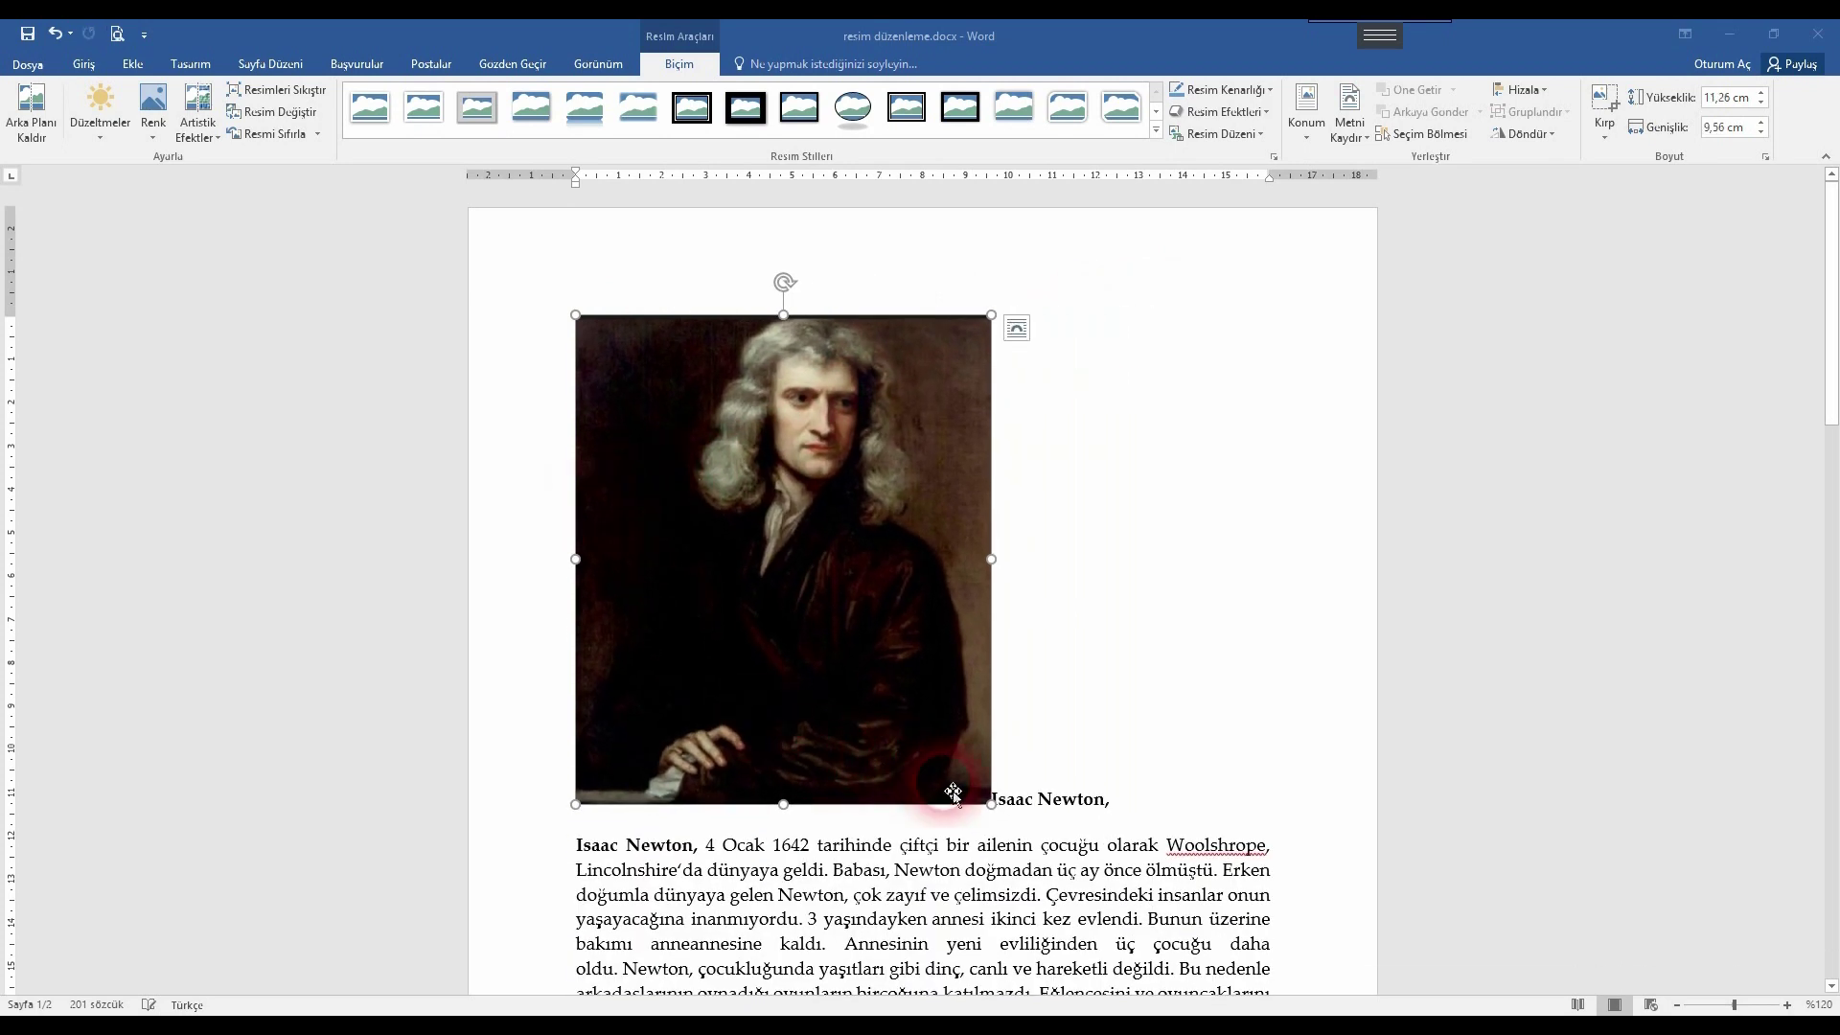
drag(1022, 841, 843, 694)
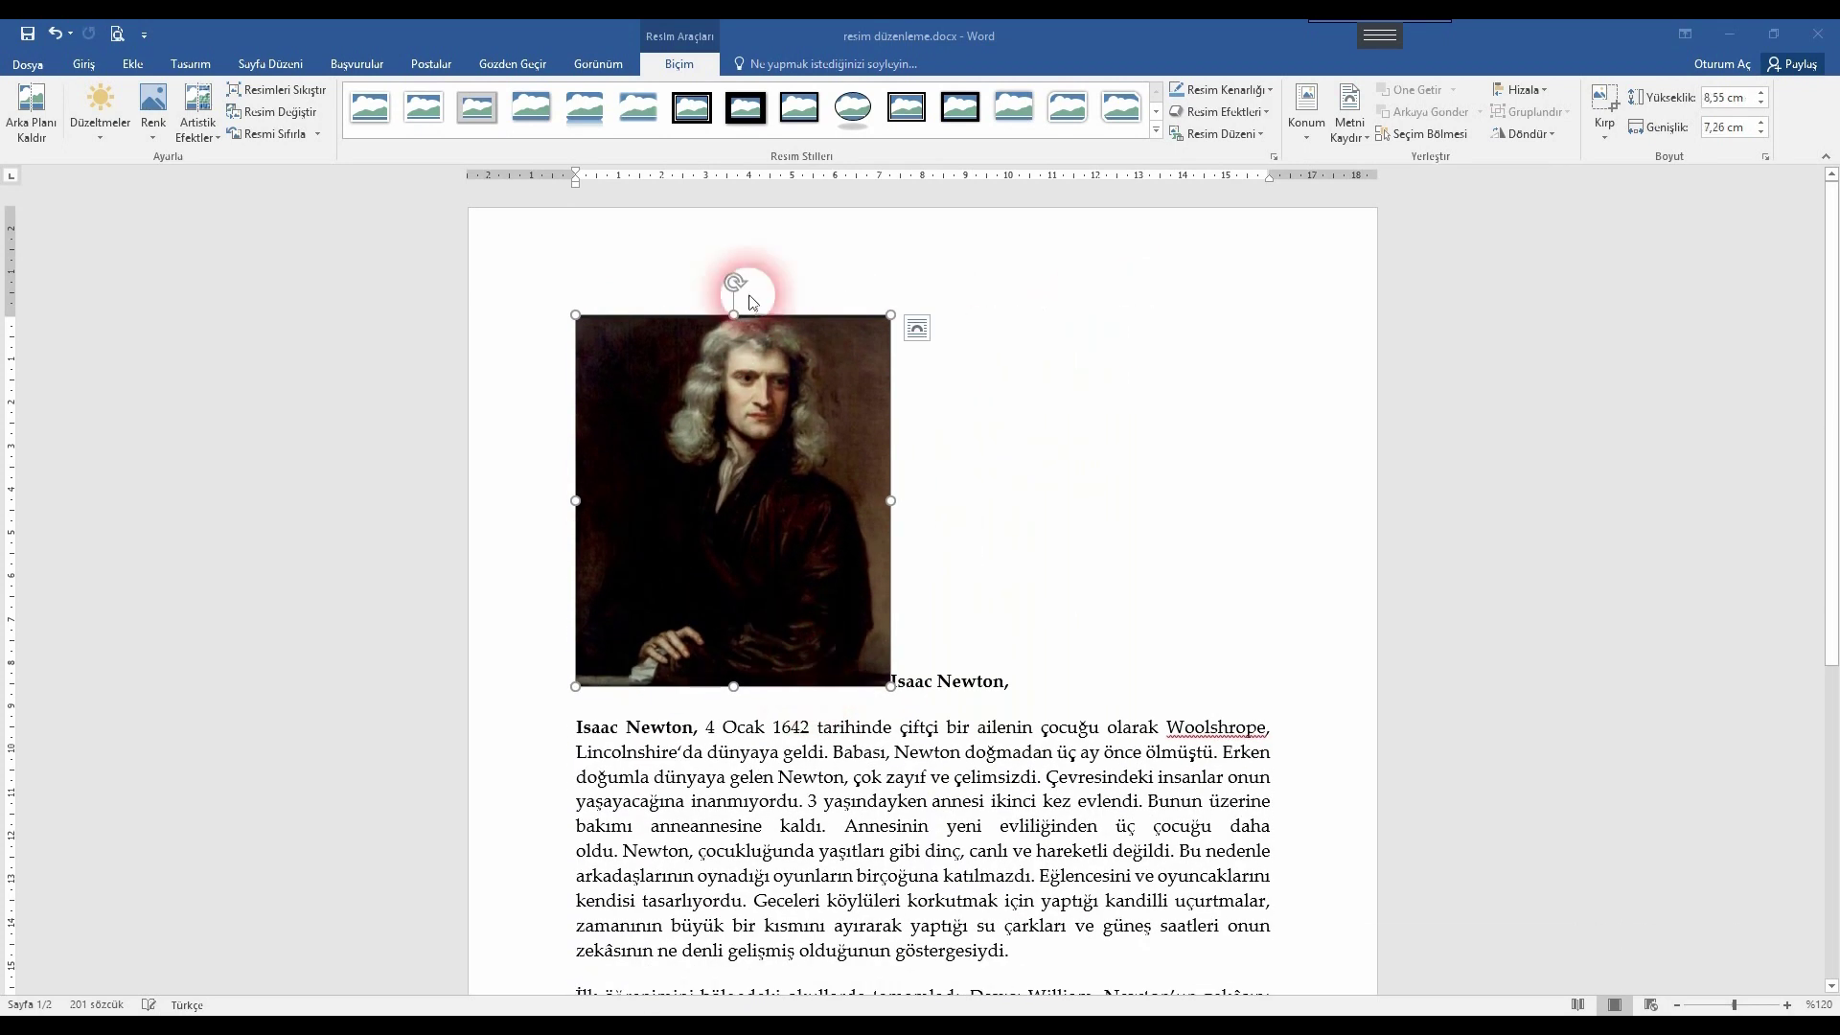
mouse_move(739, 285)
mouse_down()
mouse_move(757, 292)
mouse_move(645, 288)
mouse_move(773, 287)
mouse_move(710, 287)
mouse_move(743, 290)
mouse_up()
drag(890, 686, 900, 661)
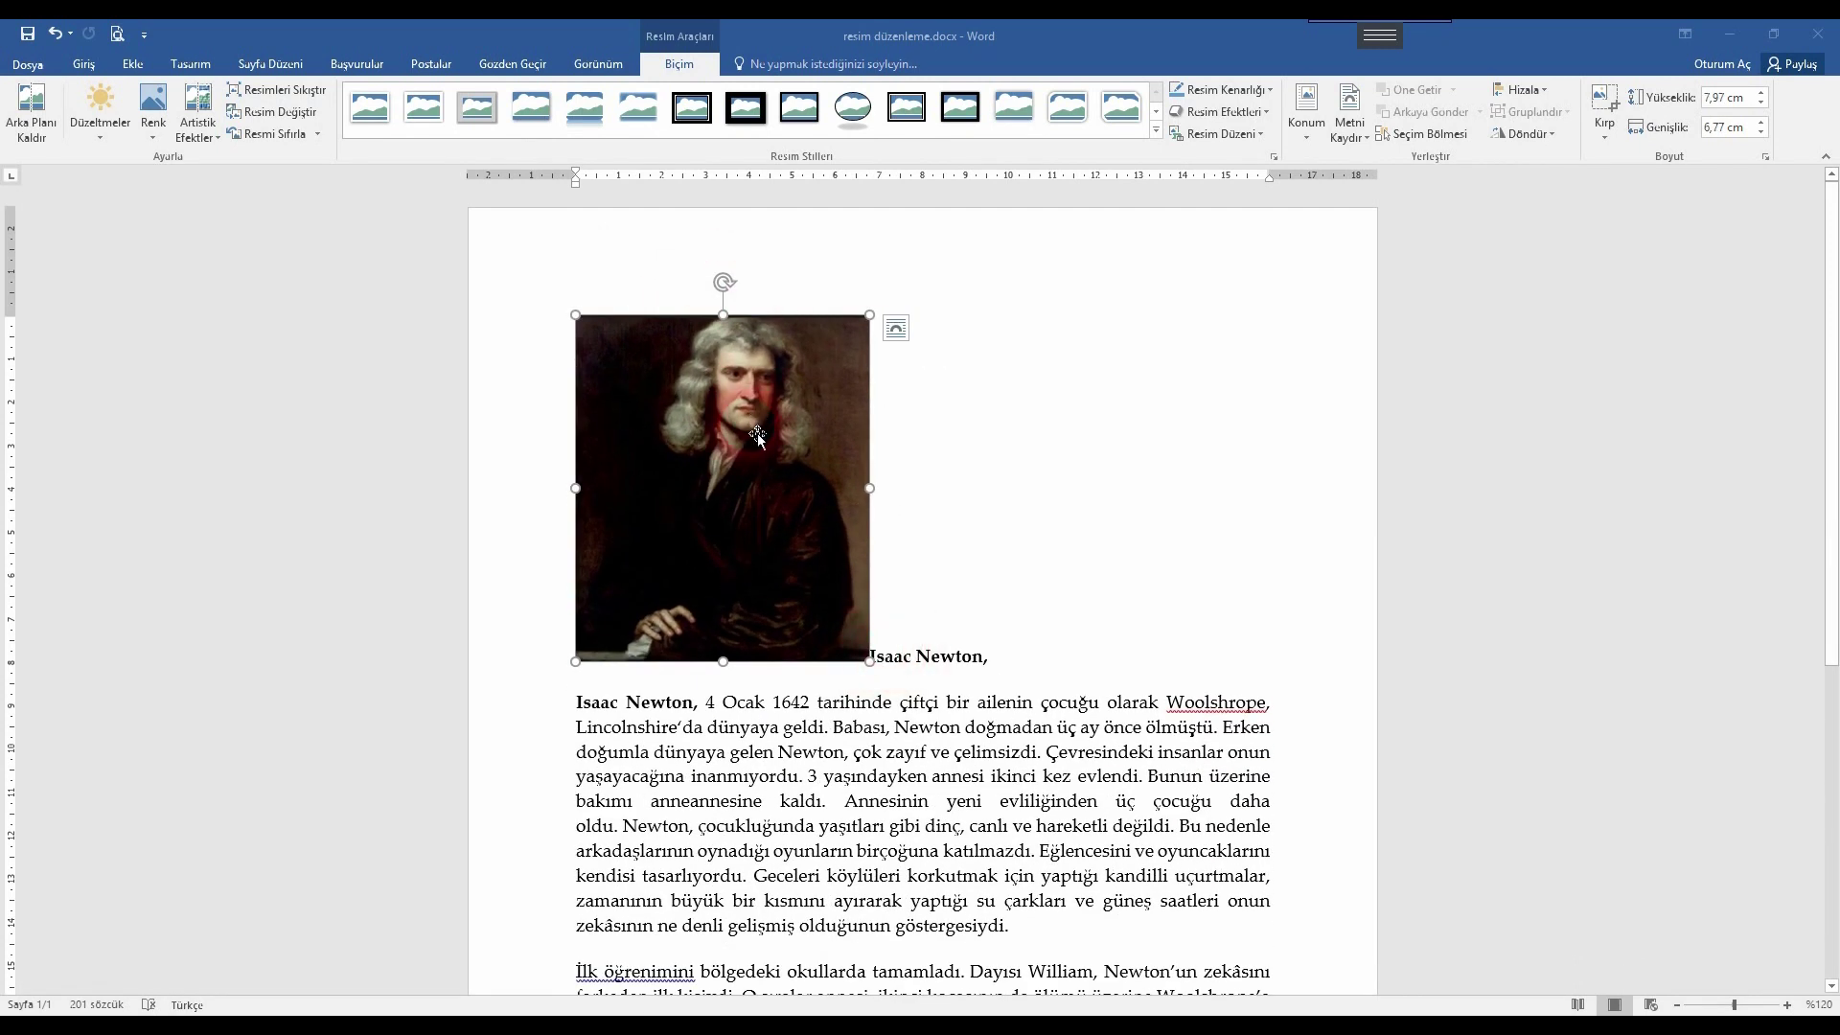
click(1311, 125)
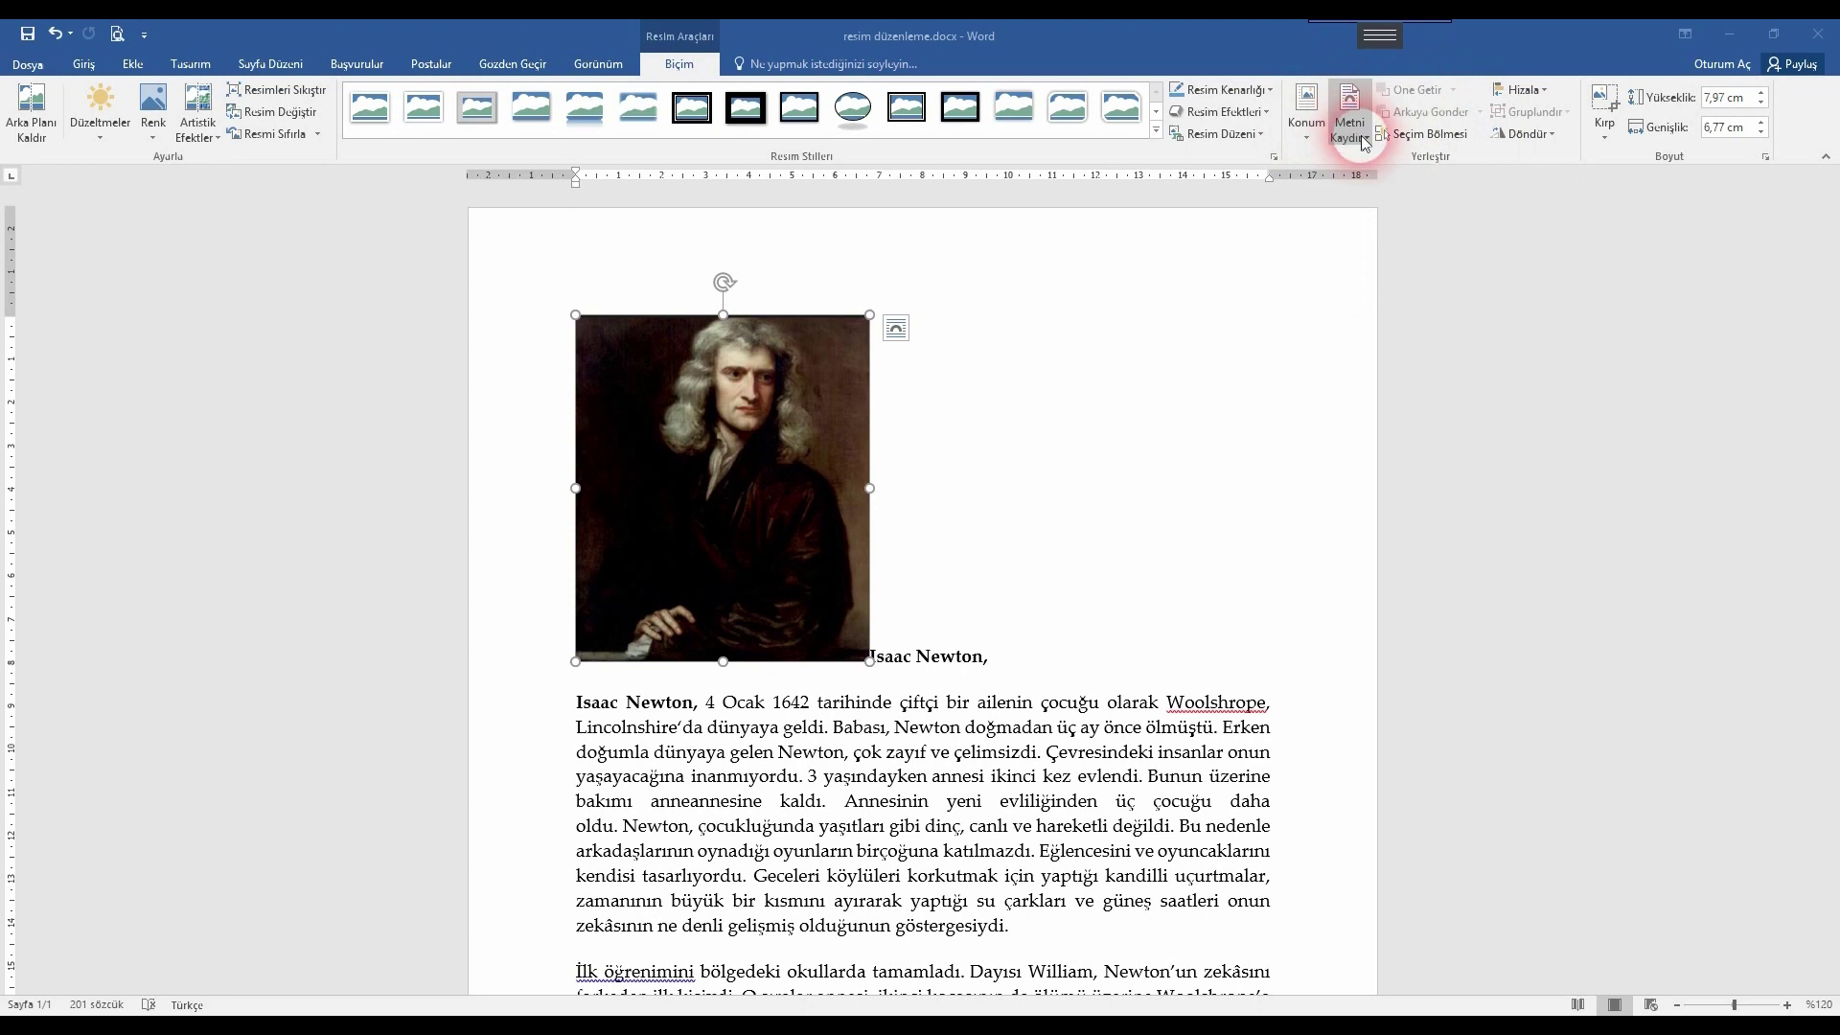
- Apply Square text wrapping to the portrait and nudge it into place beside the biography text
click(1306, 124)
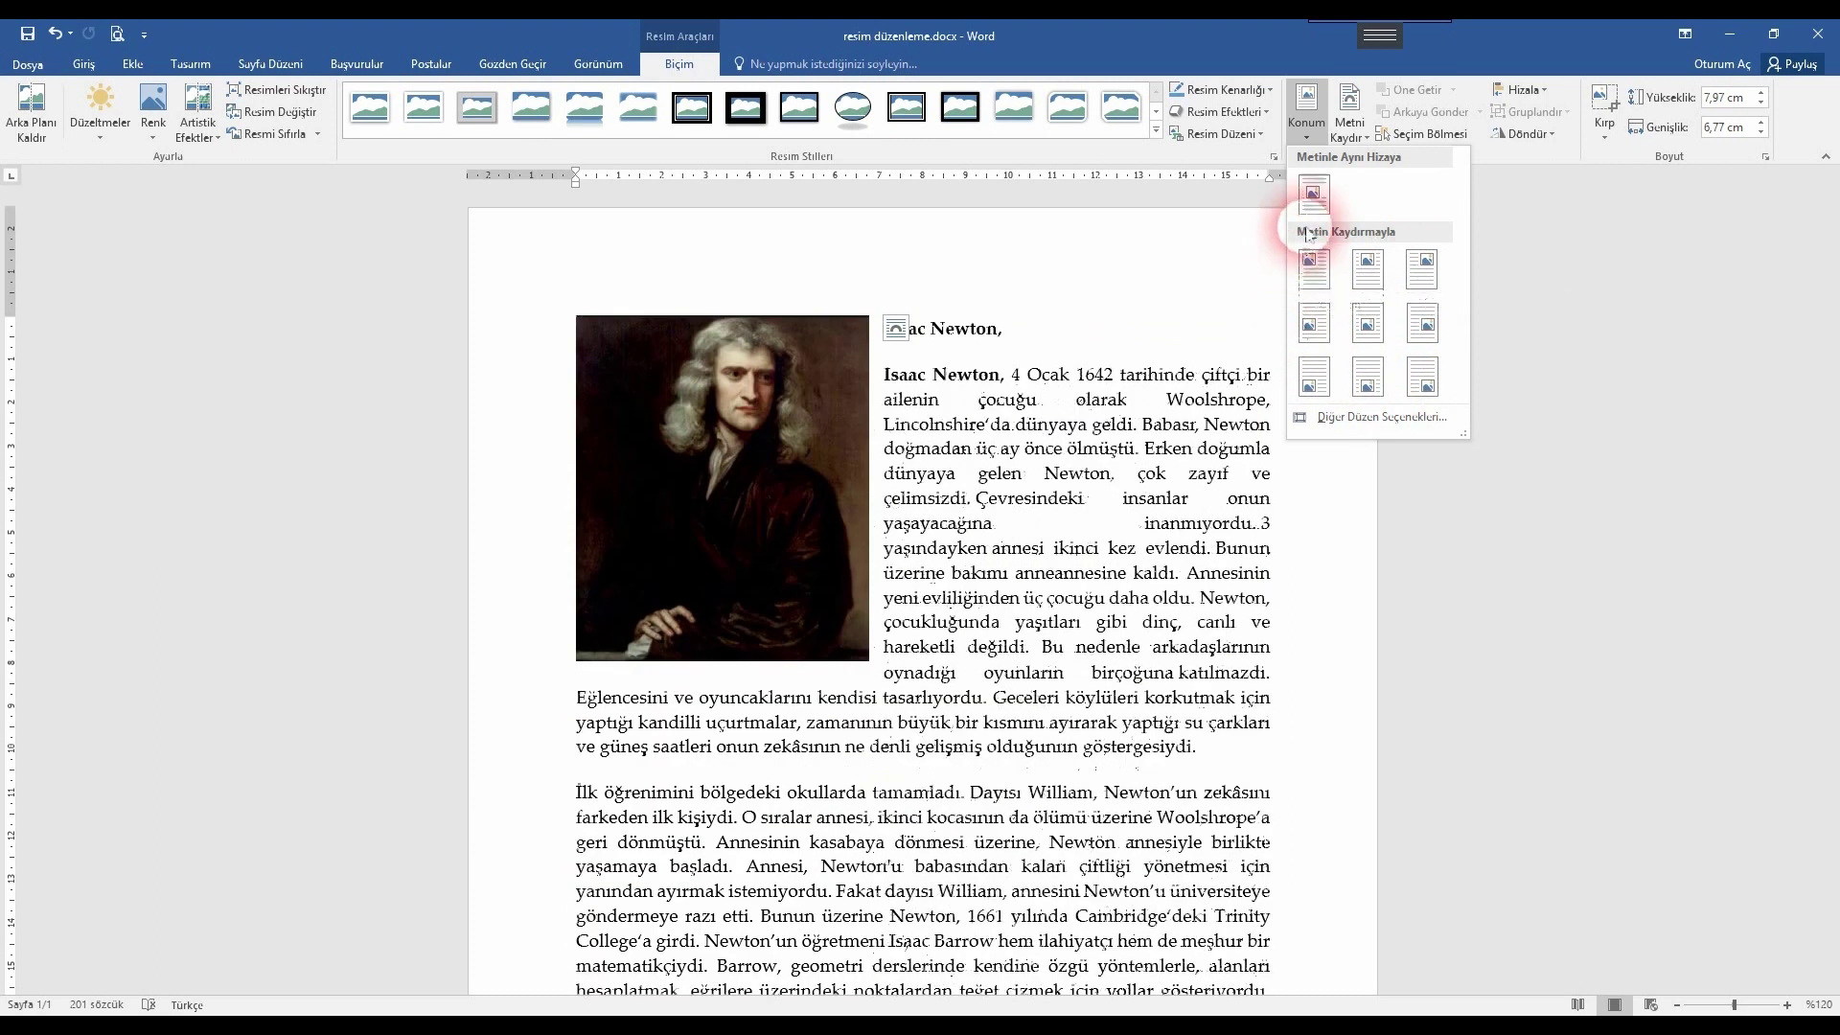
click(1359, 132)
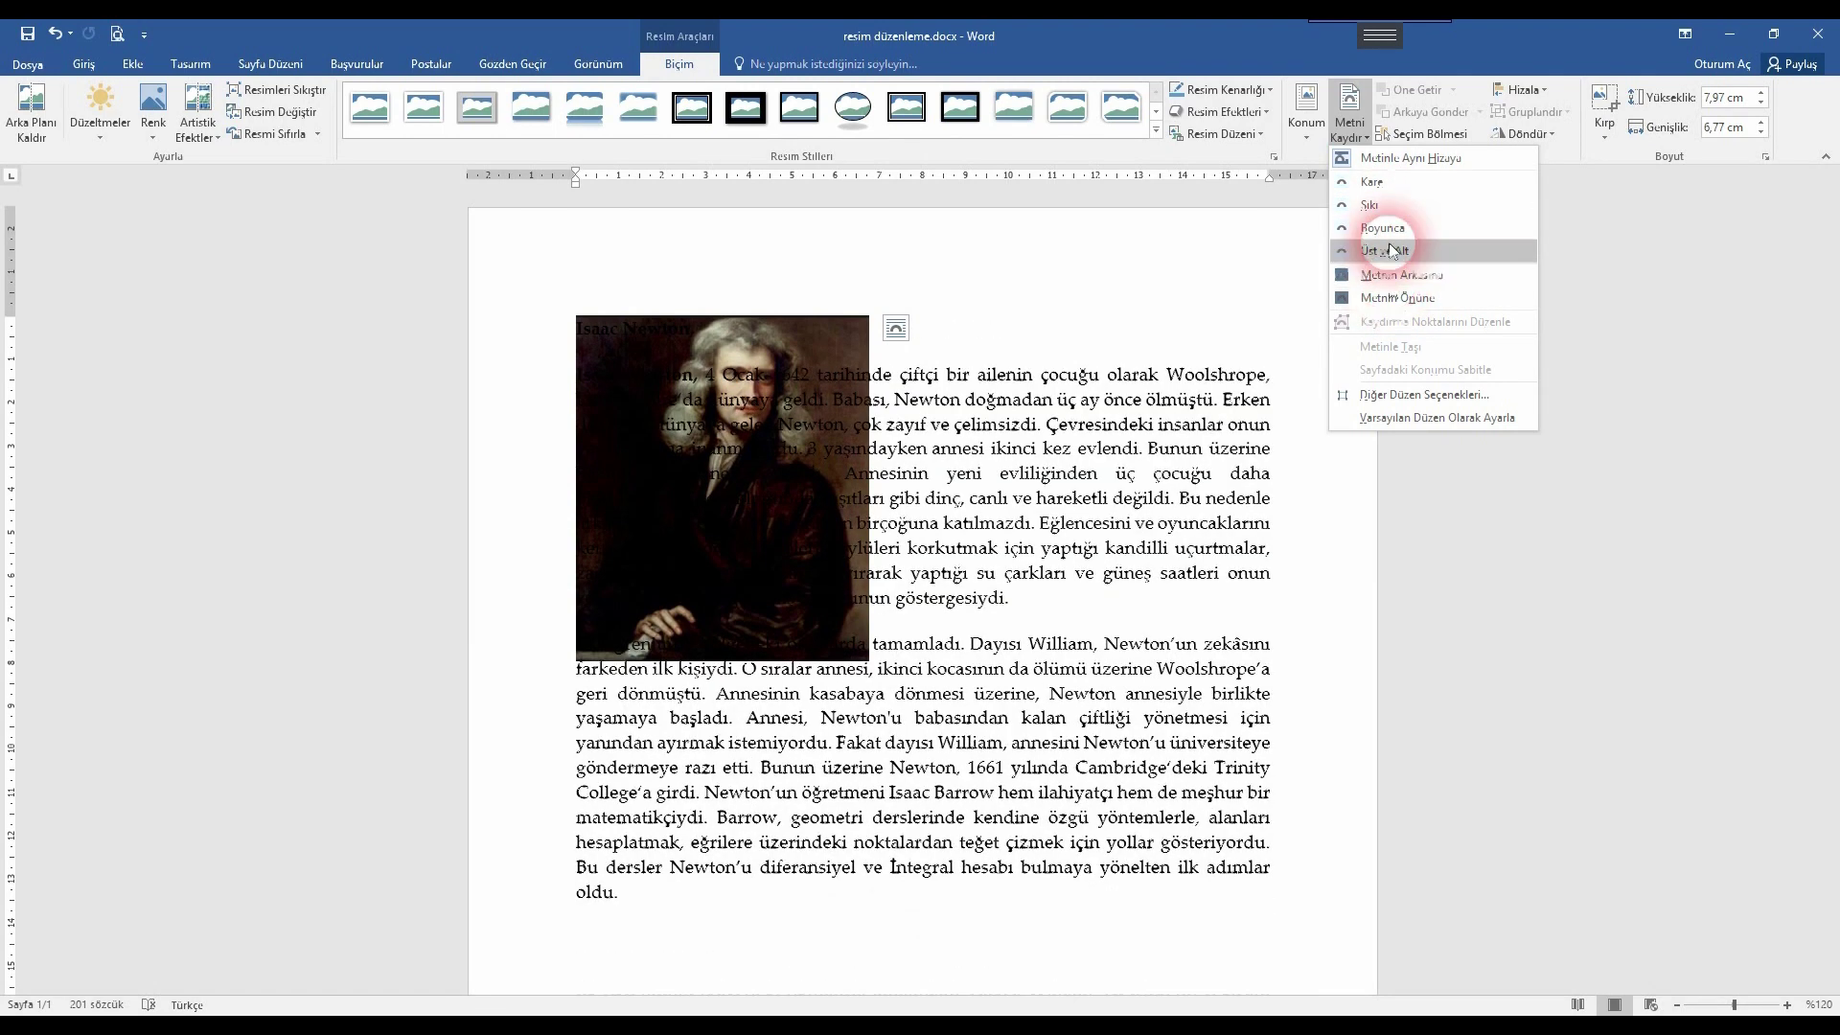
click(1371, 182)
mouse_move(757, 460)
mouse_down()
mouse_move(843, 488)
mouse_move(822, 481)
mouse_up()
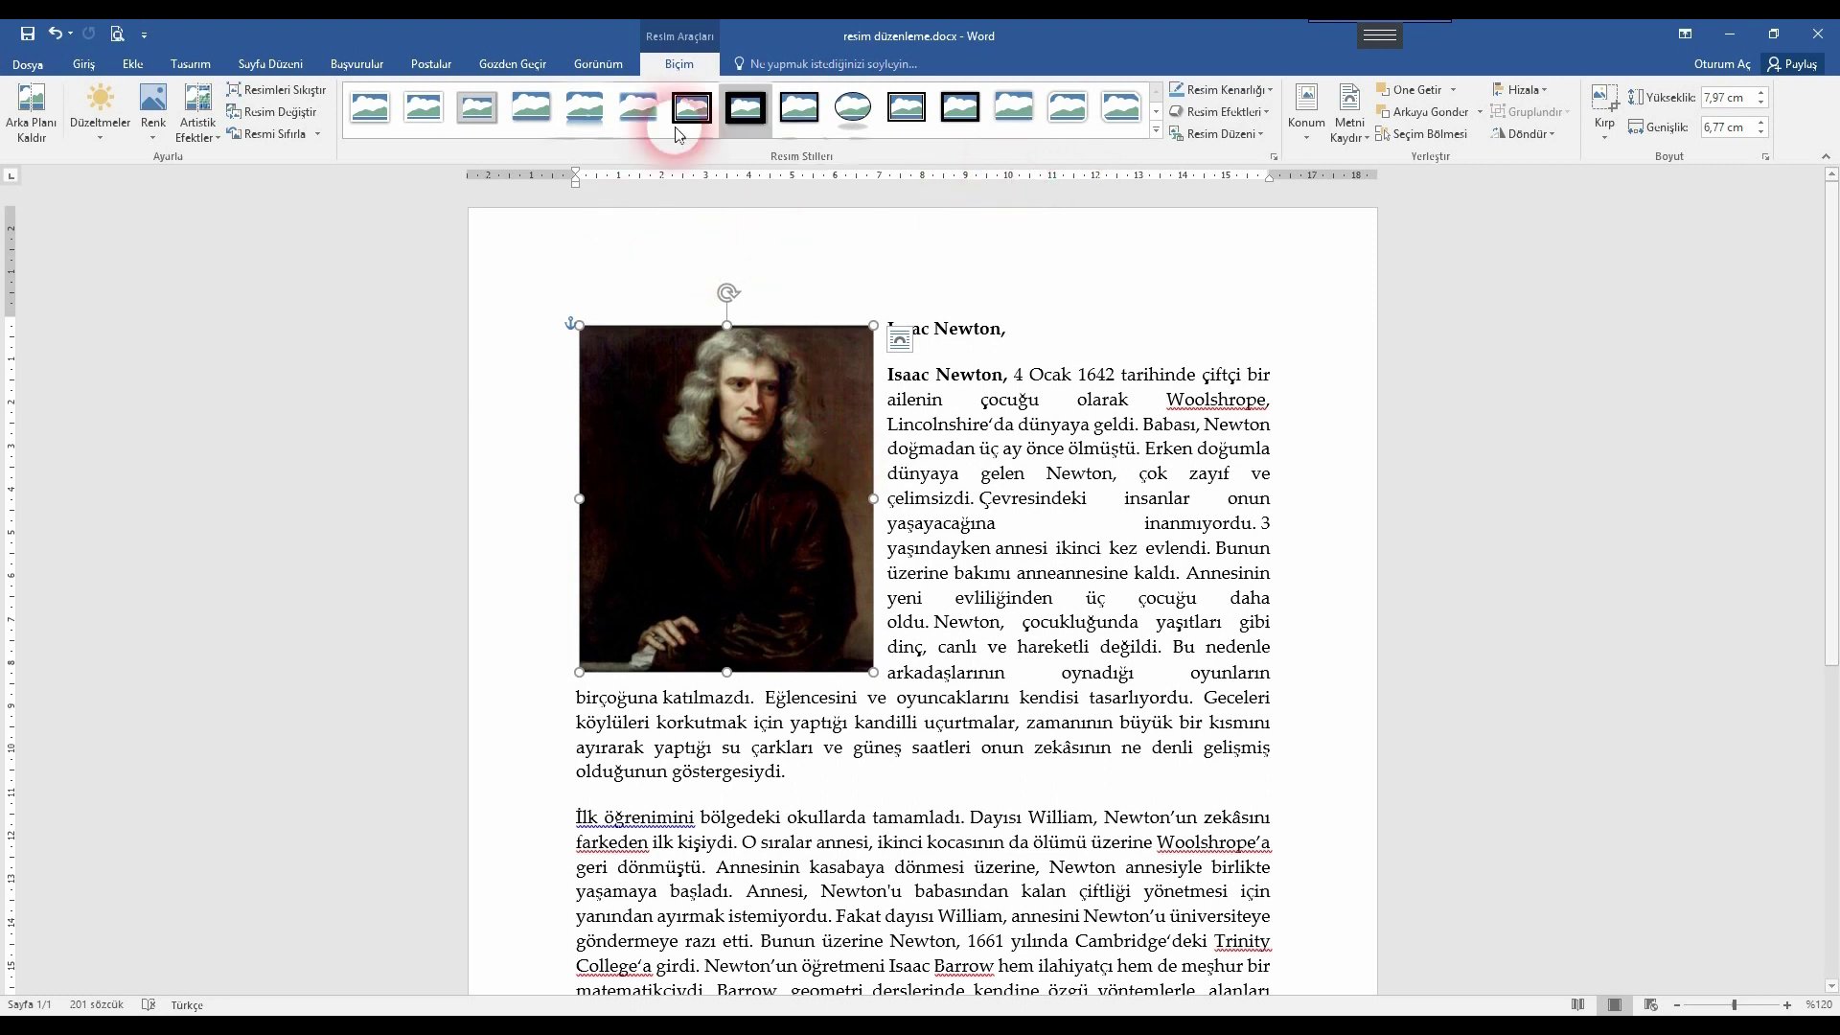
- Apply the rotated white-frame picture style to the Newton portrait
click(1159, 132)
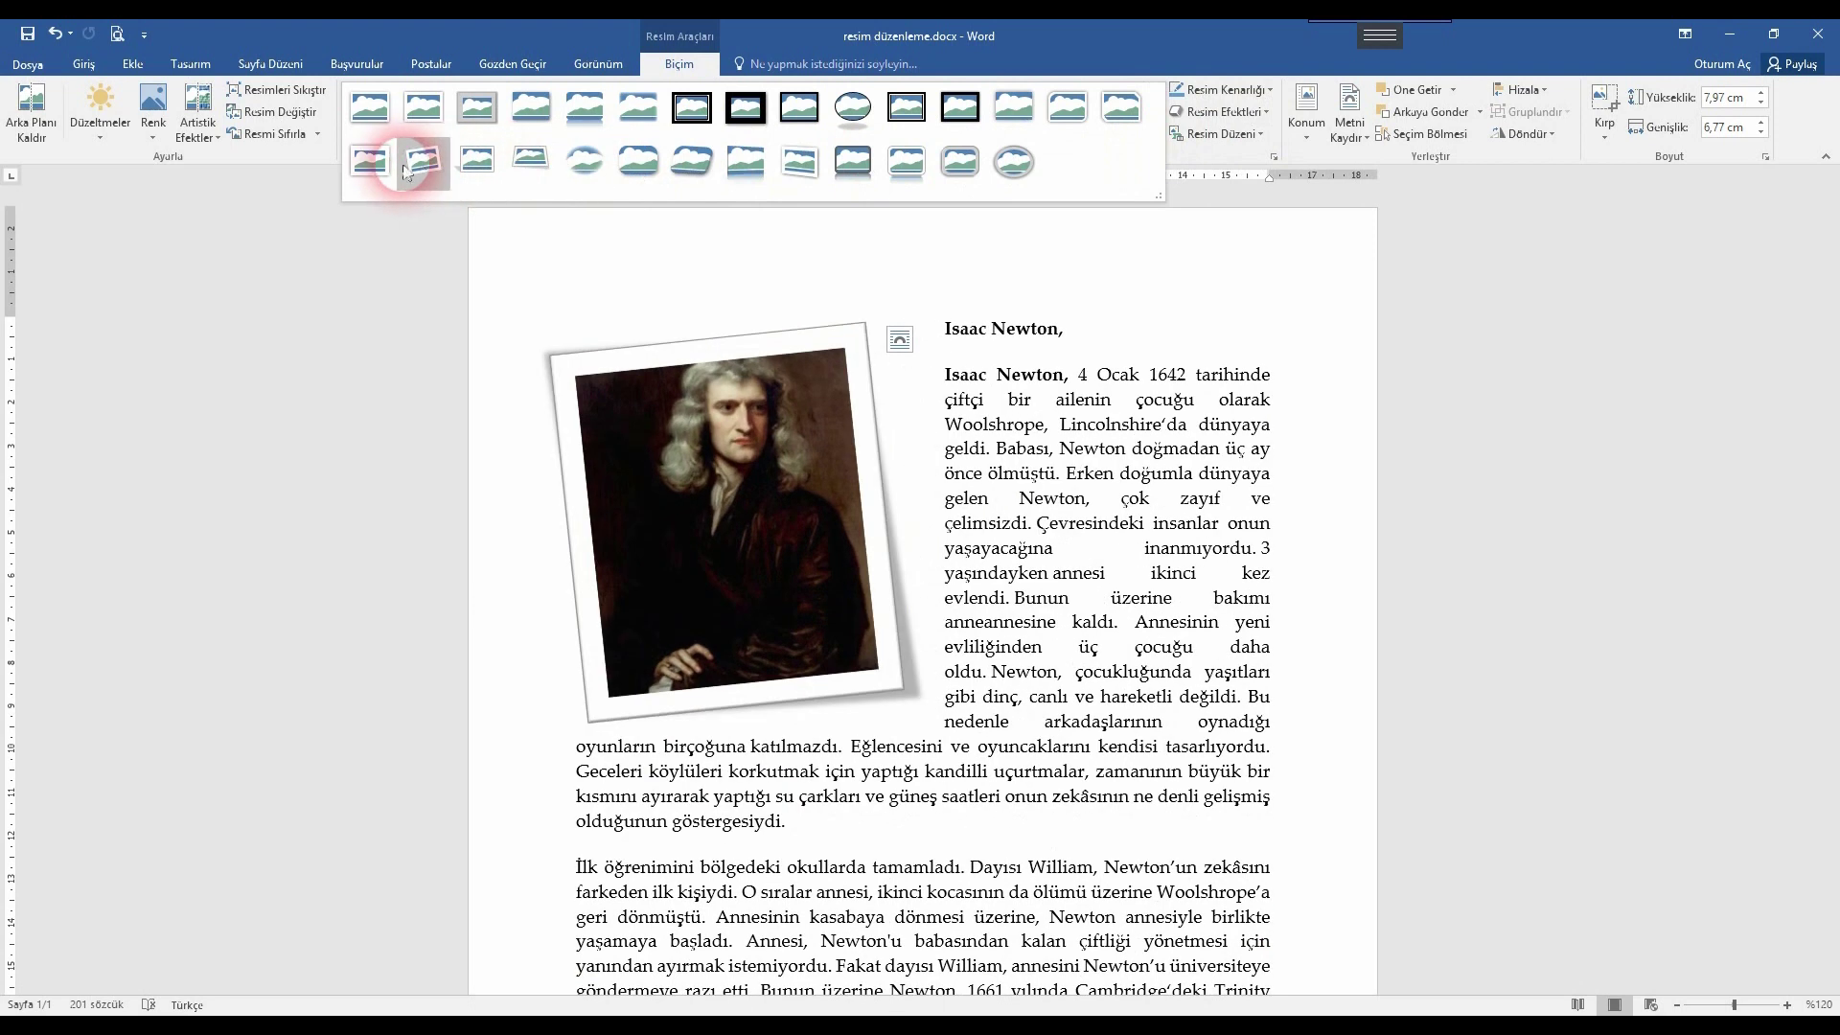
click(422, 161)
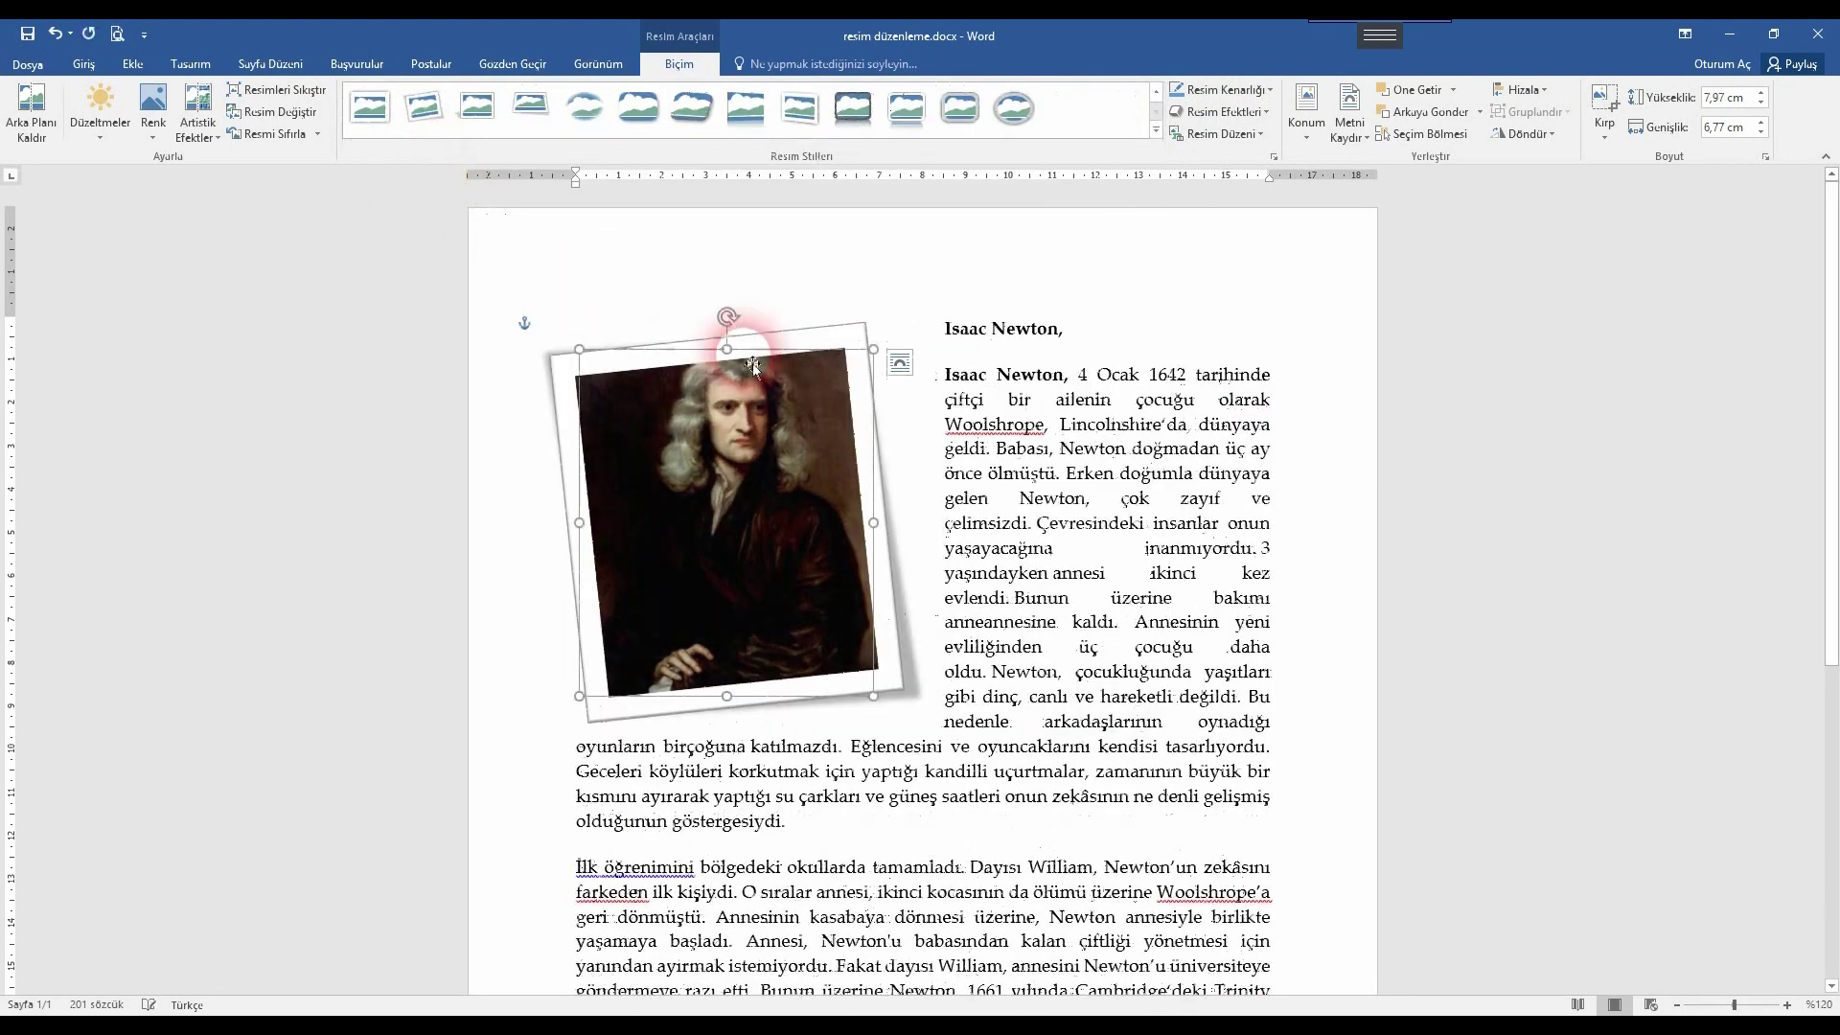
click(1048, 468)
click(835, 391)
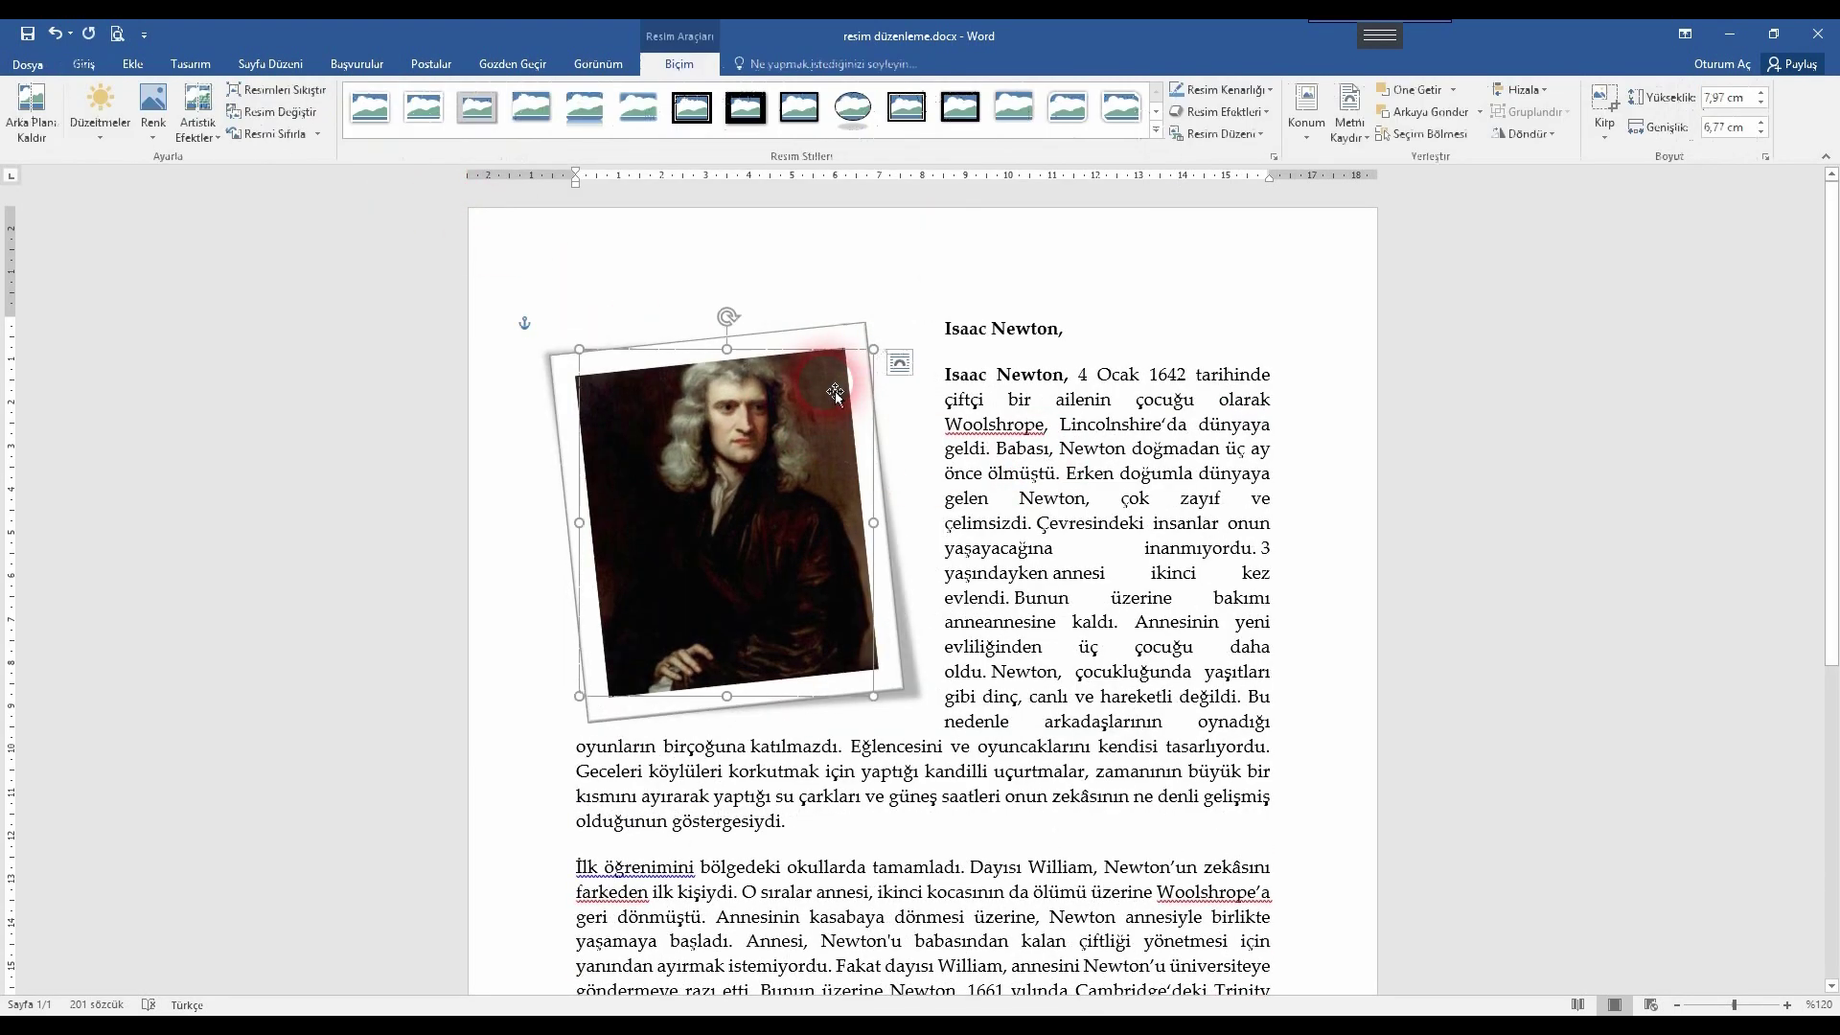
- Change the portrait's border thickness and add an outer shadow from Picture Effects
click(1267, 88)
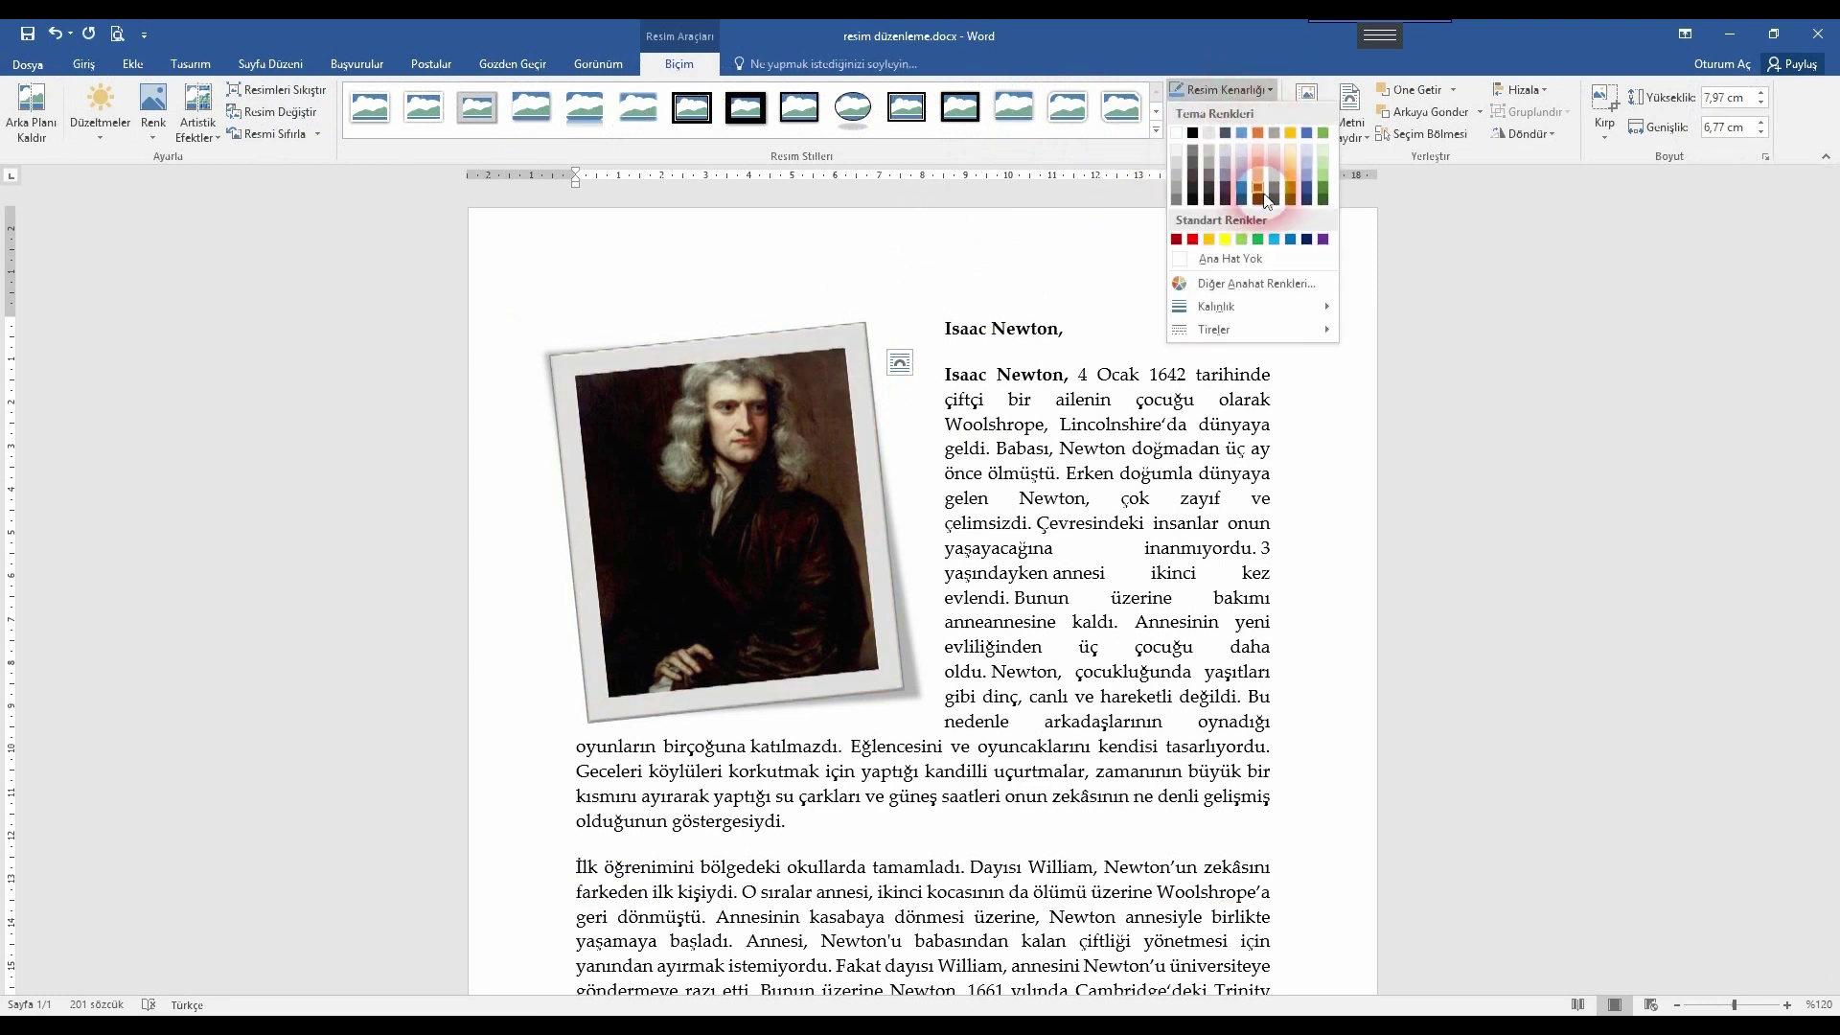
mouse_move(1219, 306)
click(1375, 308)
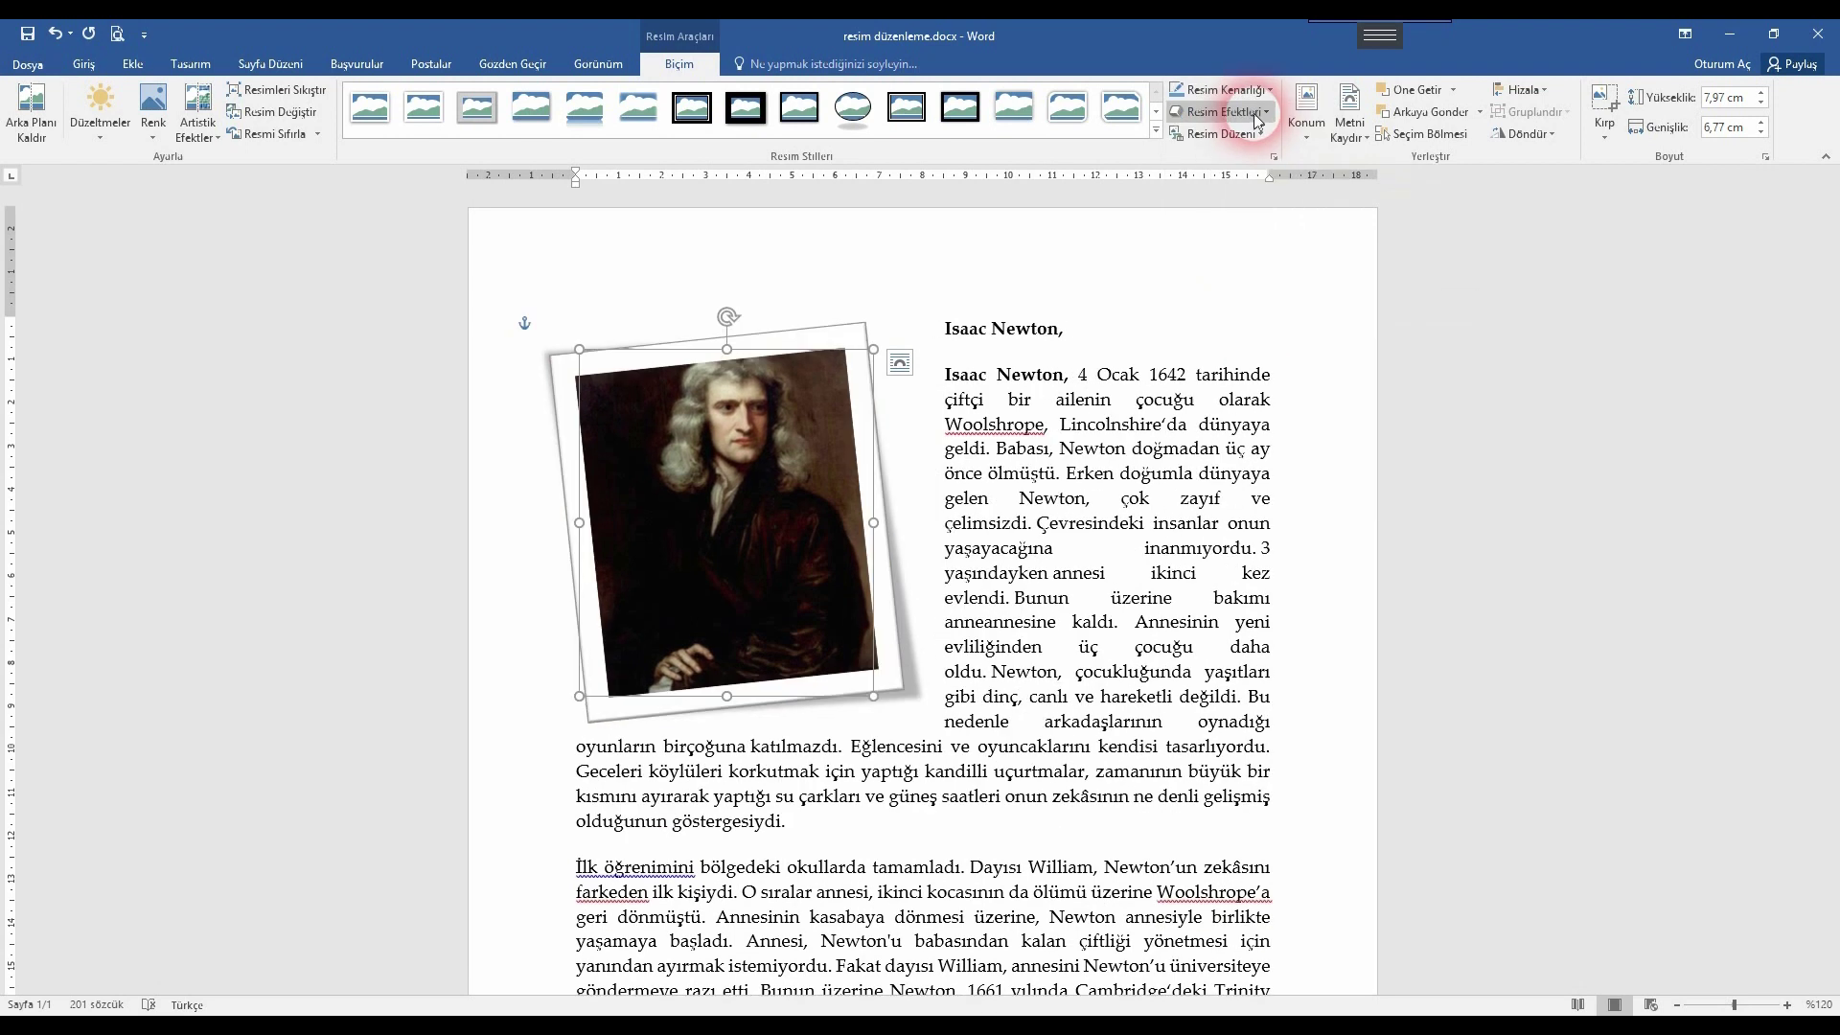
click(1262, 111)
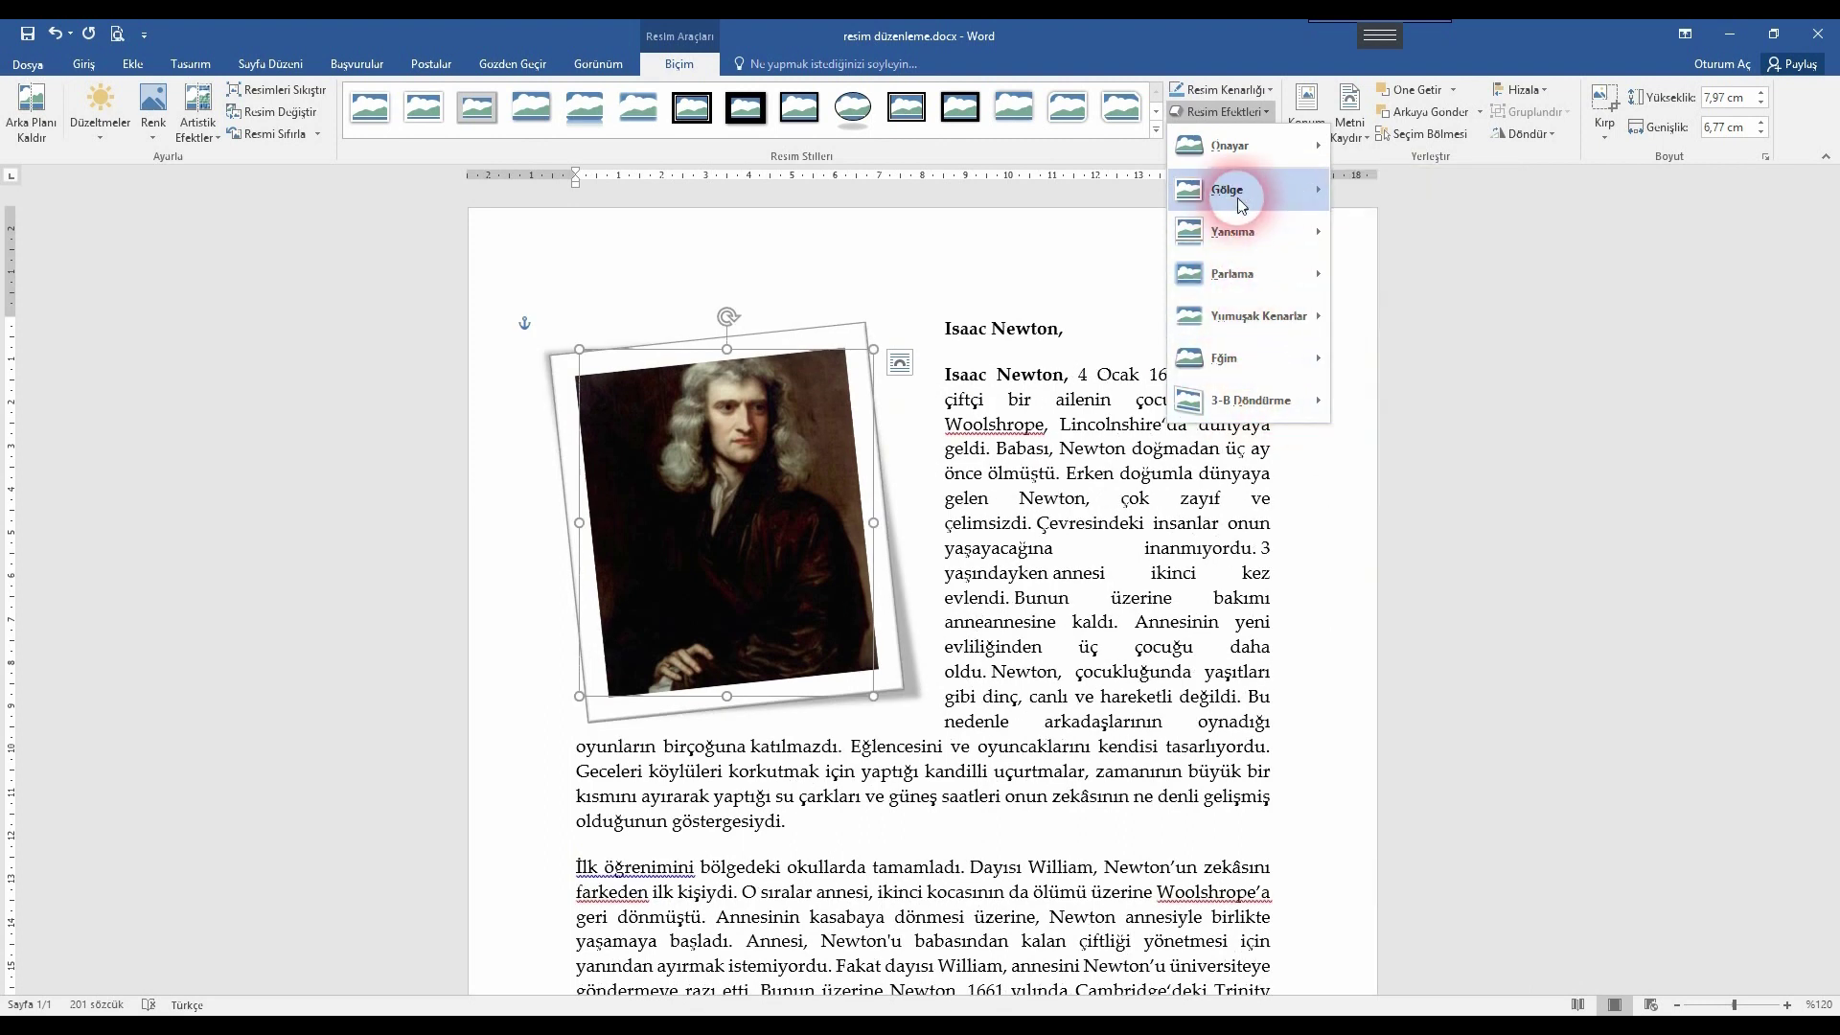
mouse_move(1244, 190)
click(1414, 288)
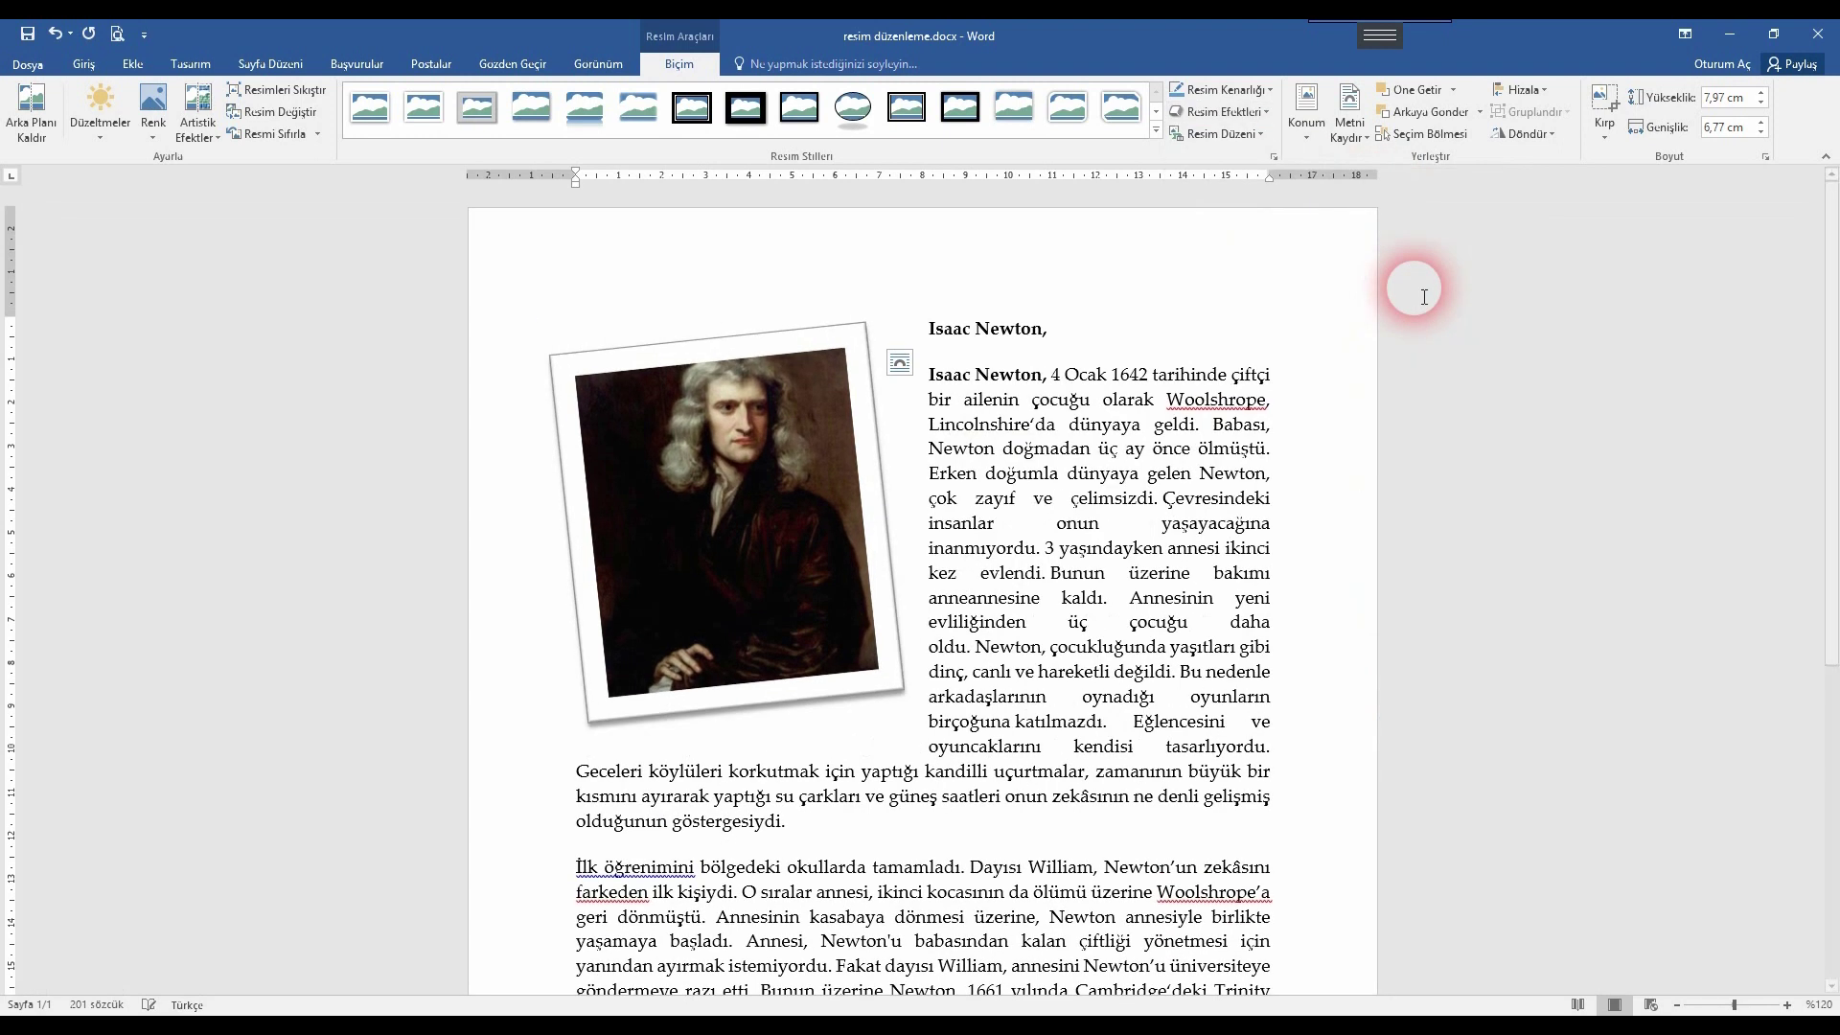
click(1013, 458)
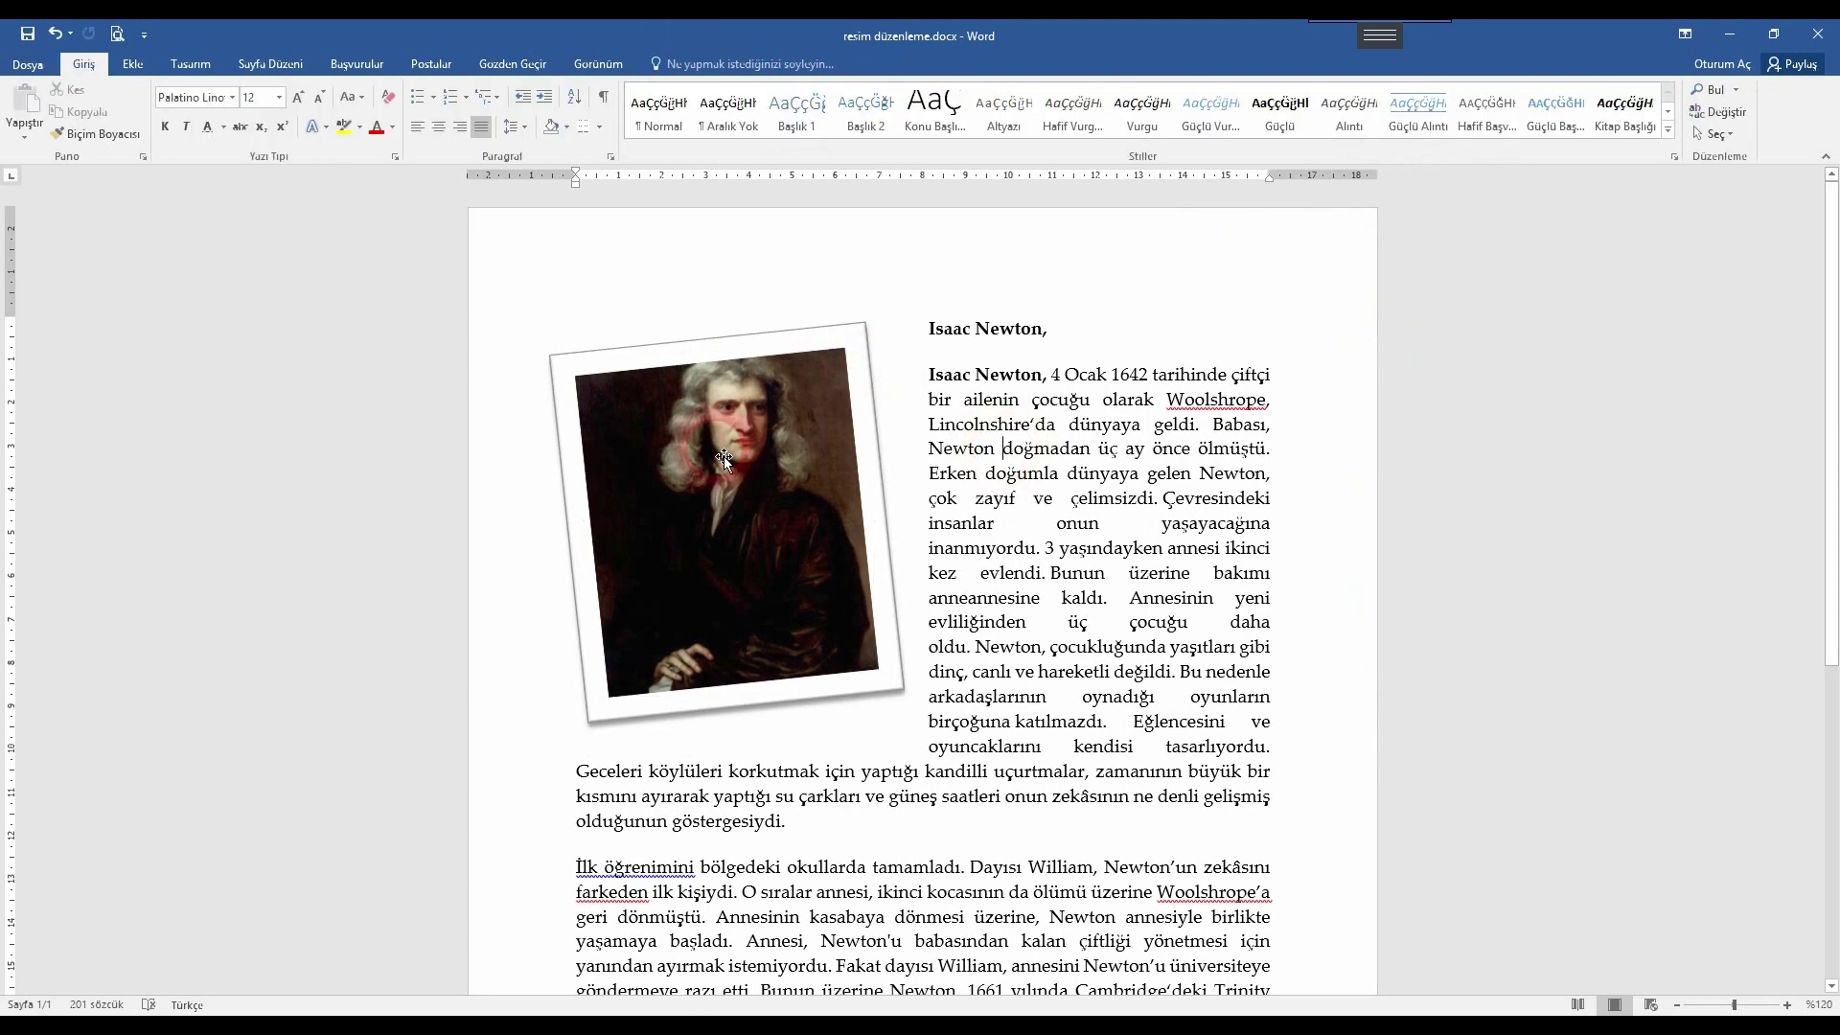
click(783, 437)
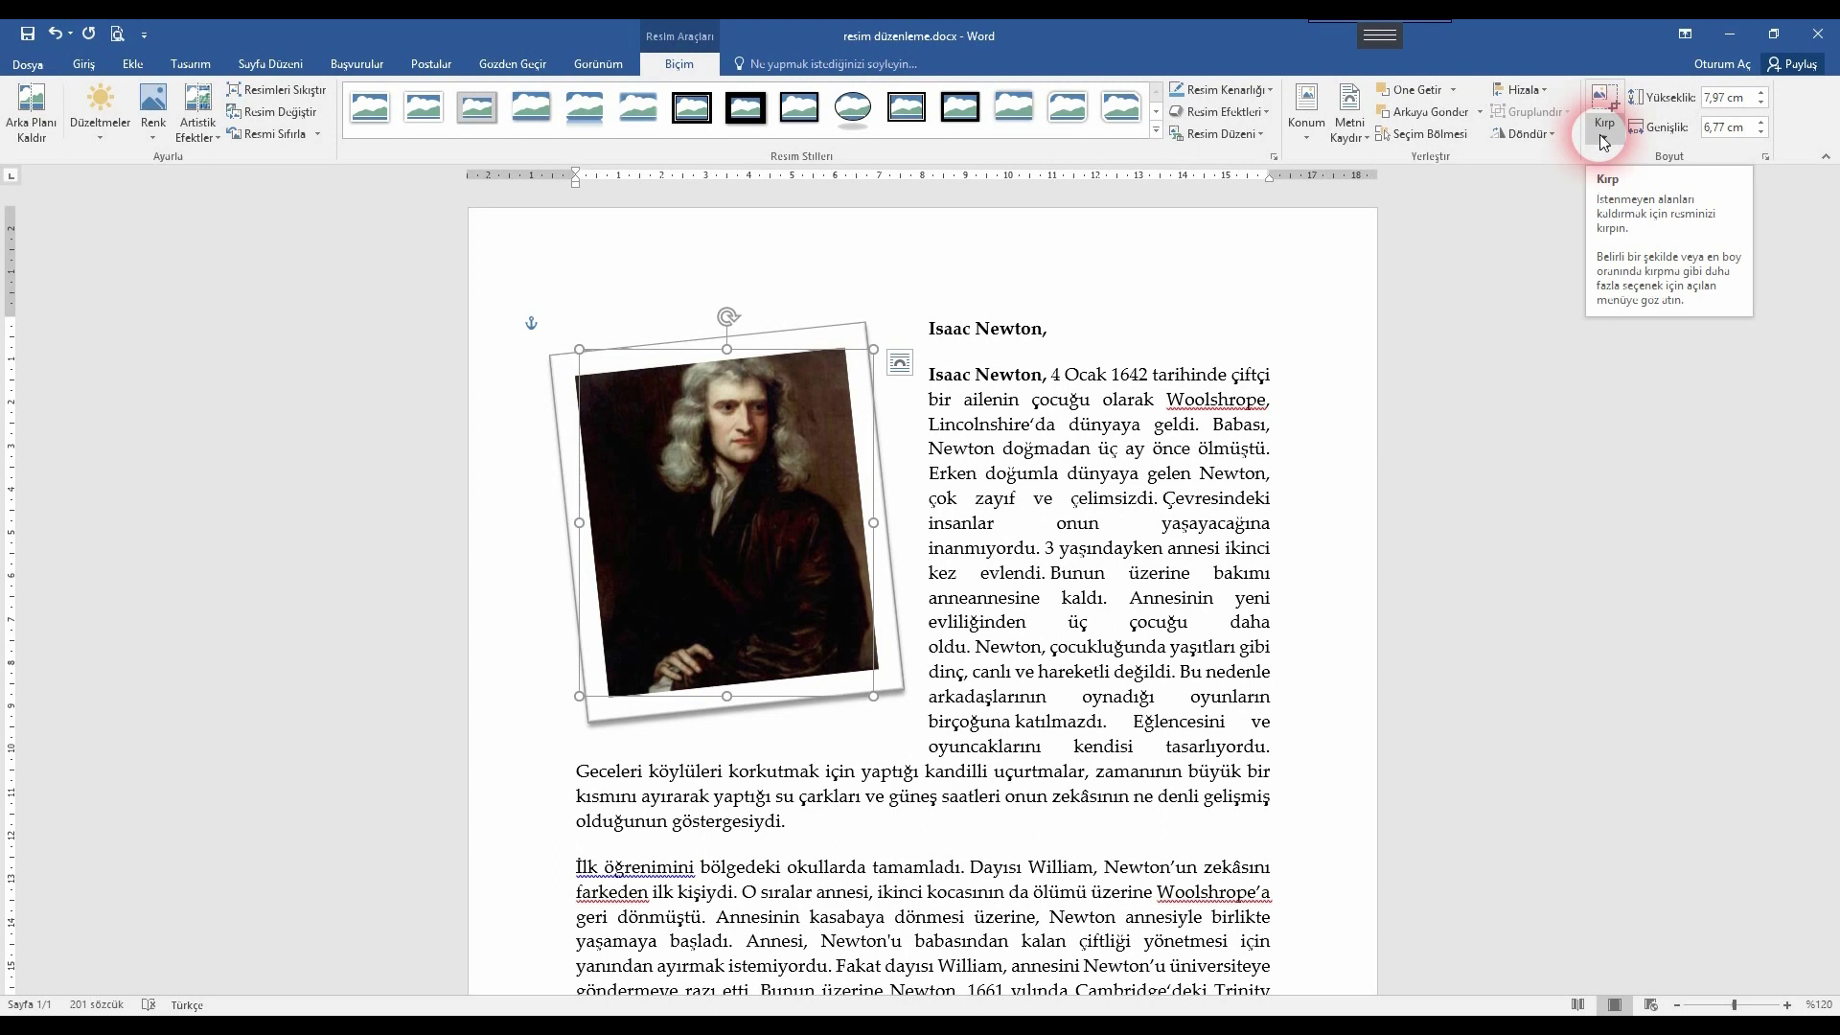
click(1604, 139)
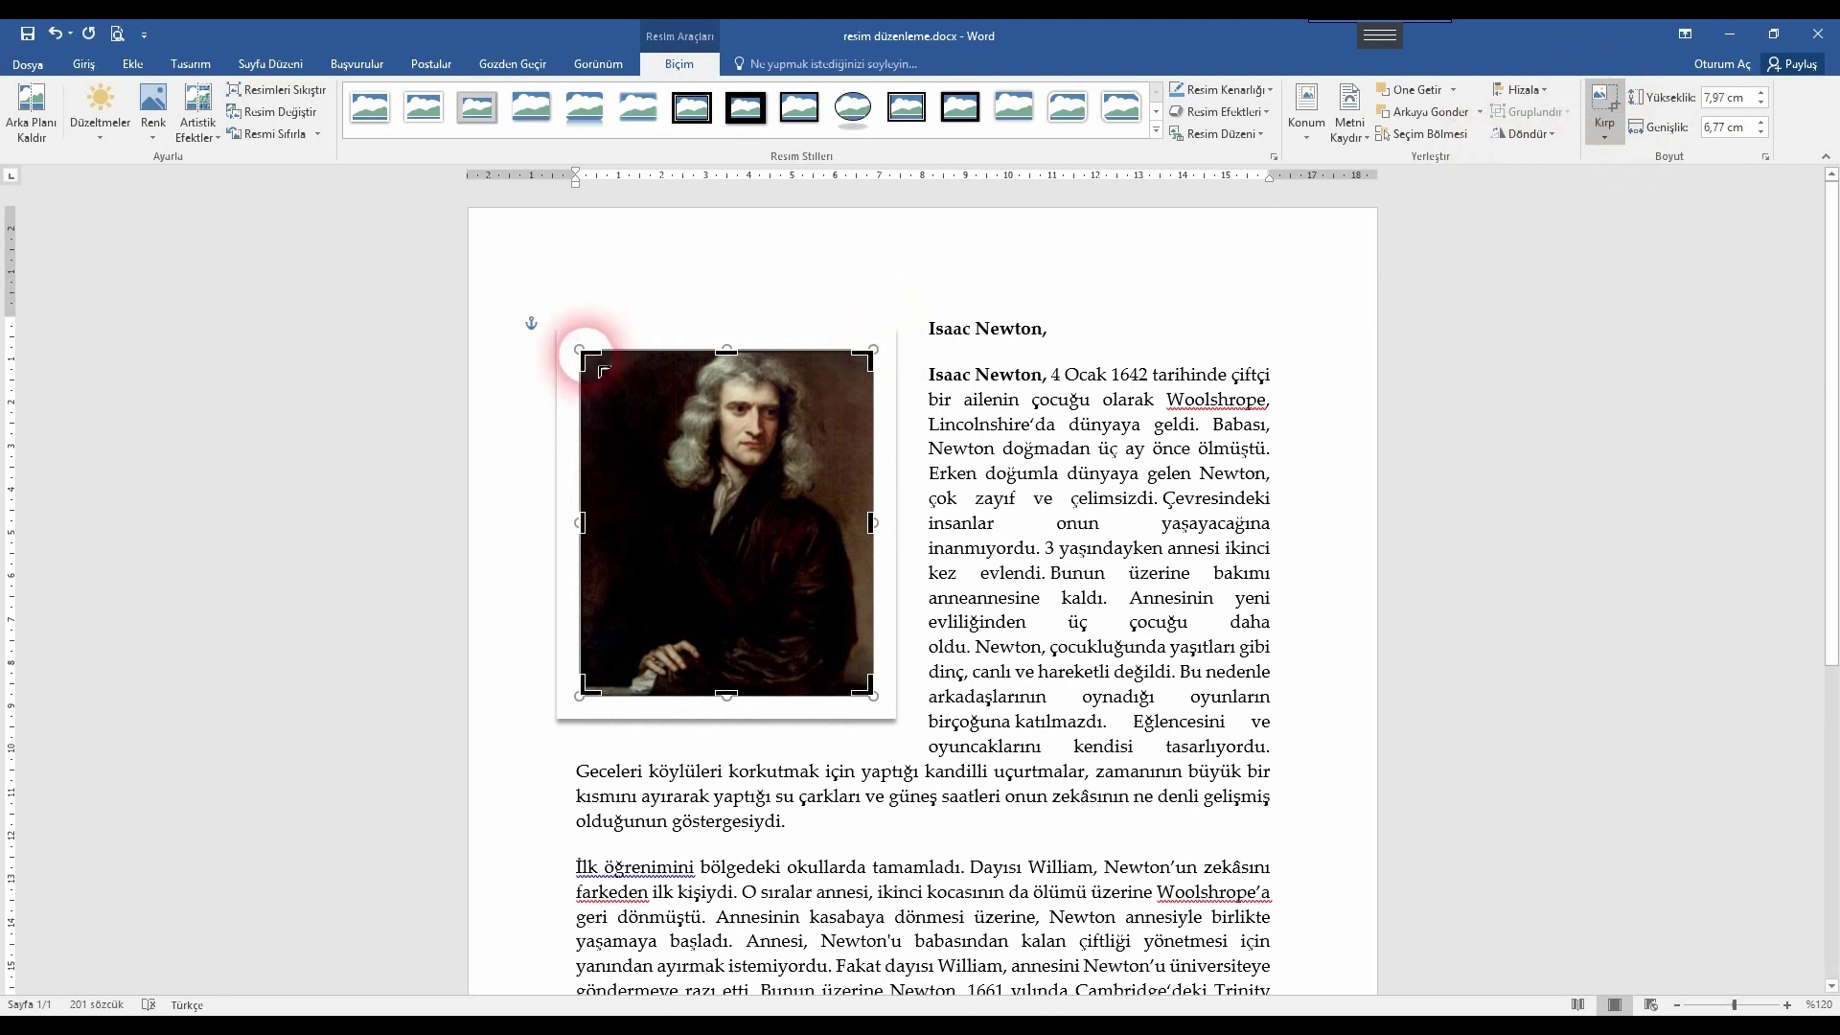
drag(599, 367, 655, 421)
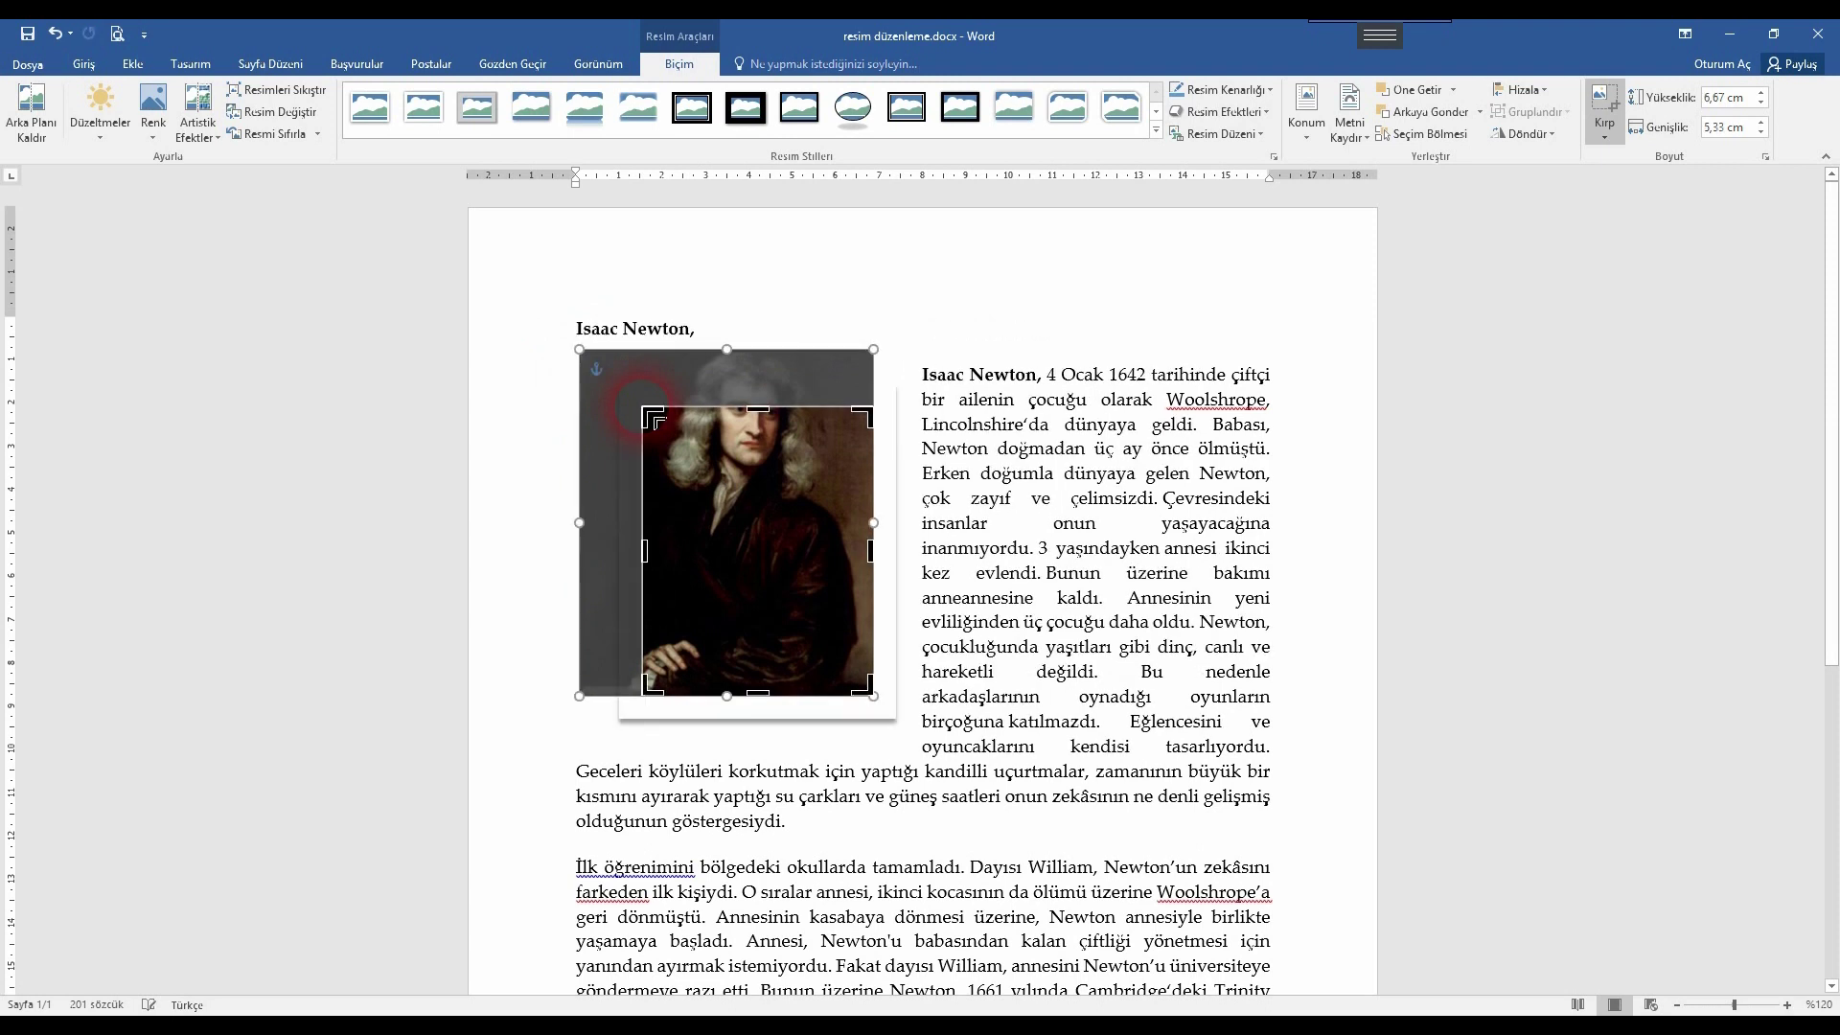
click(820, 295)
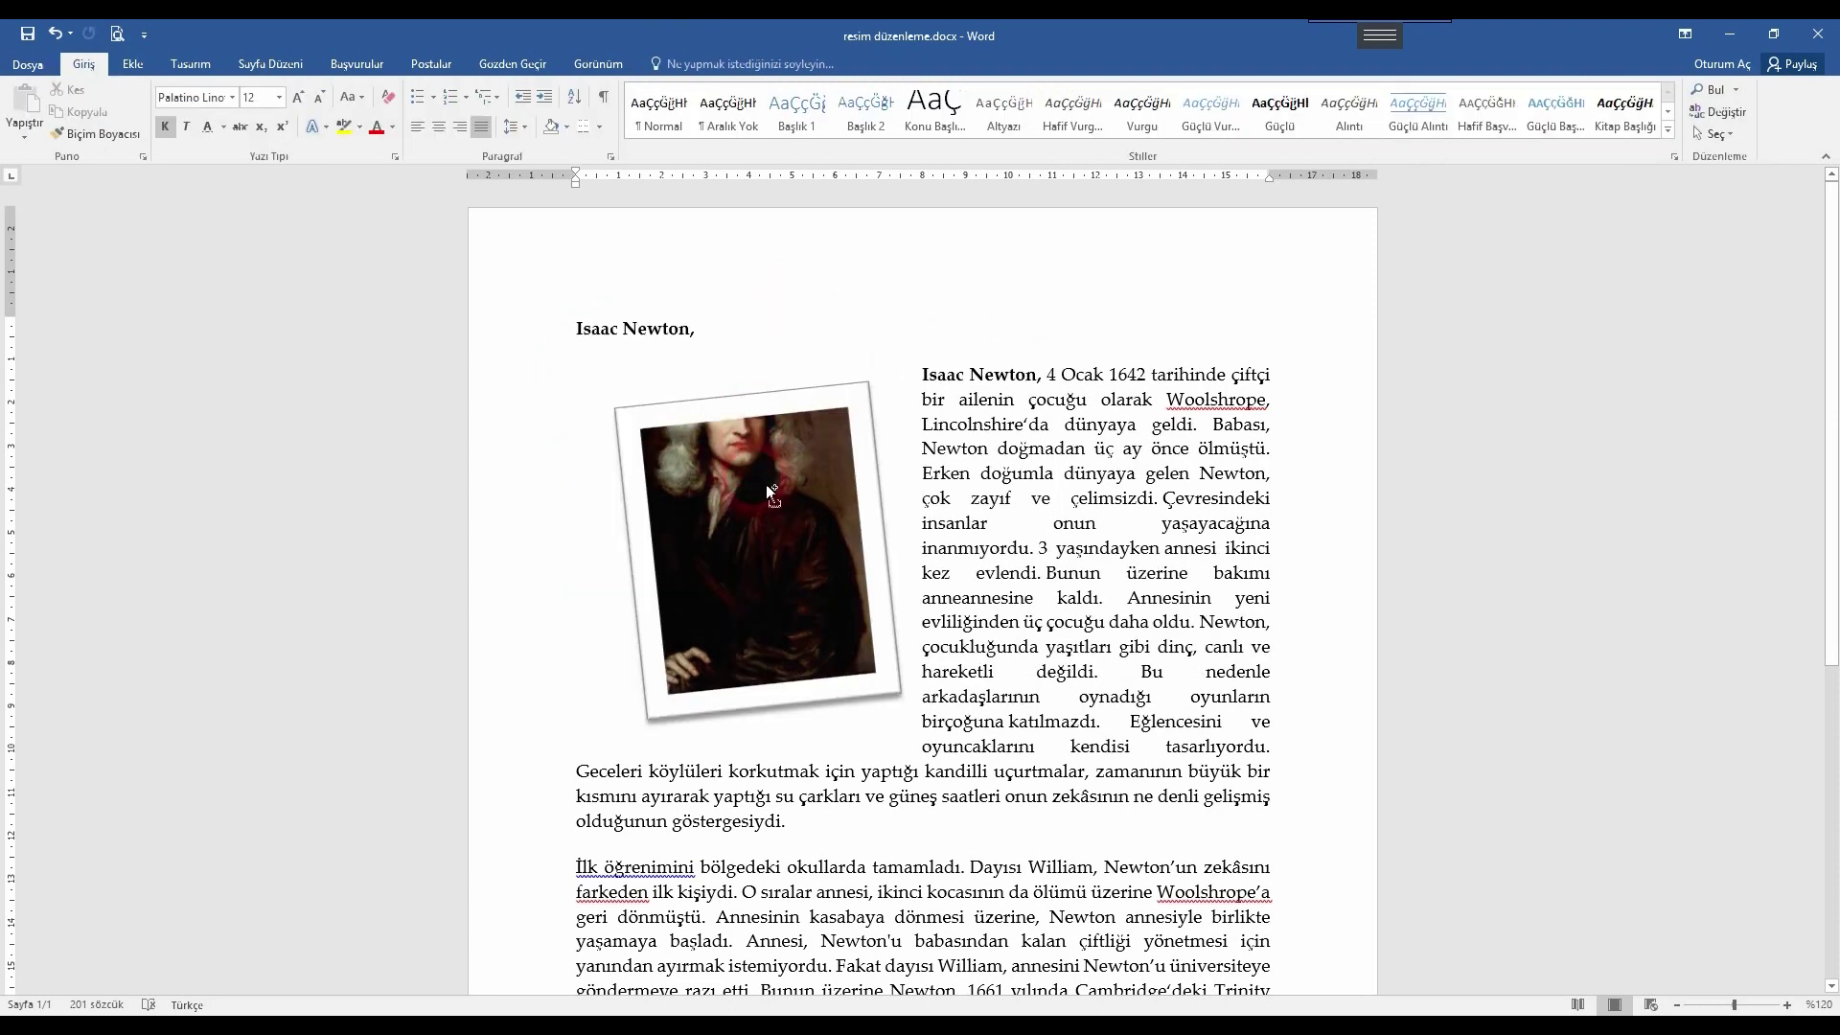
key(ctrl+z)
click(947, 324)
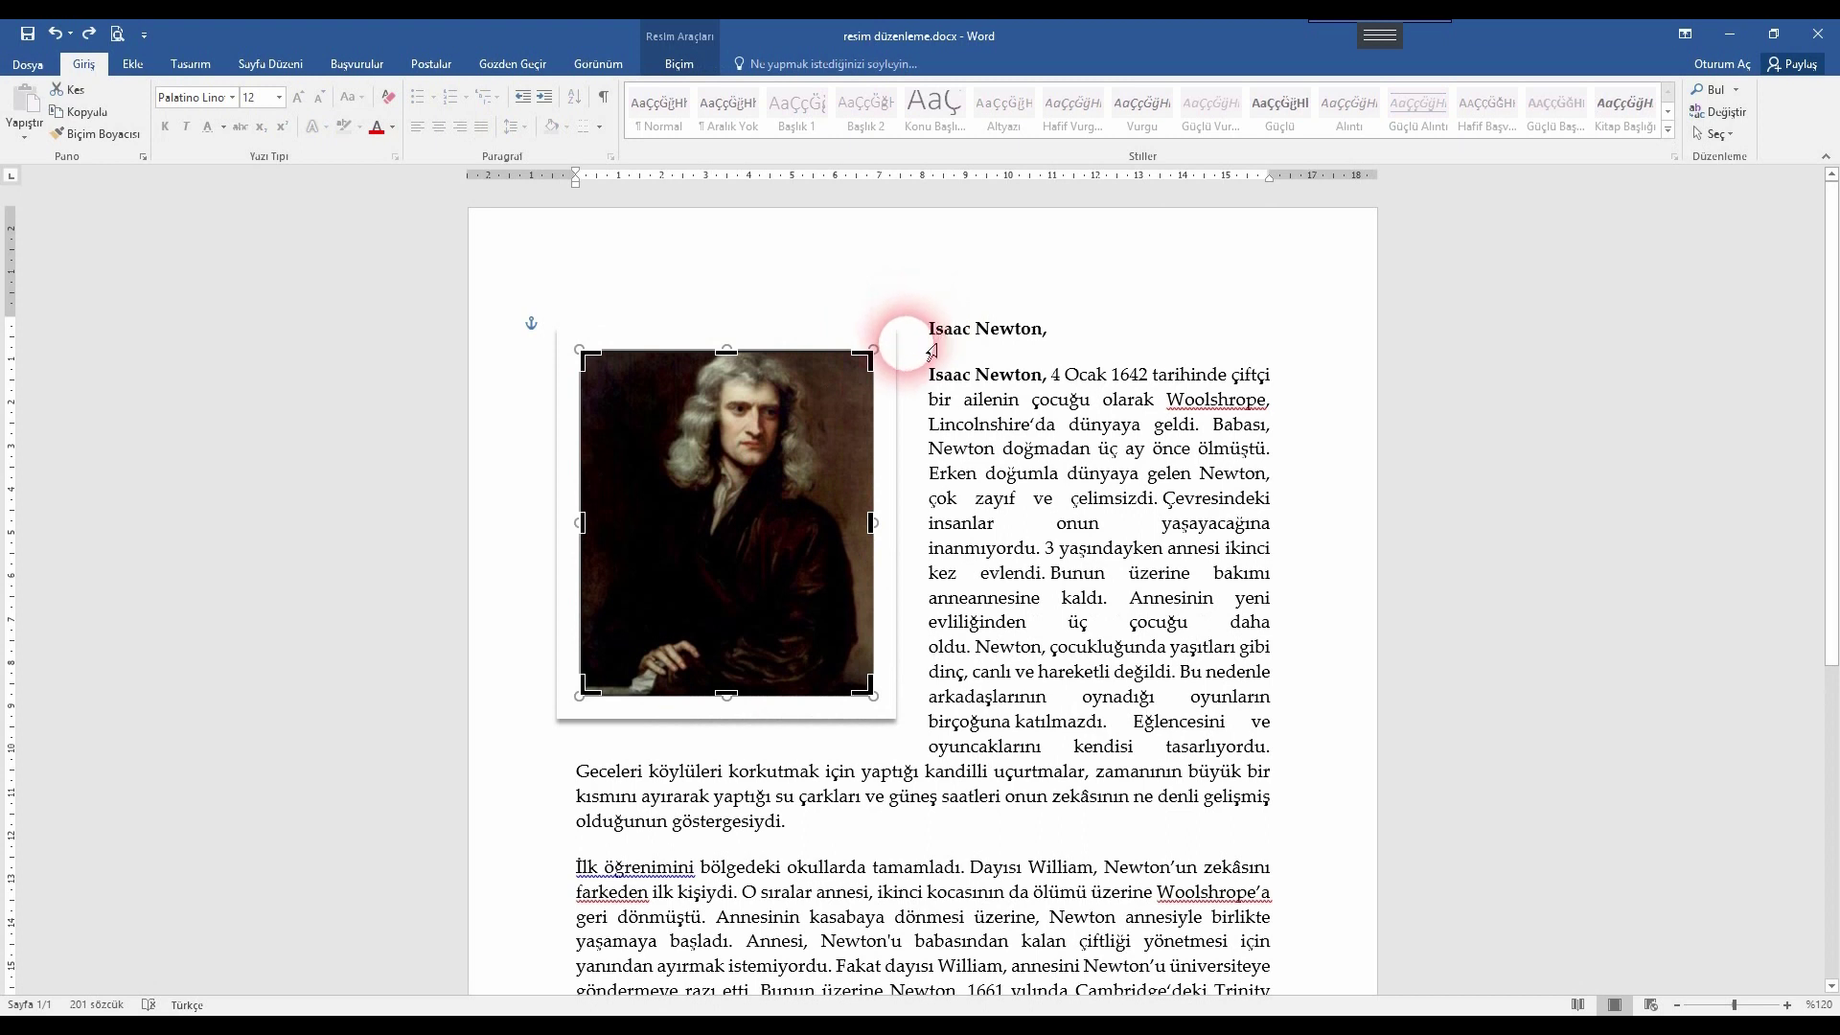
key(ctrl+z)
right_click(769, 449)
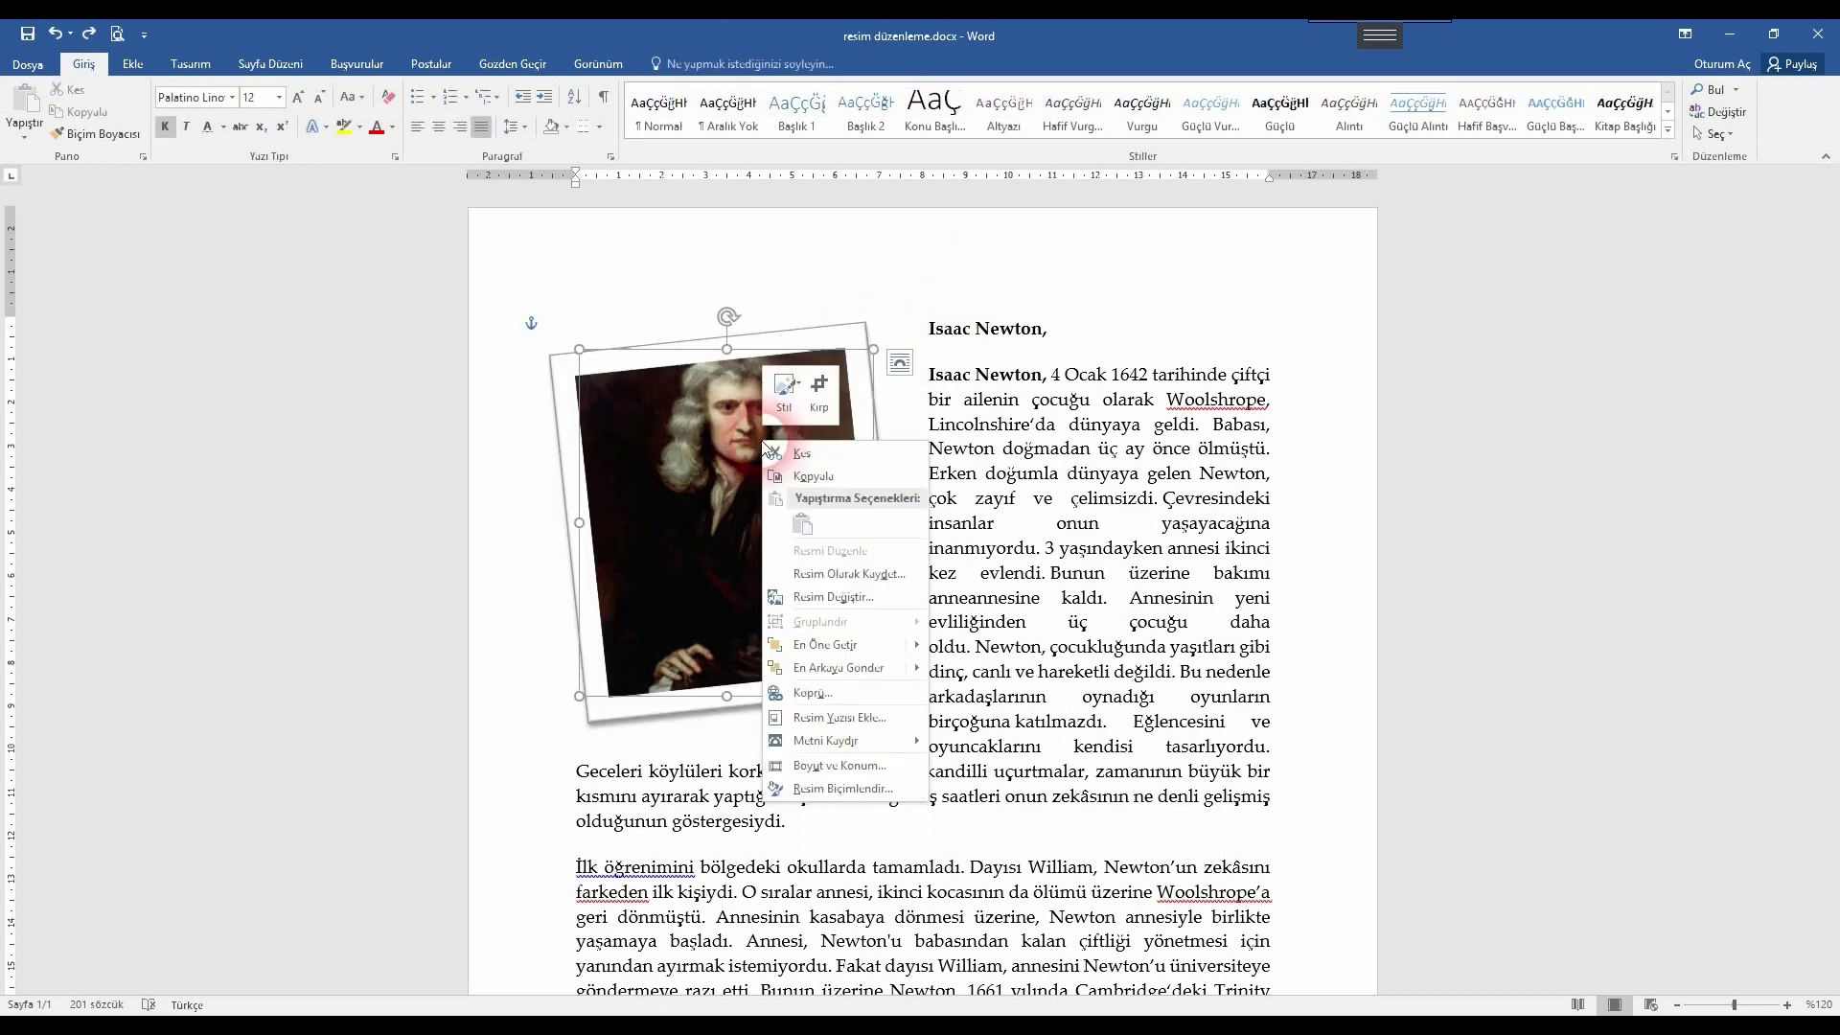
click(826, 387)
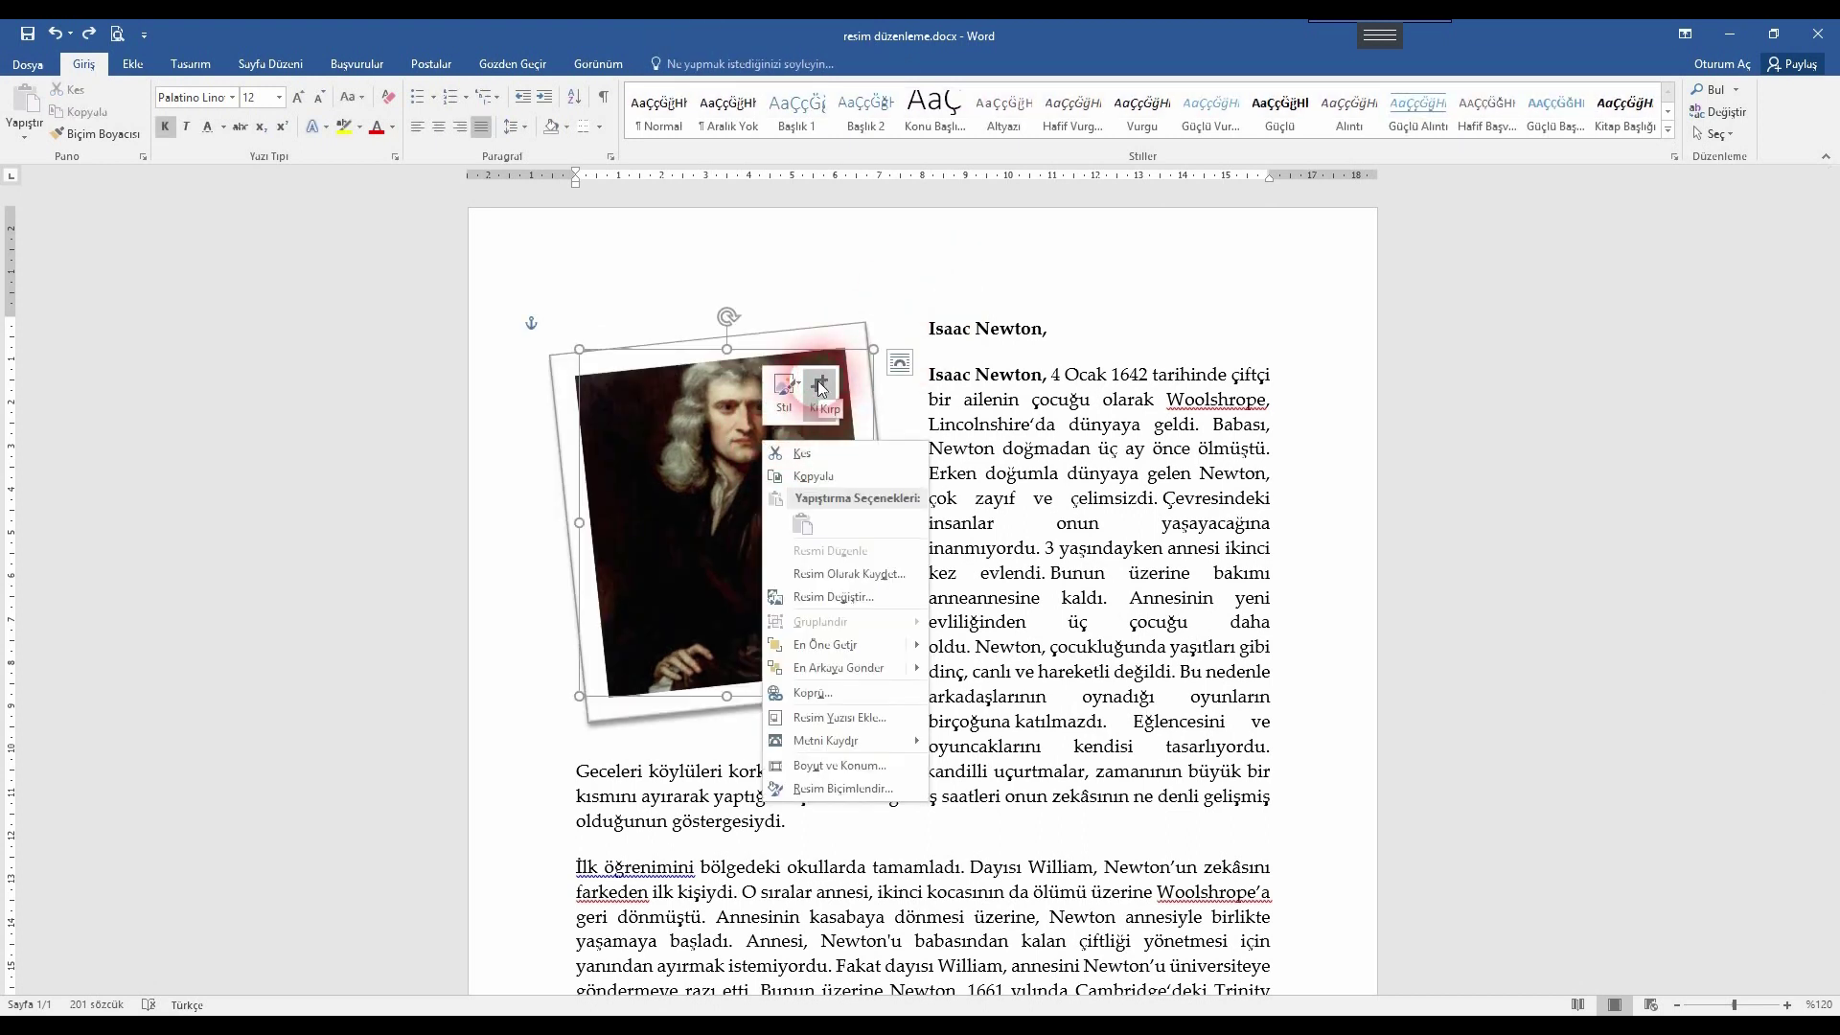
click(849, 368)
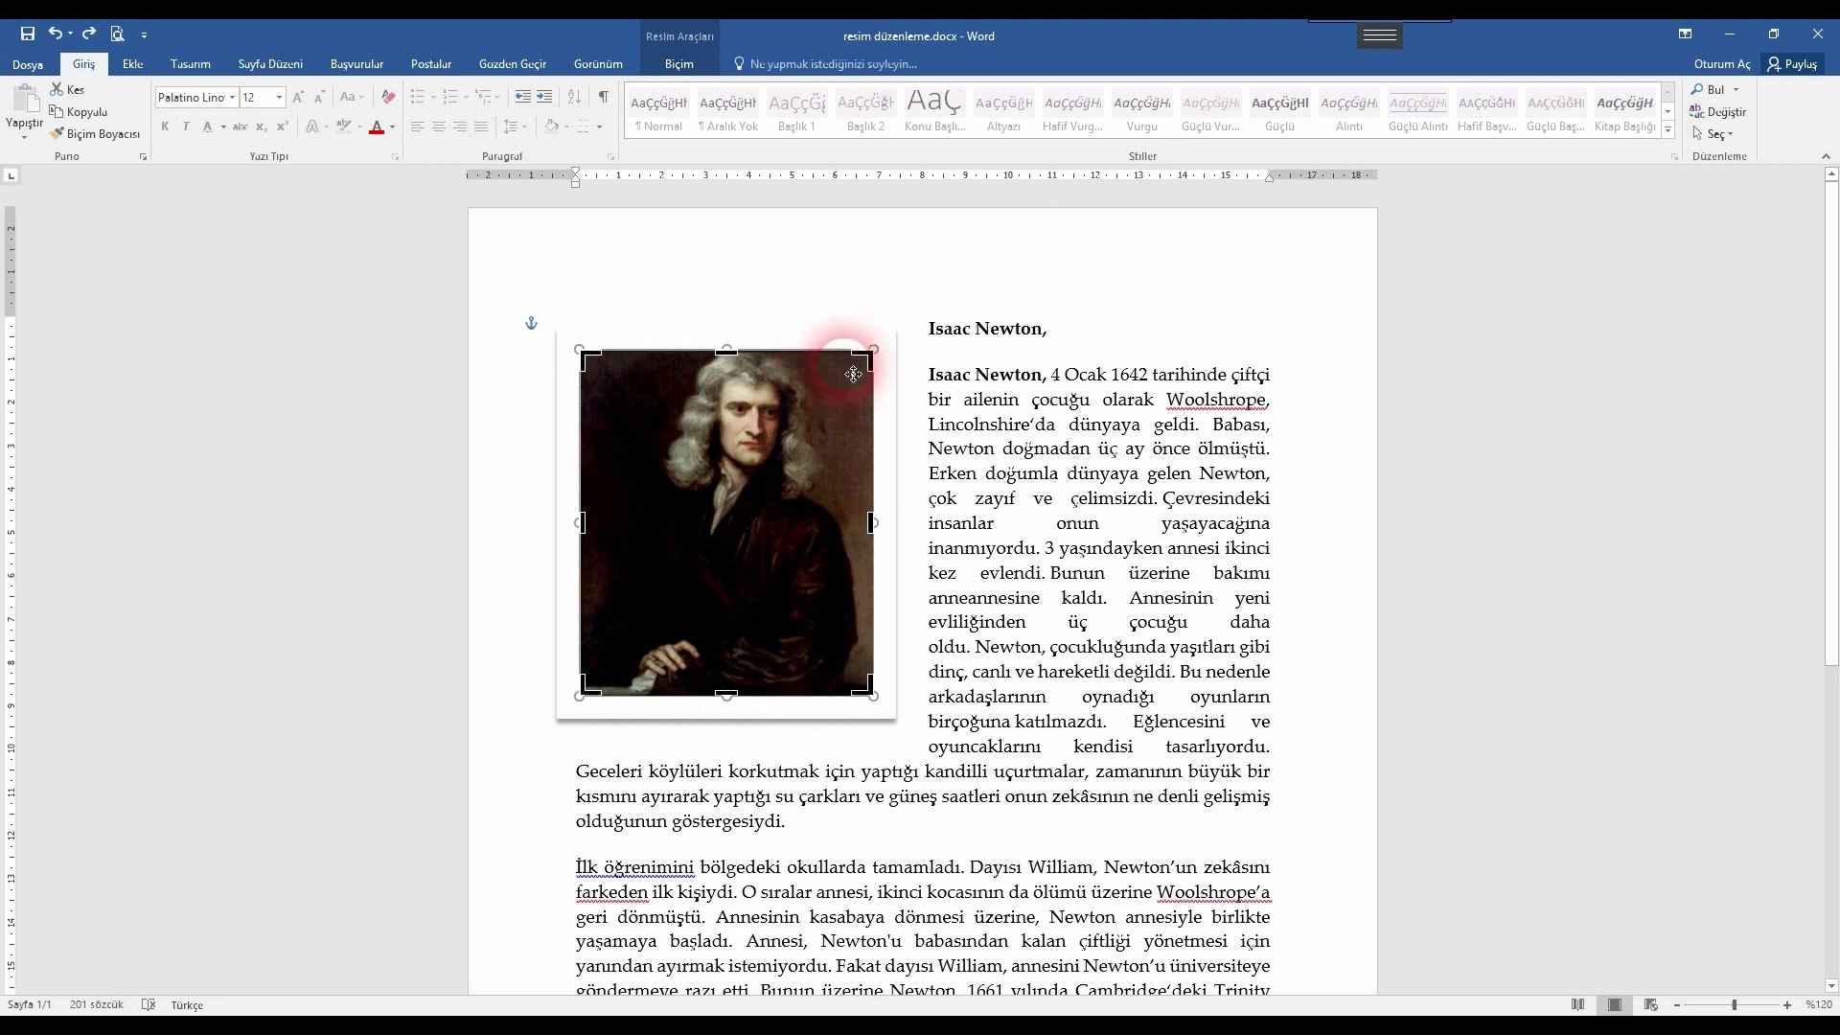
click(893, 321)
click(910, 456)
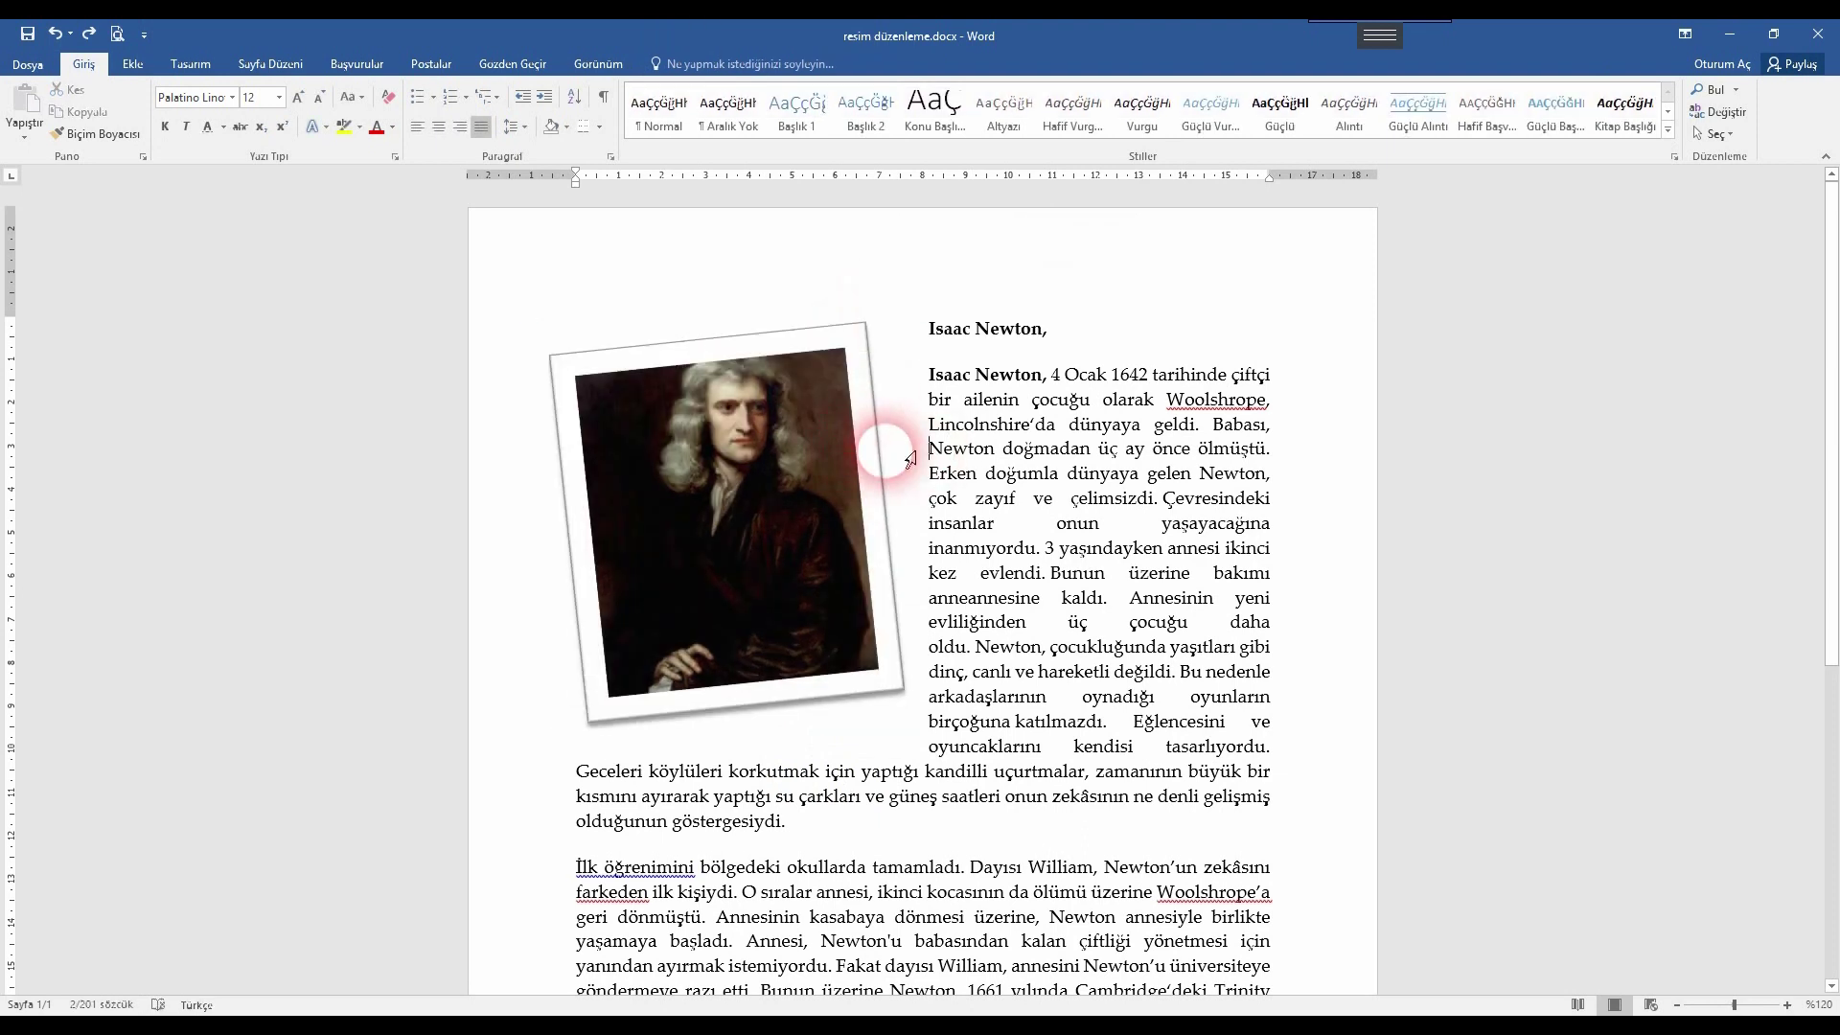
click(833, 458)
double_click(803, 443)
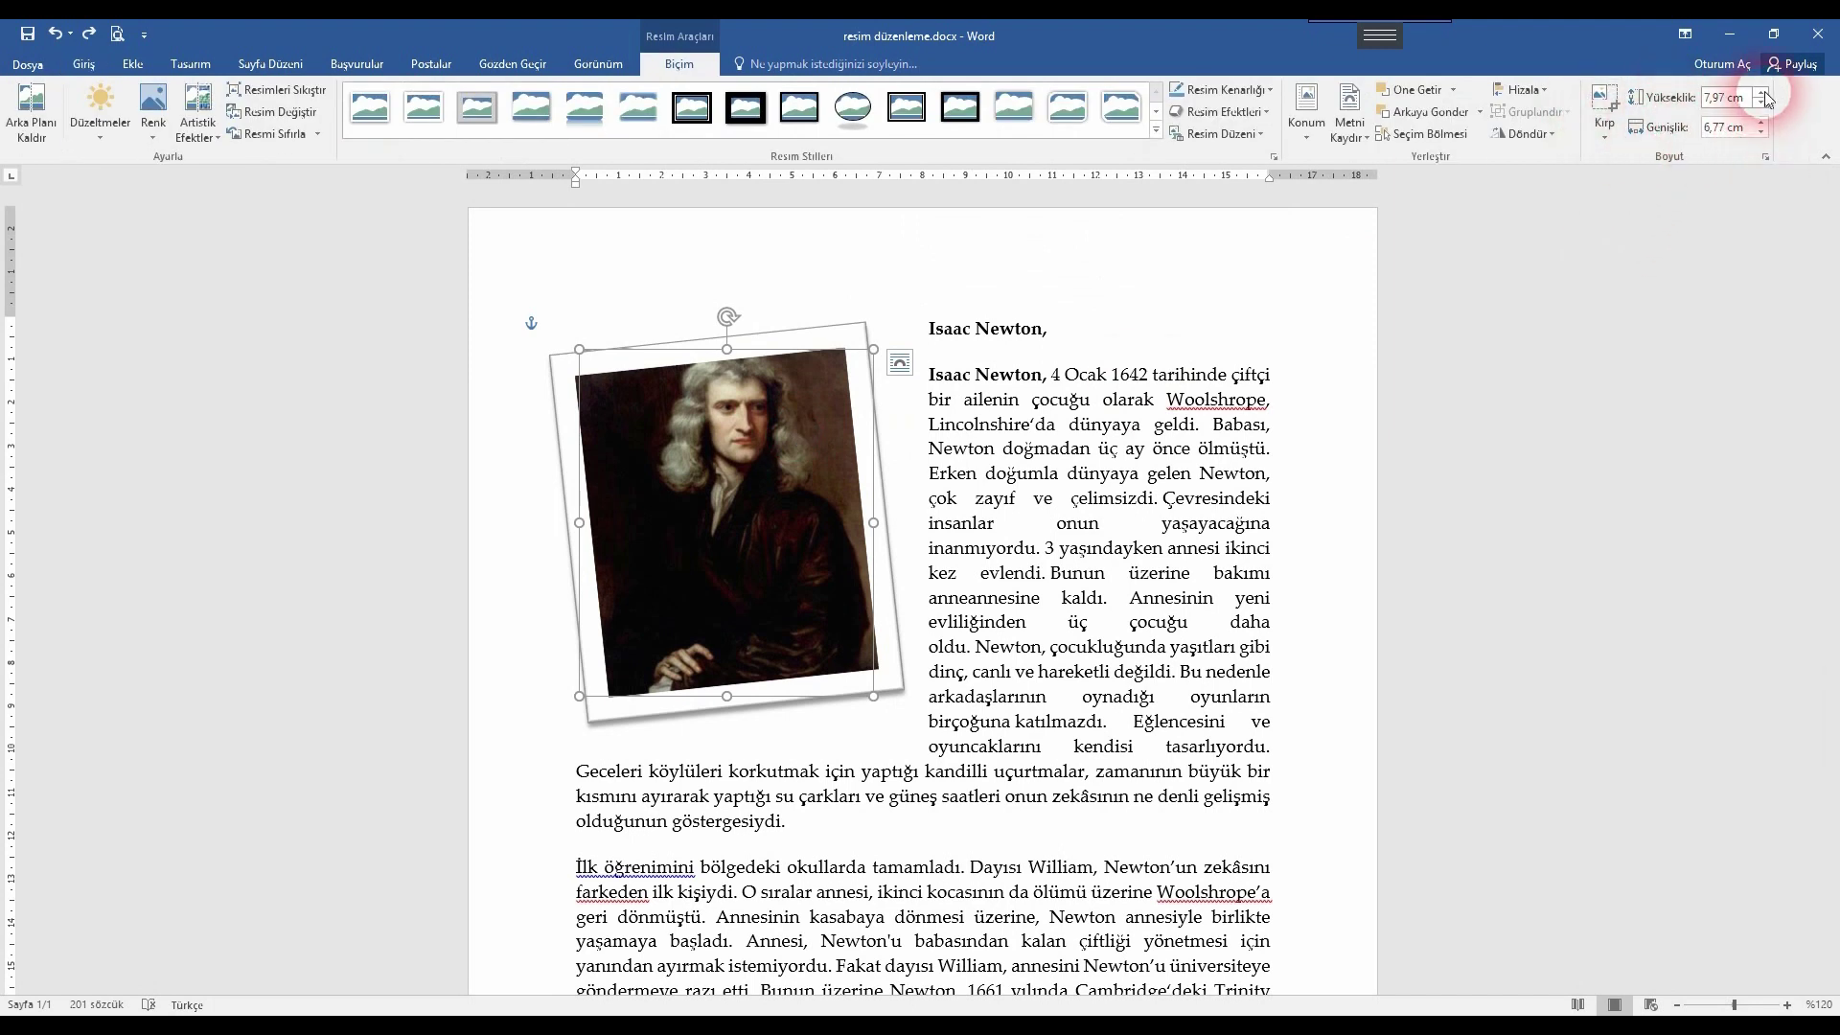
click(1764, 156)
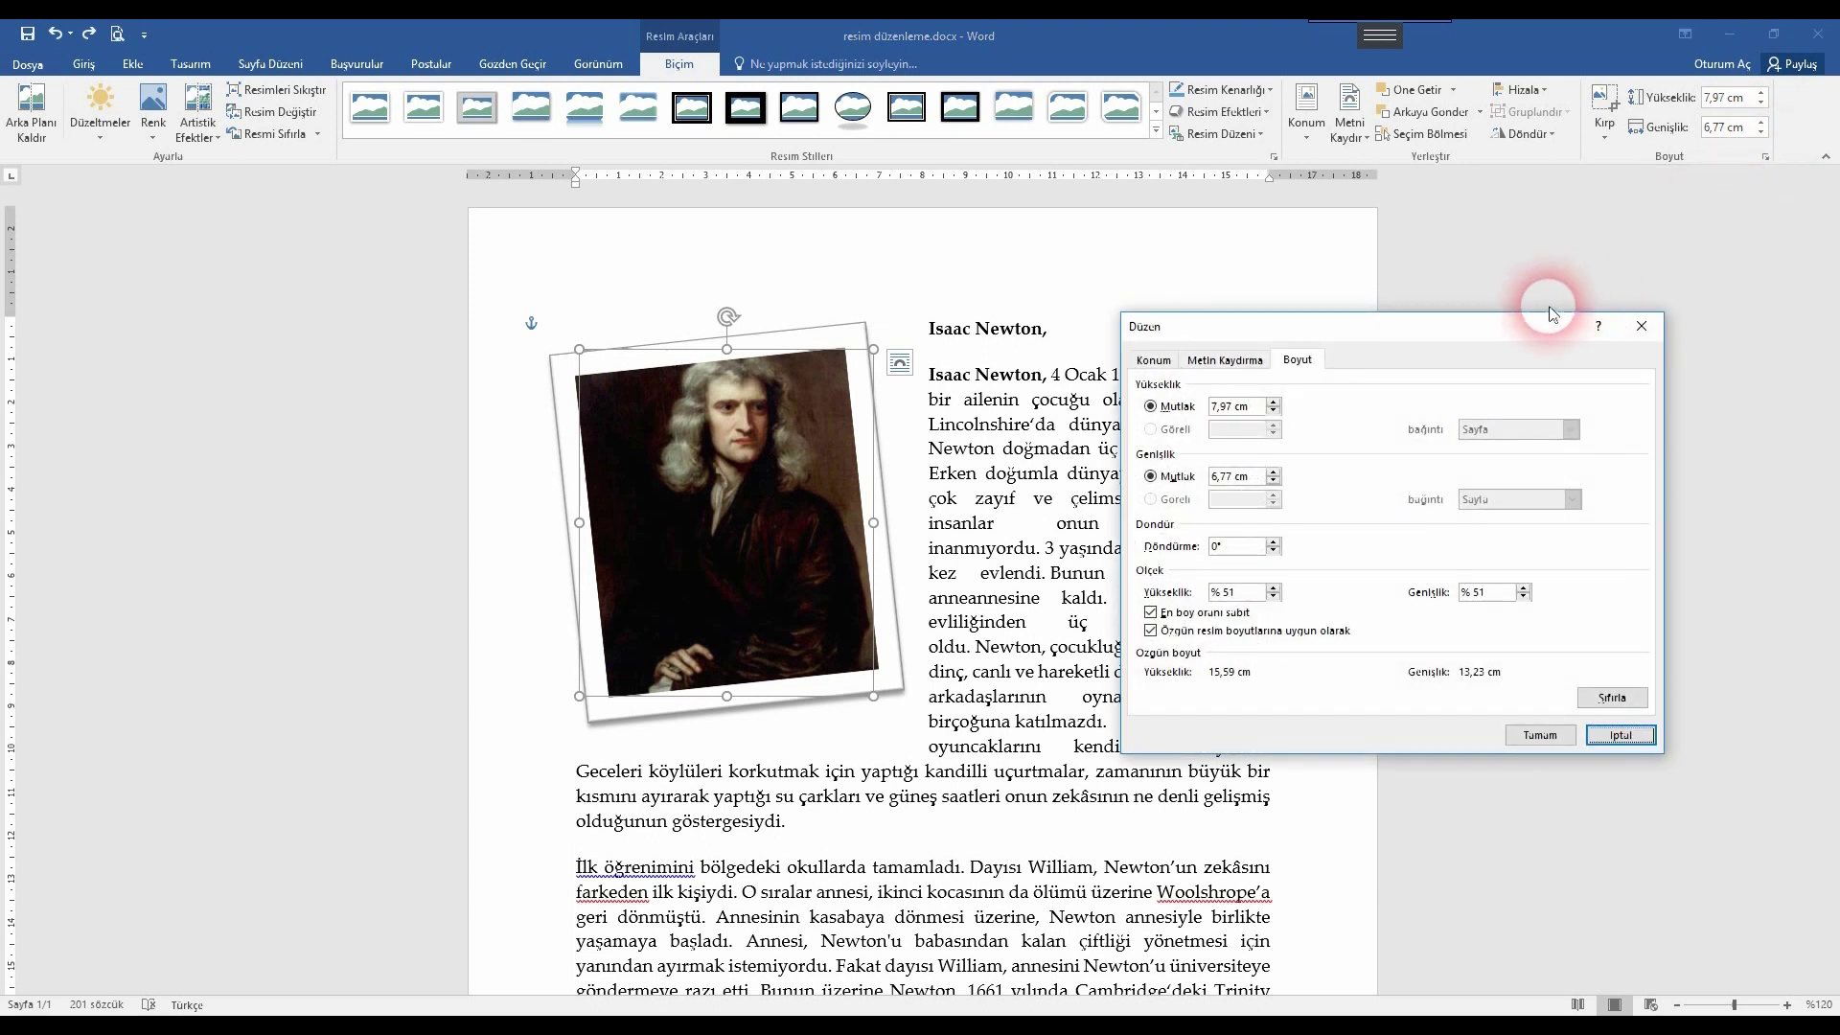
drag(1508, 327, 1322, 294)
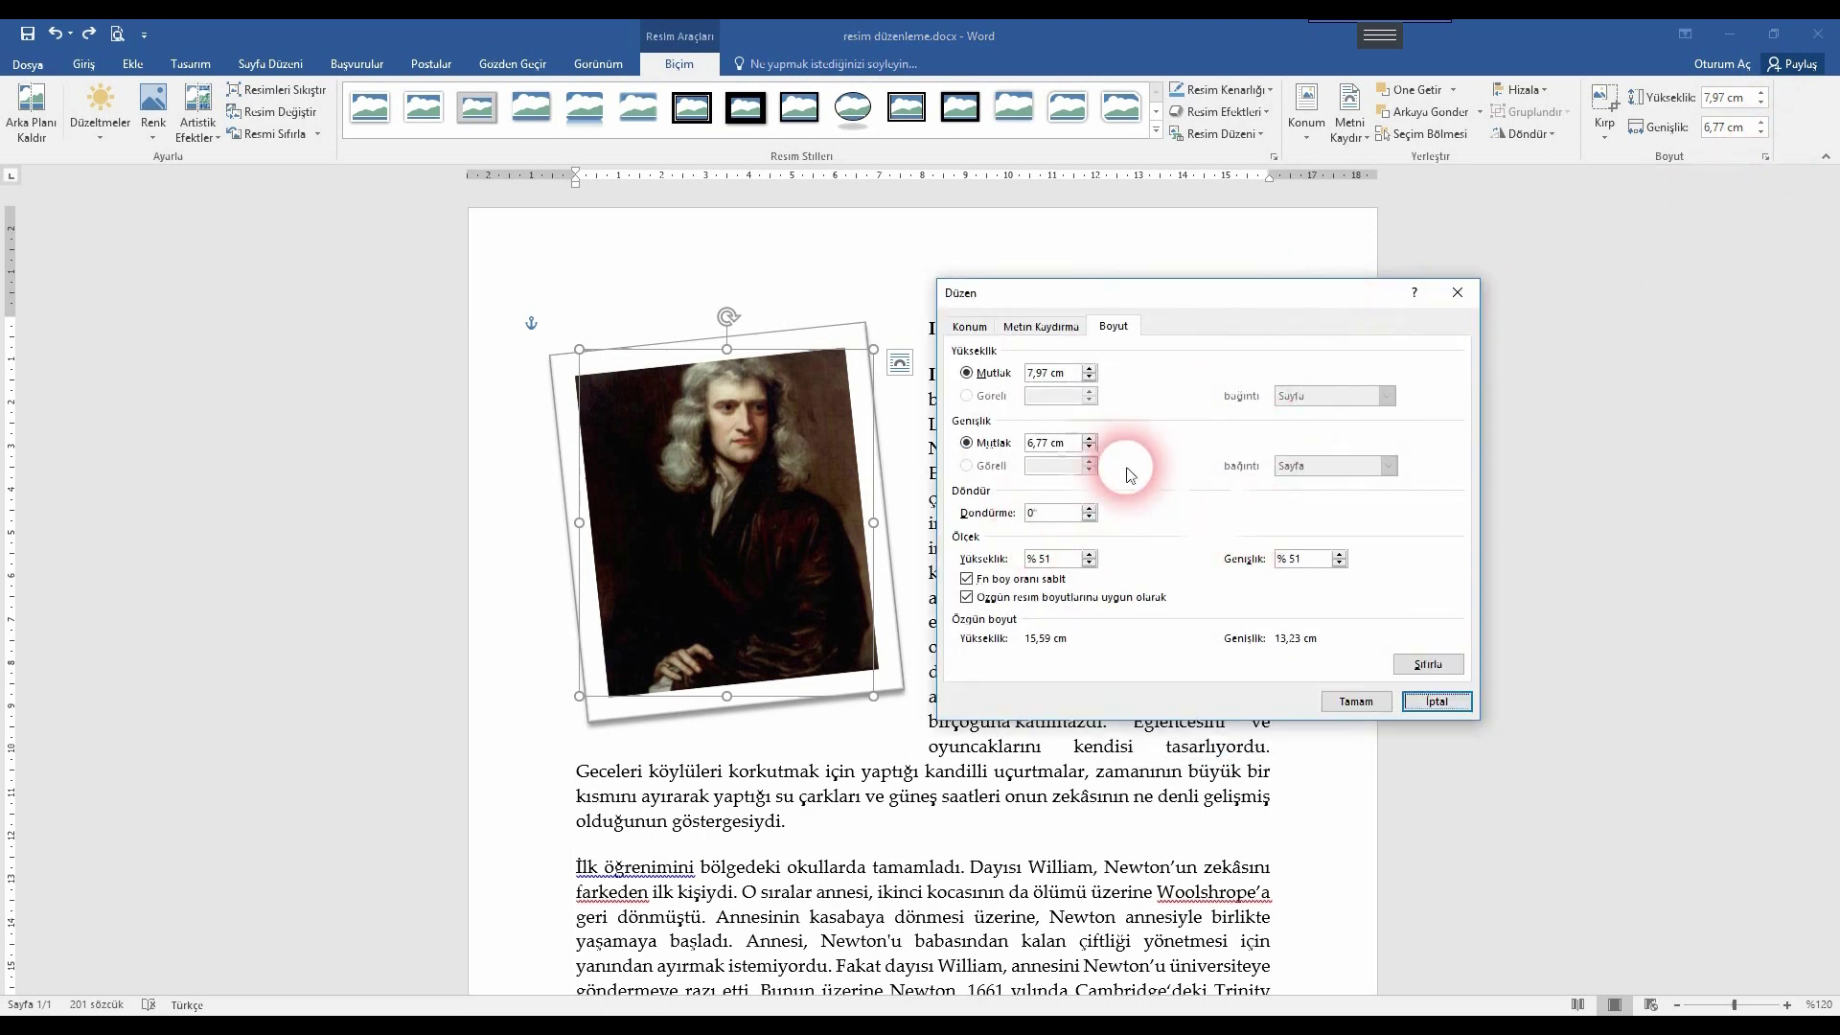
click(1039, 327)
click(969, 327)
click(1041, 327)
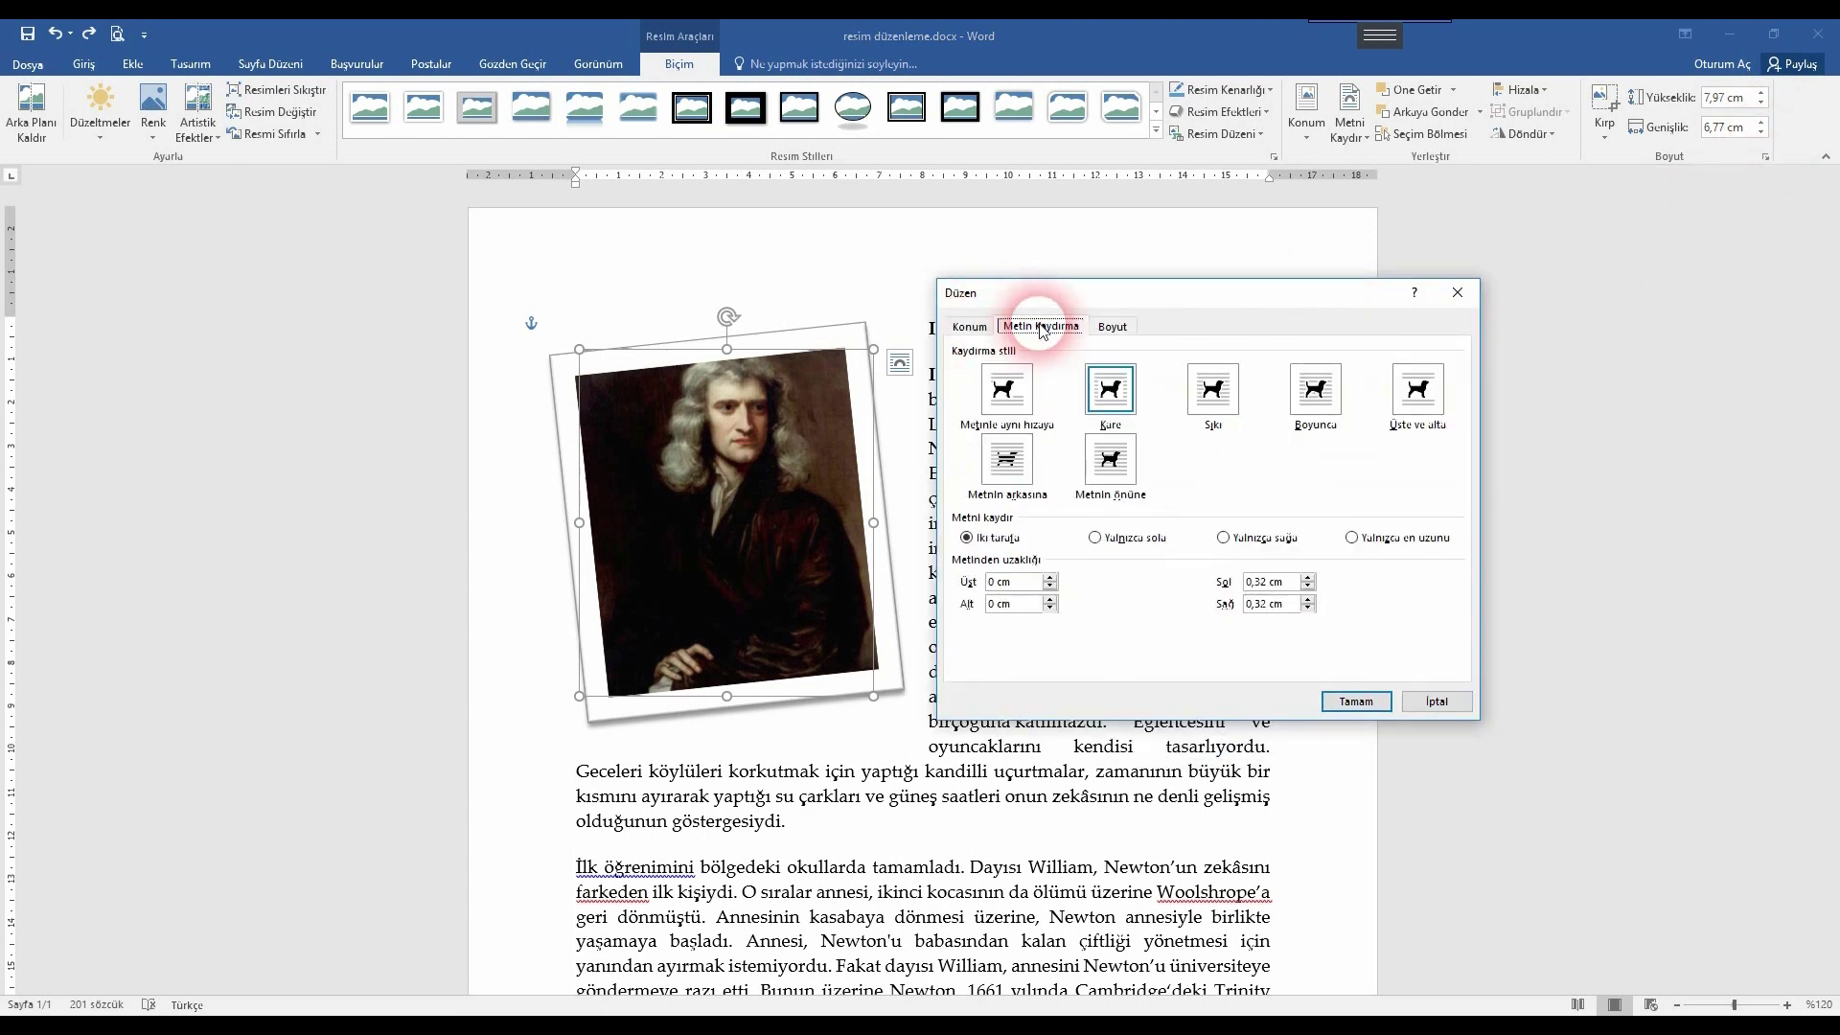
click(968, 327)
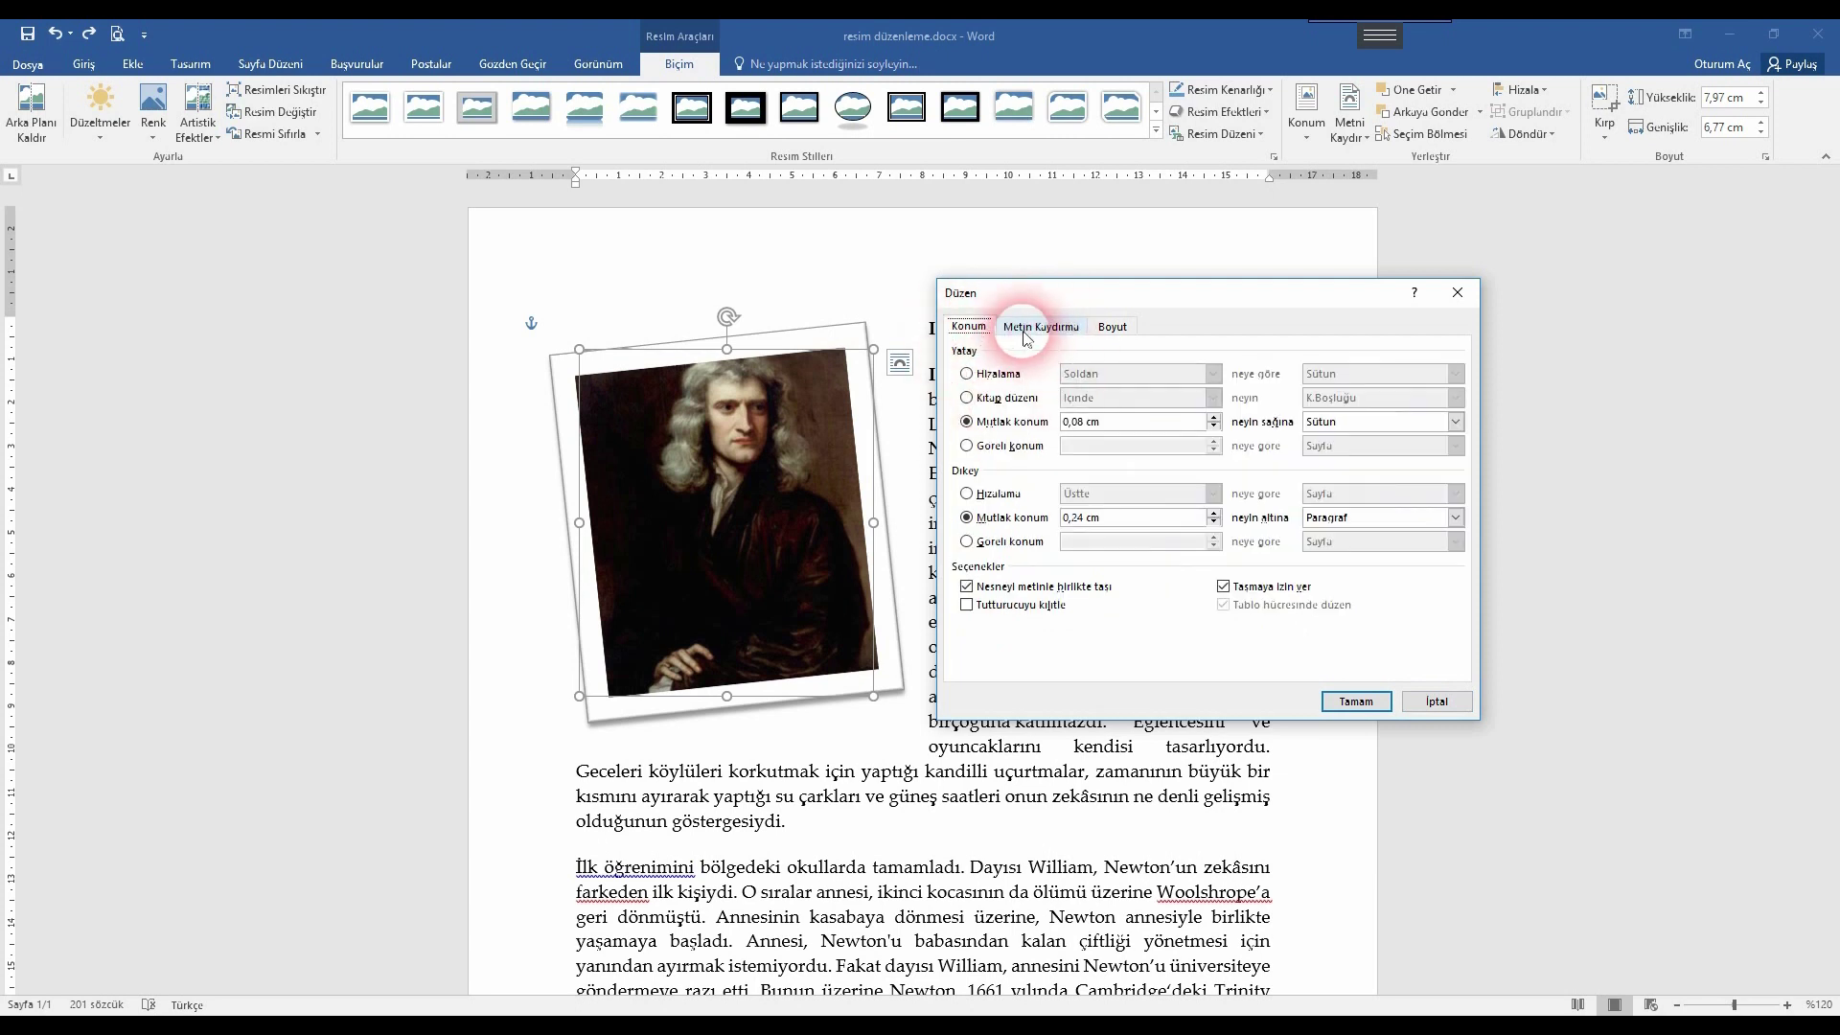
click(1112, 327)
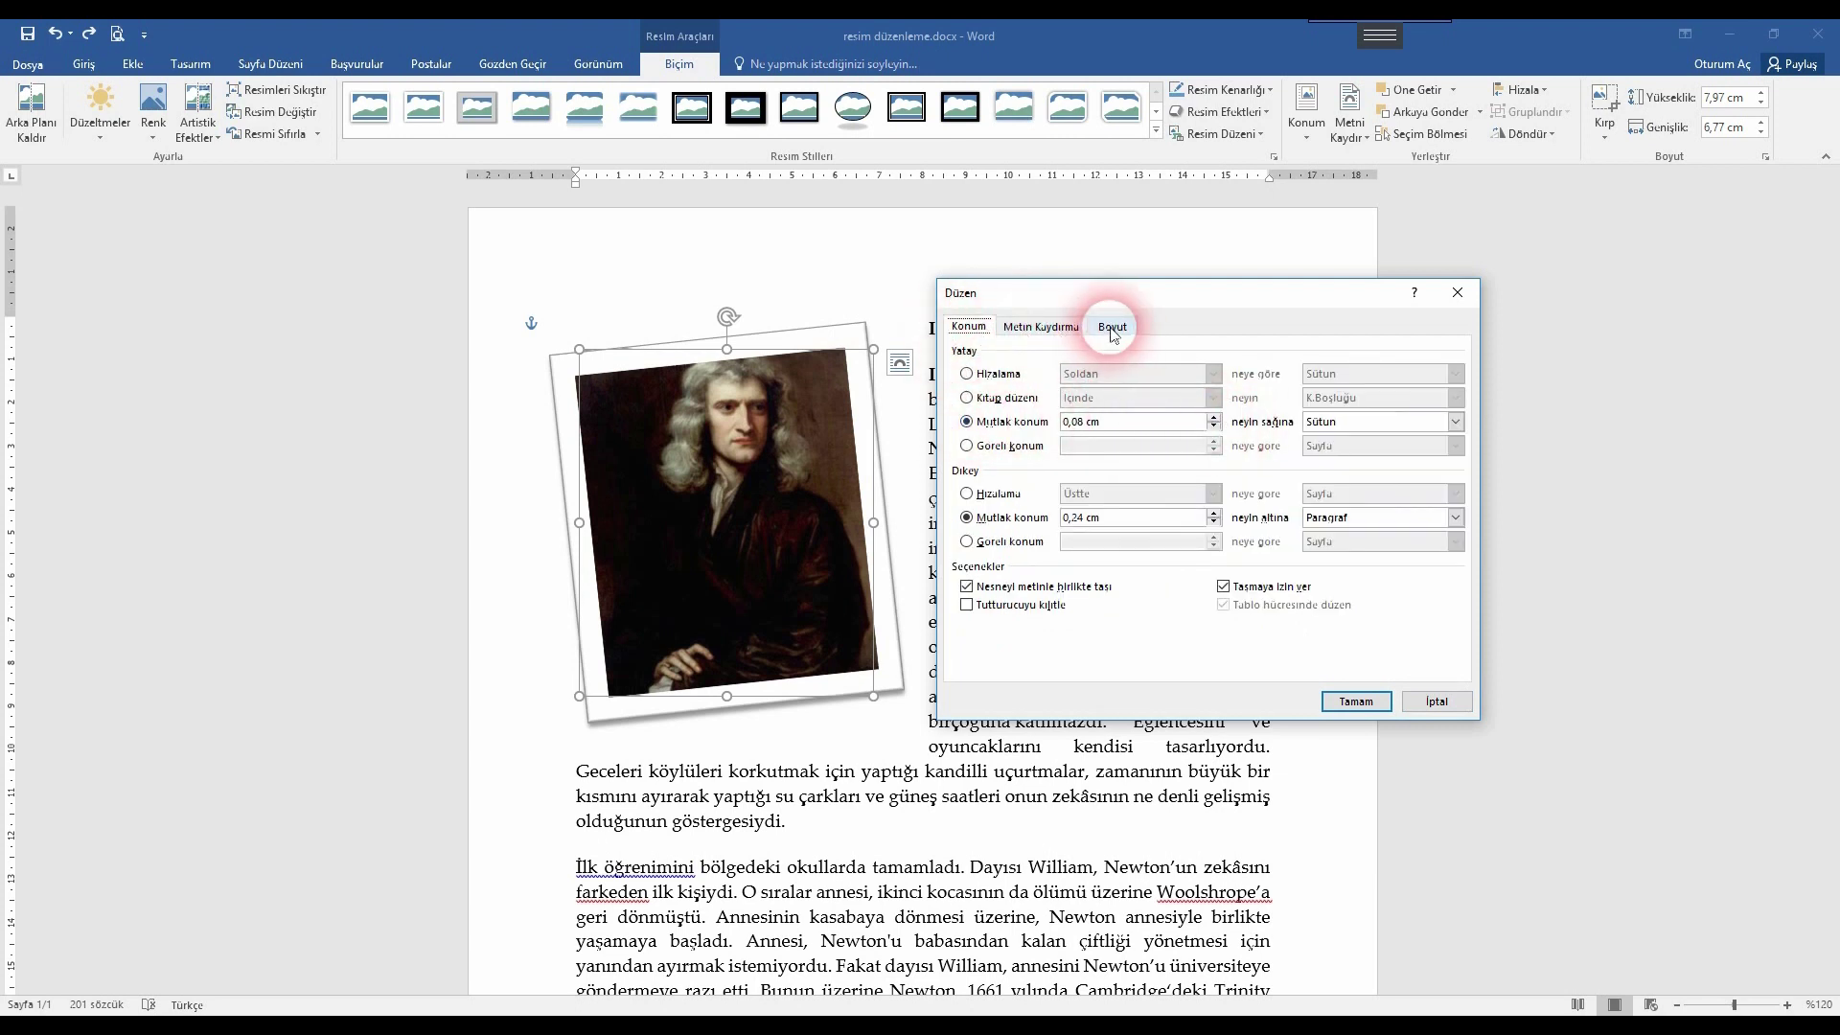
click(1456, 292)
click(1200, 399)
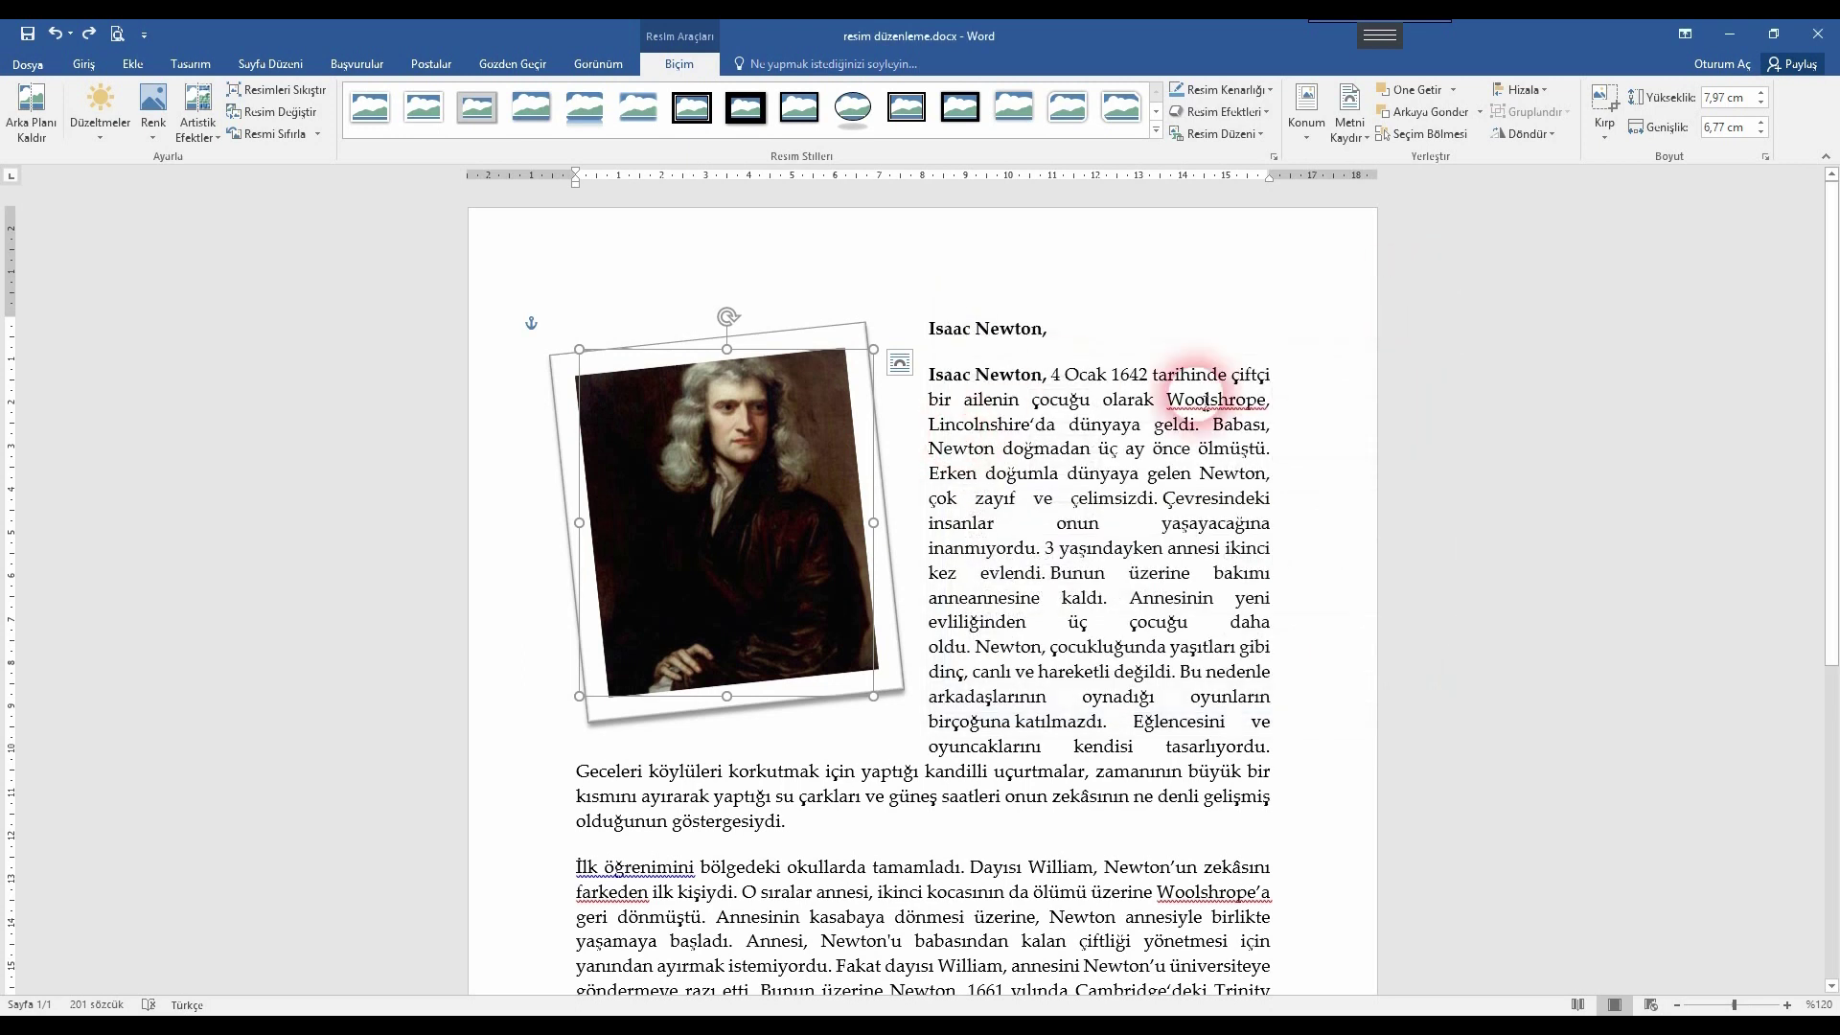
- Apply the Mozaik Kabarcıklar artistic effect to the Newton portrait
click(815, 447)
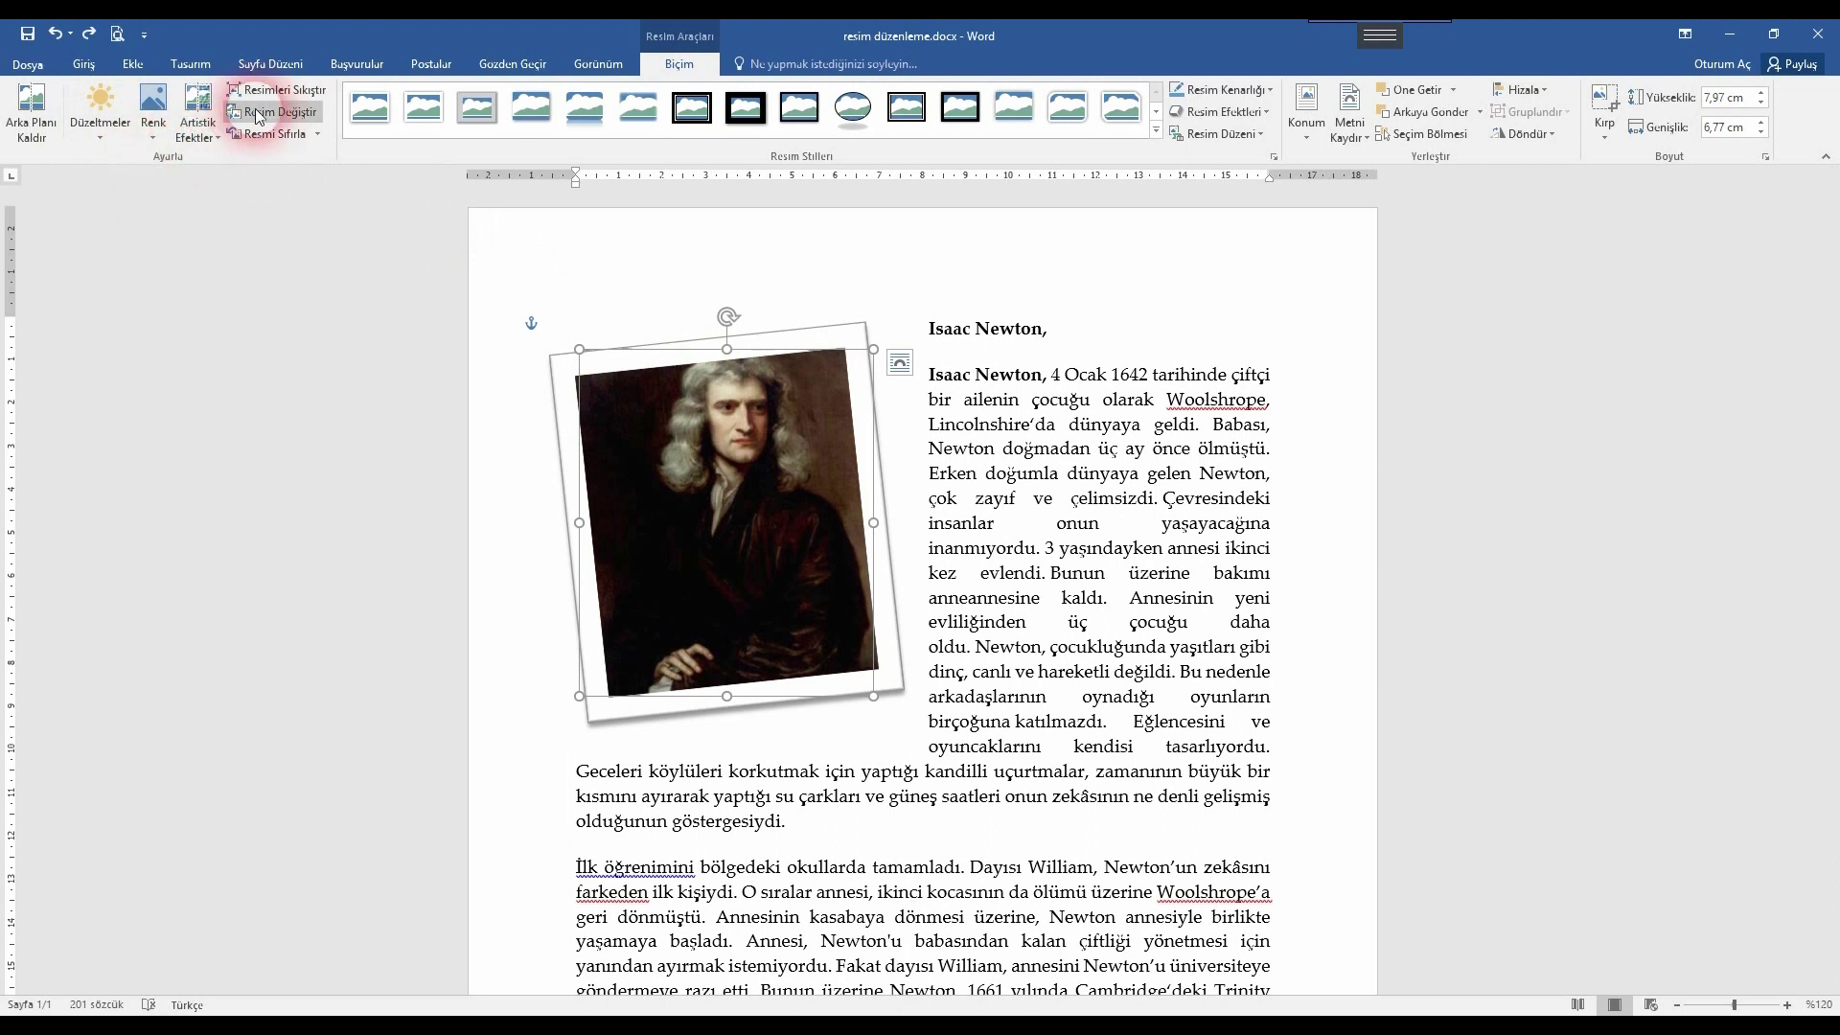
click(217, 135)
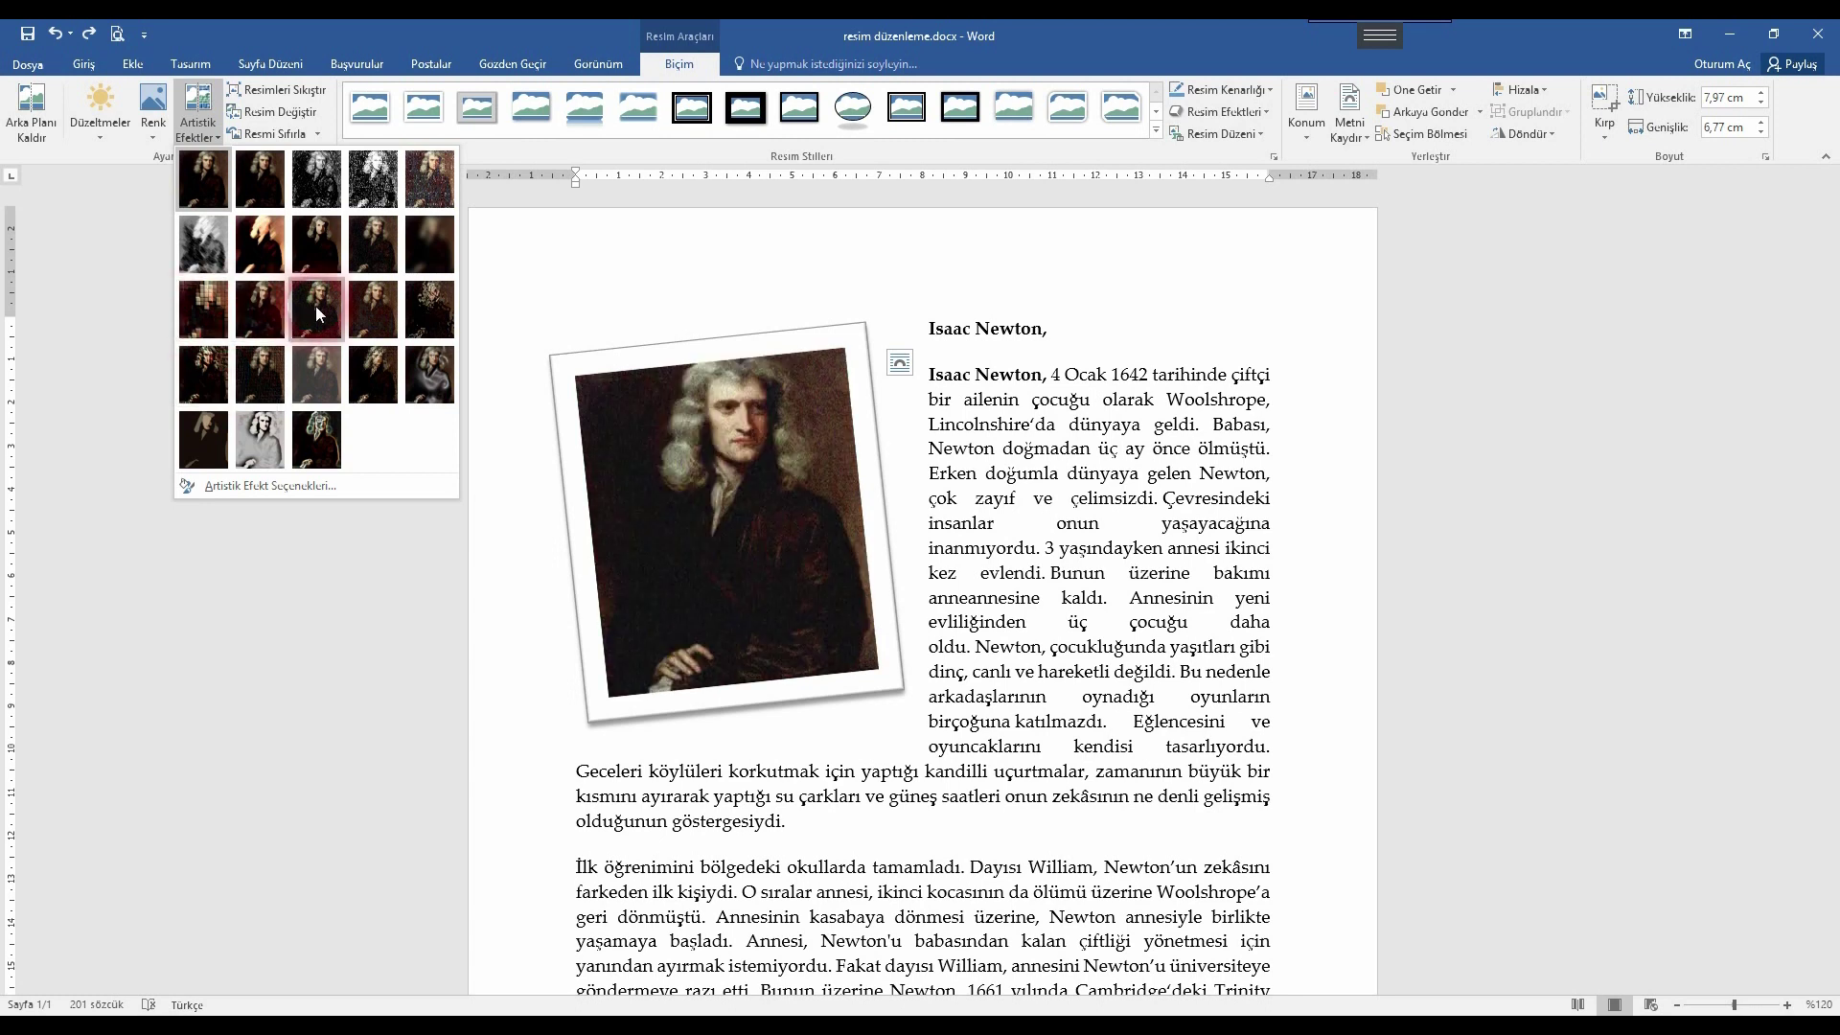
click(370, 316)
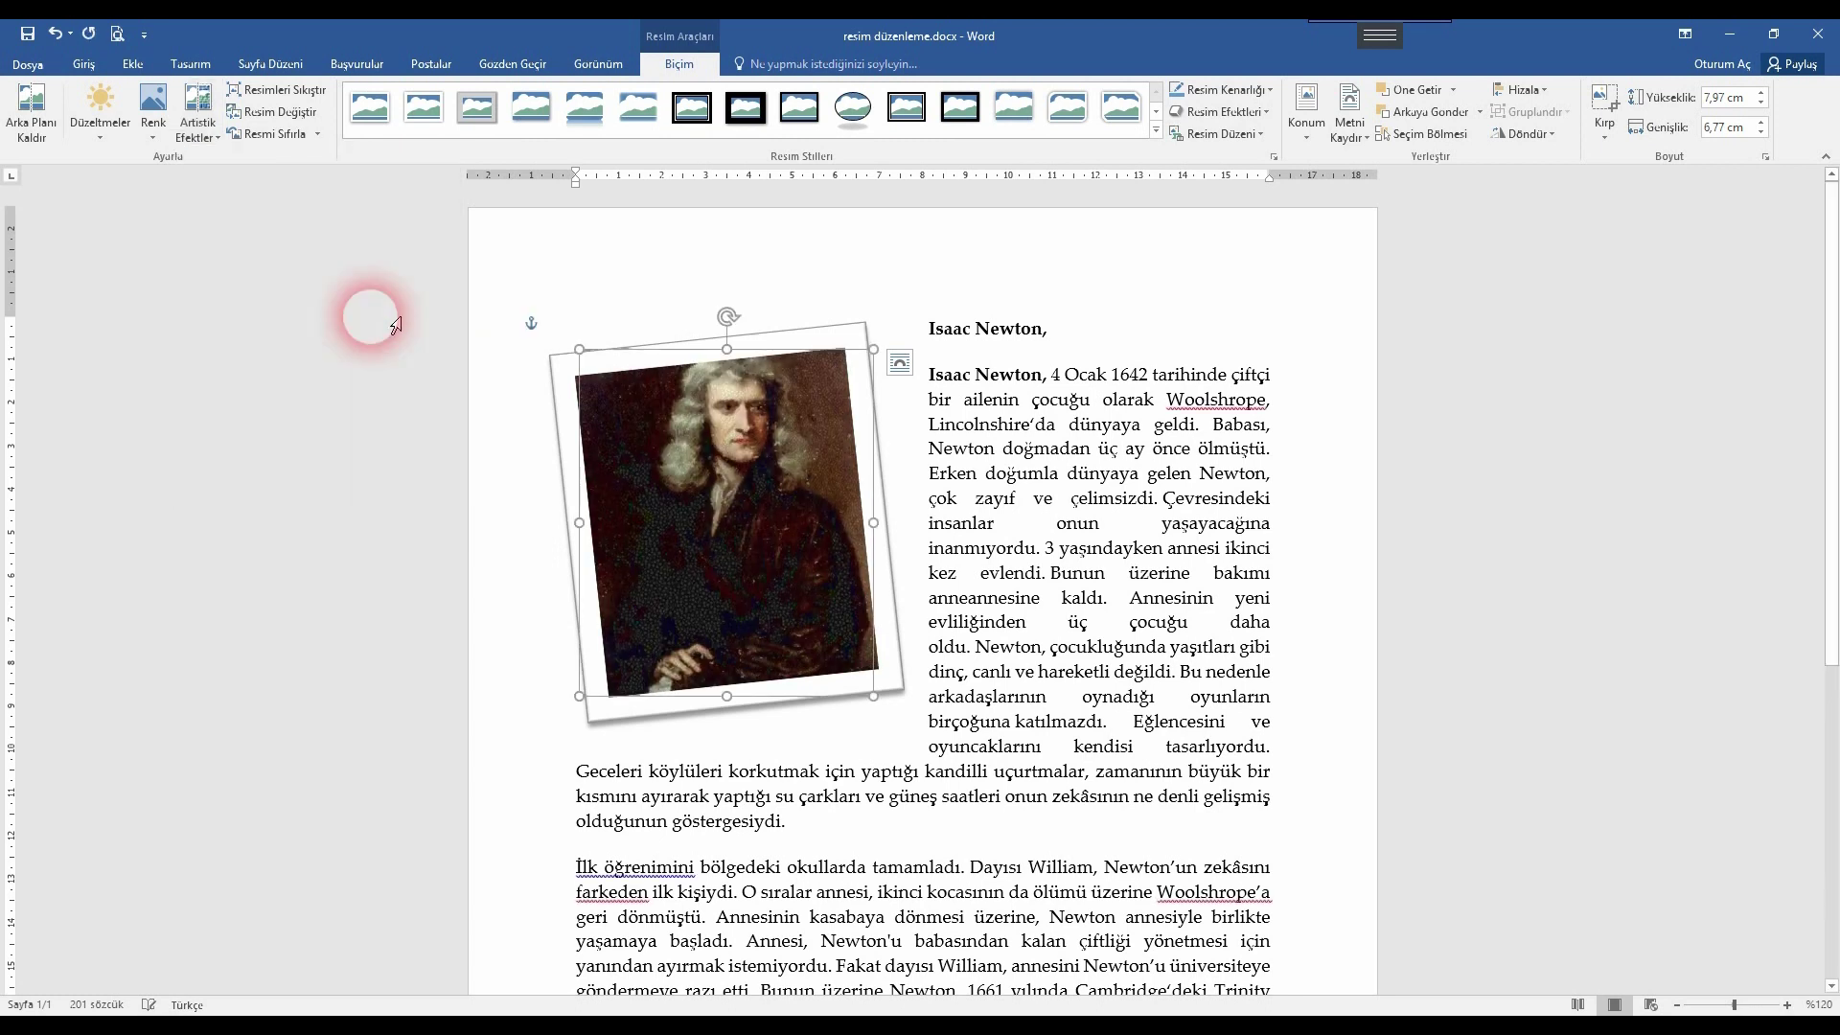
- Browse the Color and Corrections options, then expand Picture Color in the Format Picture pane and close it
click(154, 139)
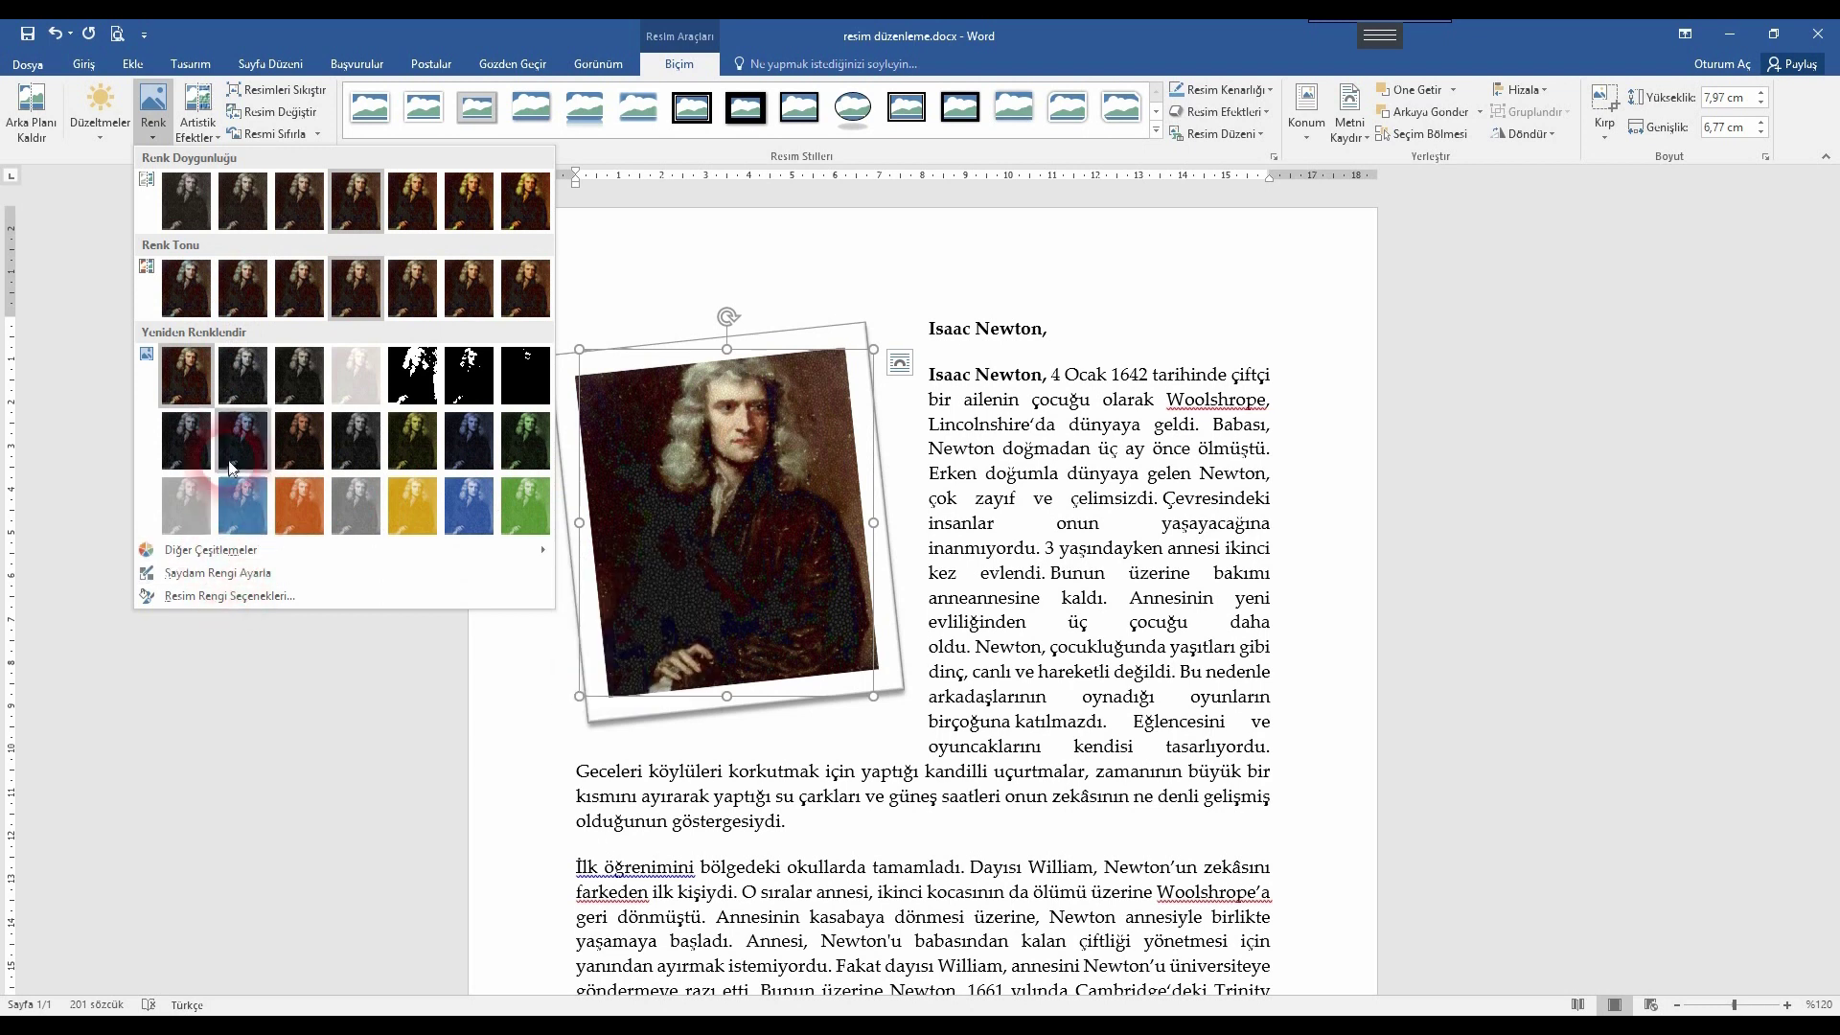
click(101, 130)
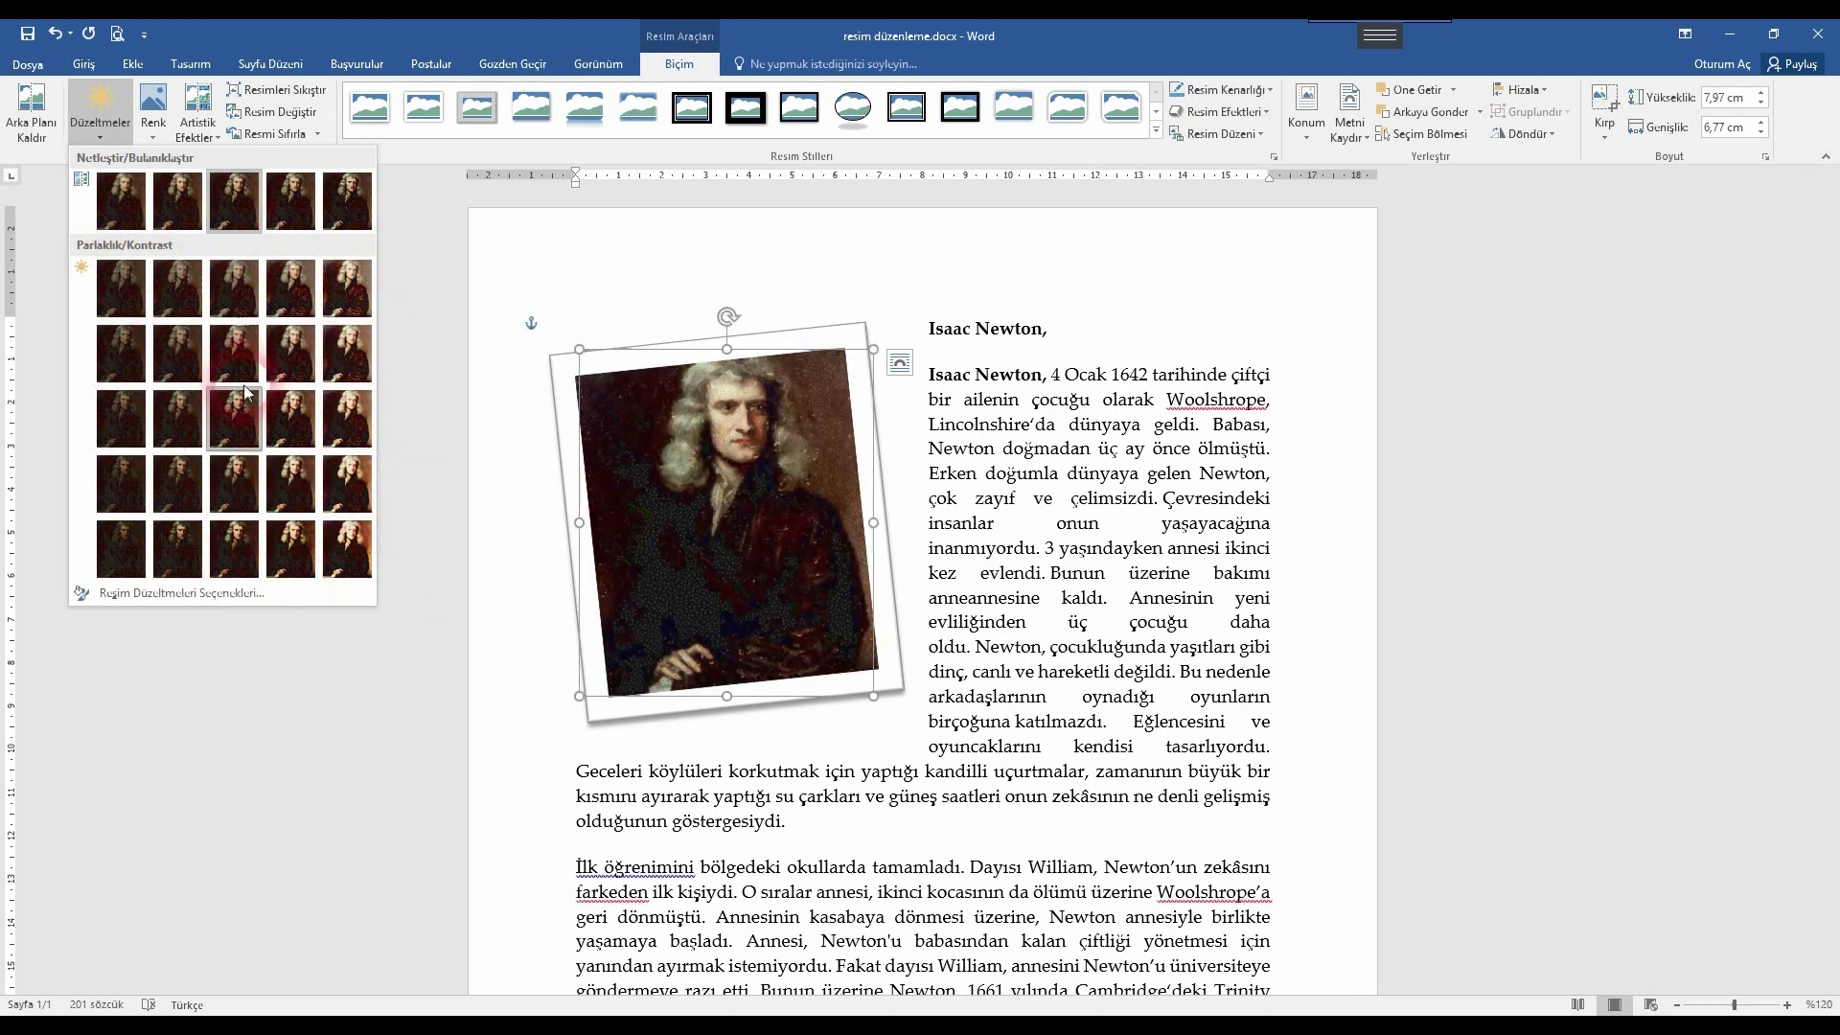
click(174, 596)
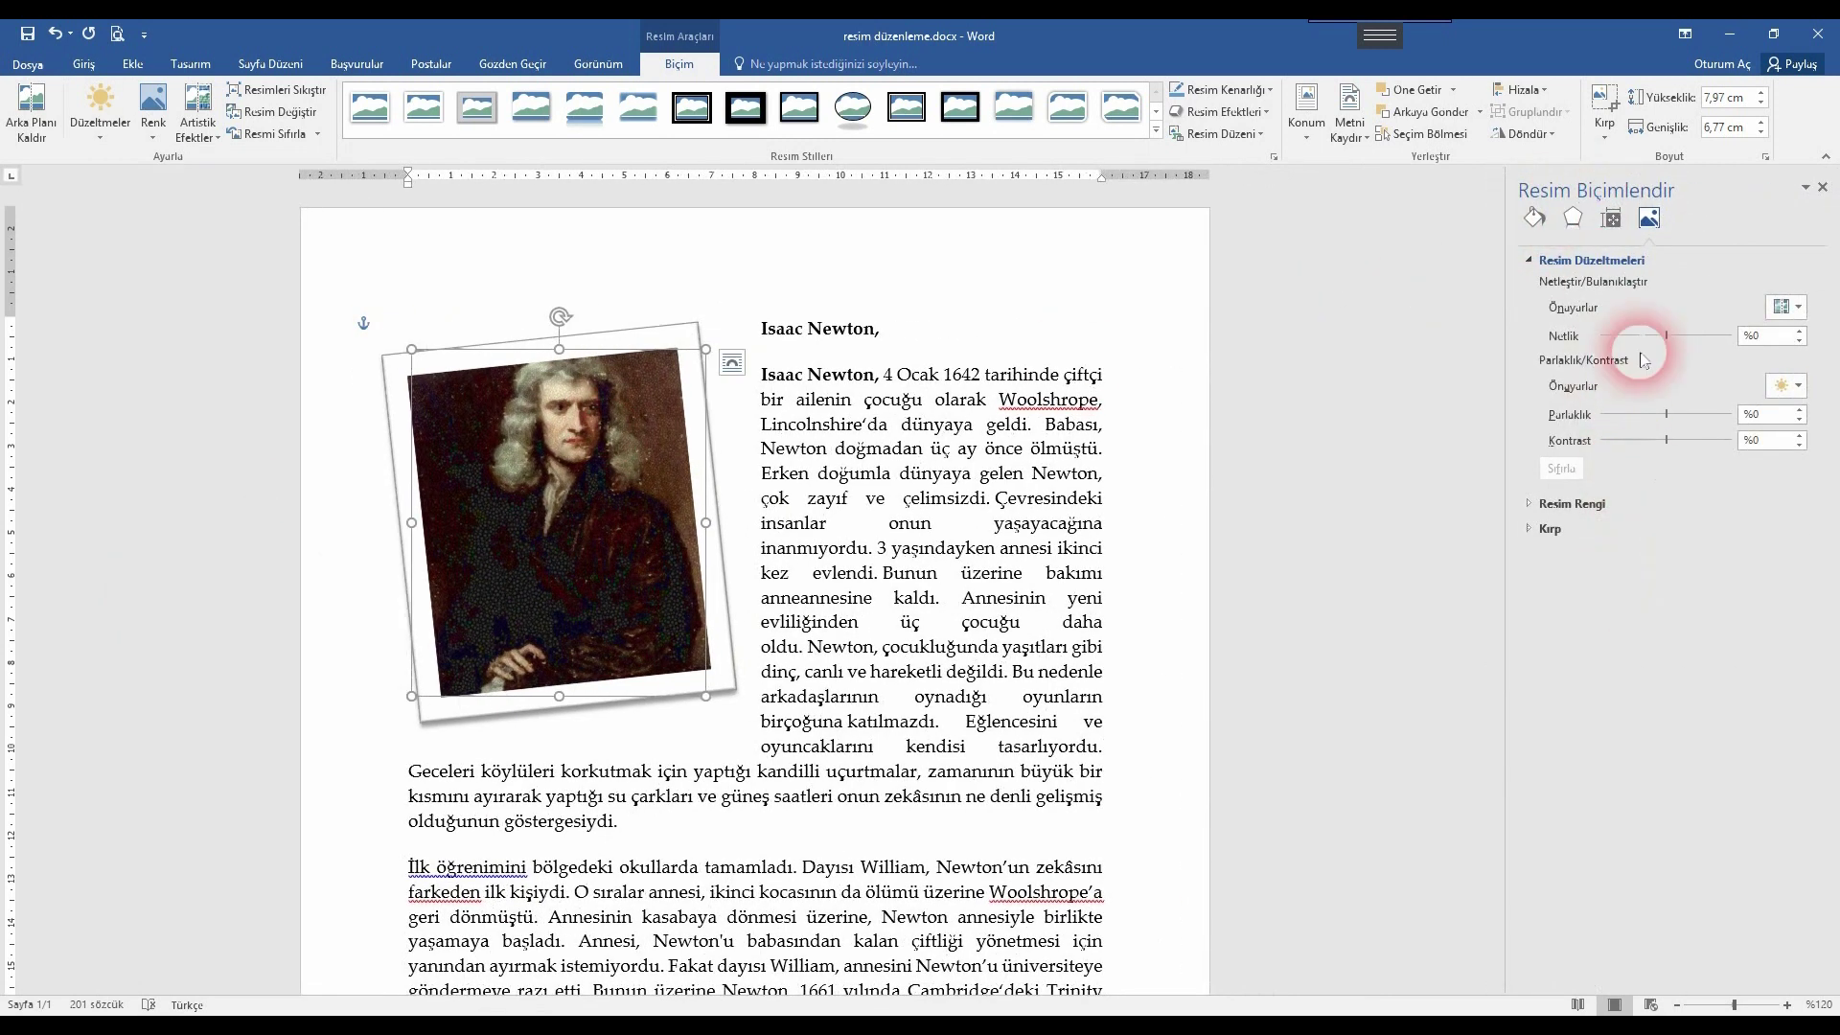
click(1533, 502)
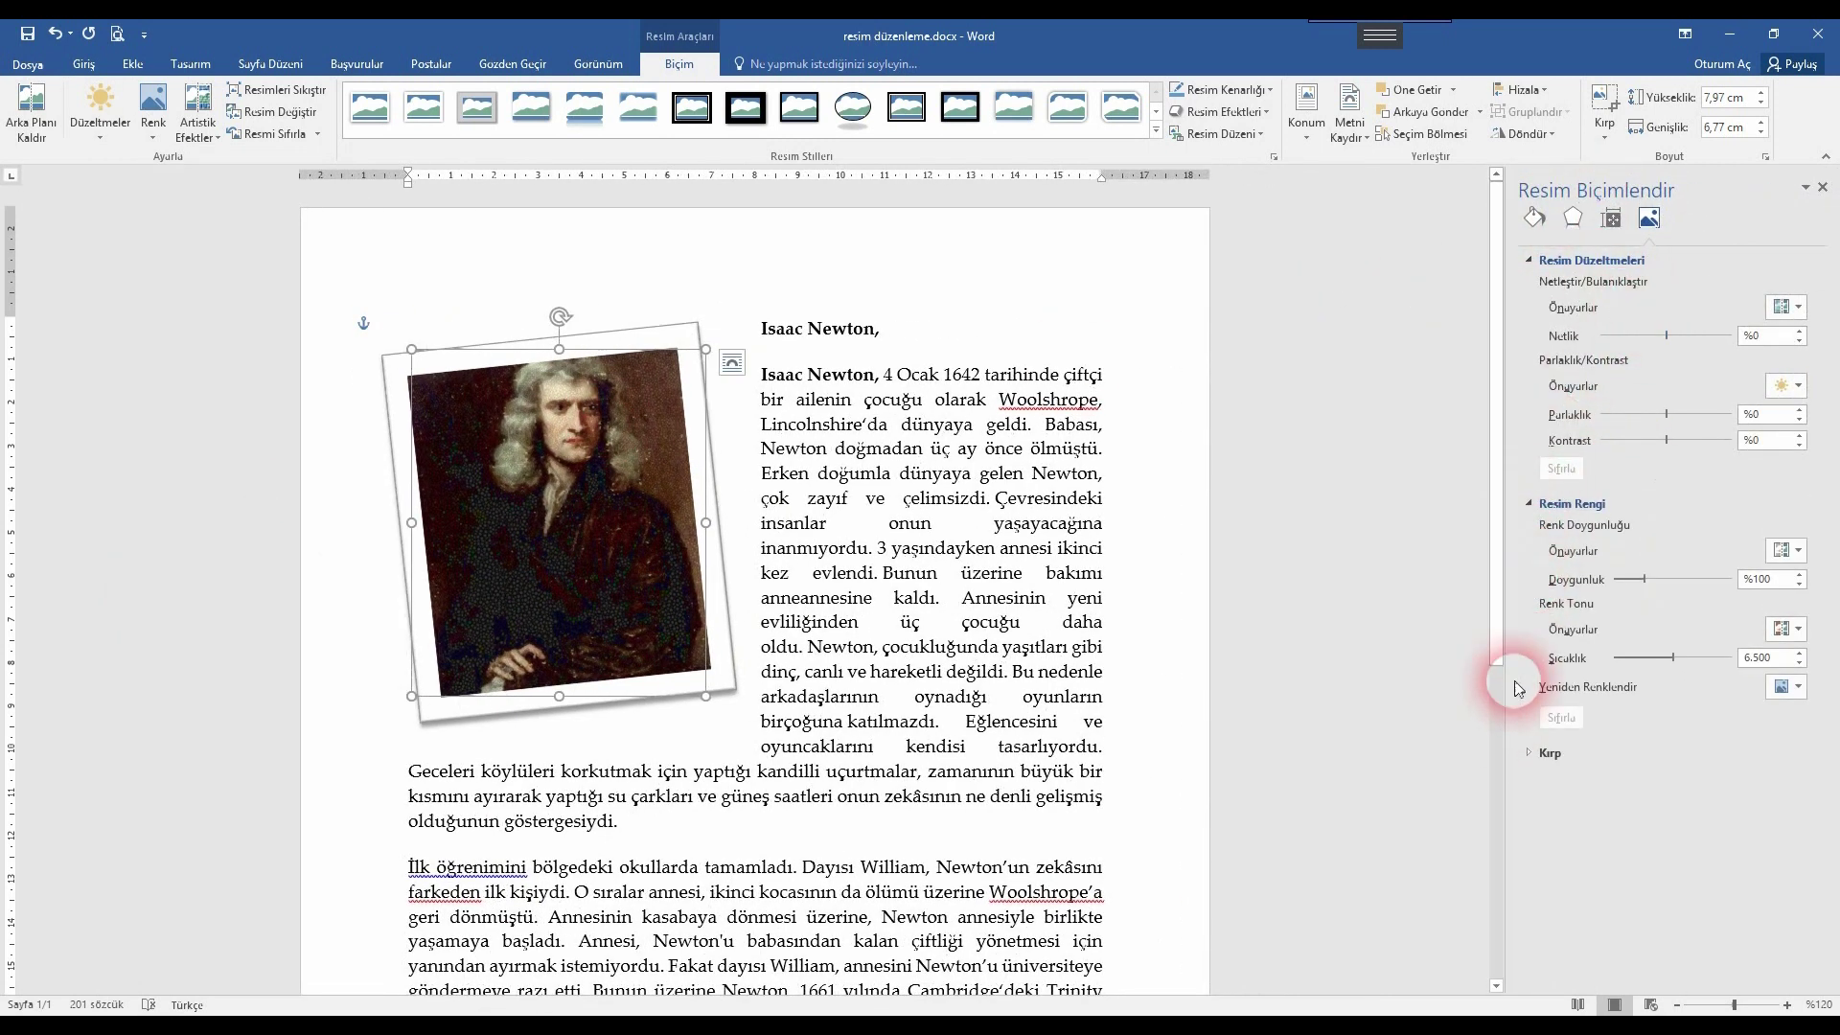
click(1822, 187)
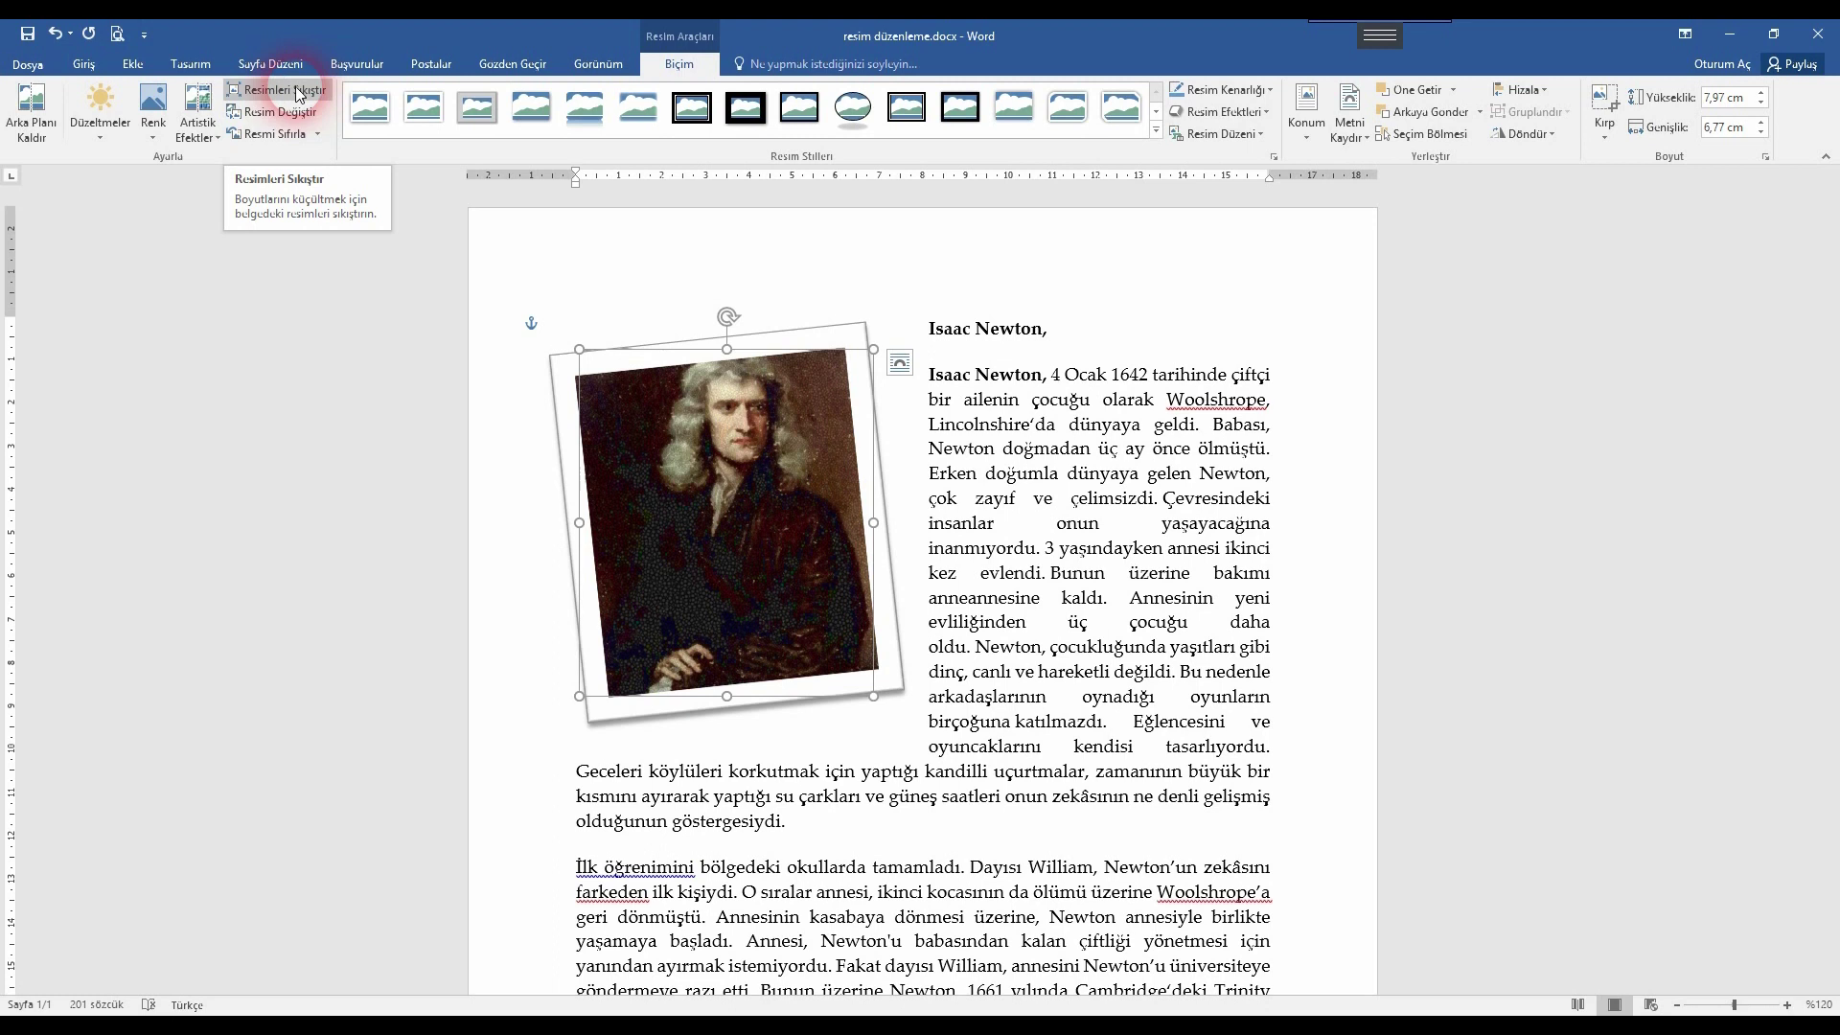
- Open Compress Pictures for the portrait and move the dialog to the upper left of the page
click(900, 431)
click(728, 429)
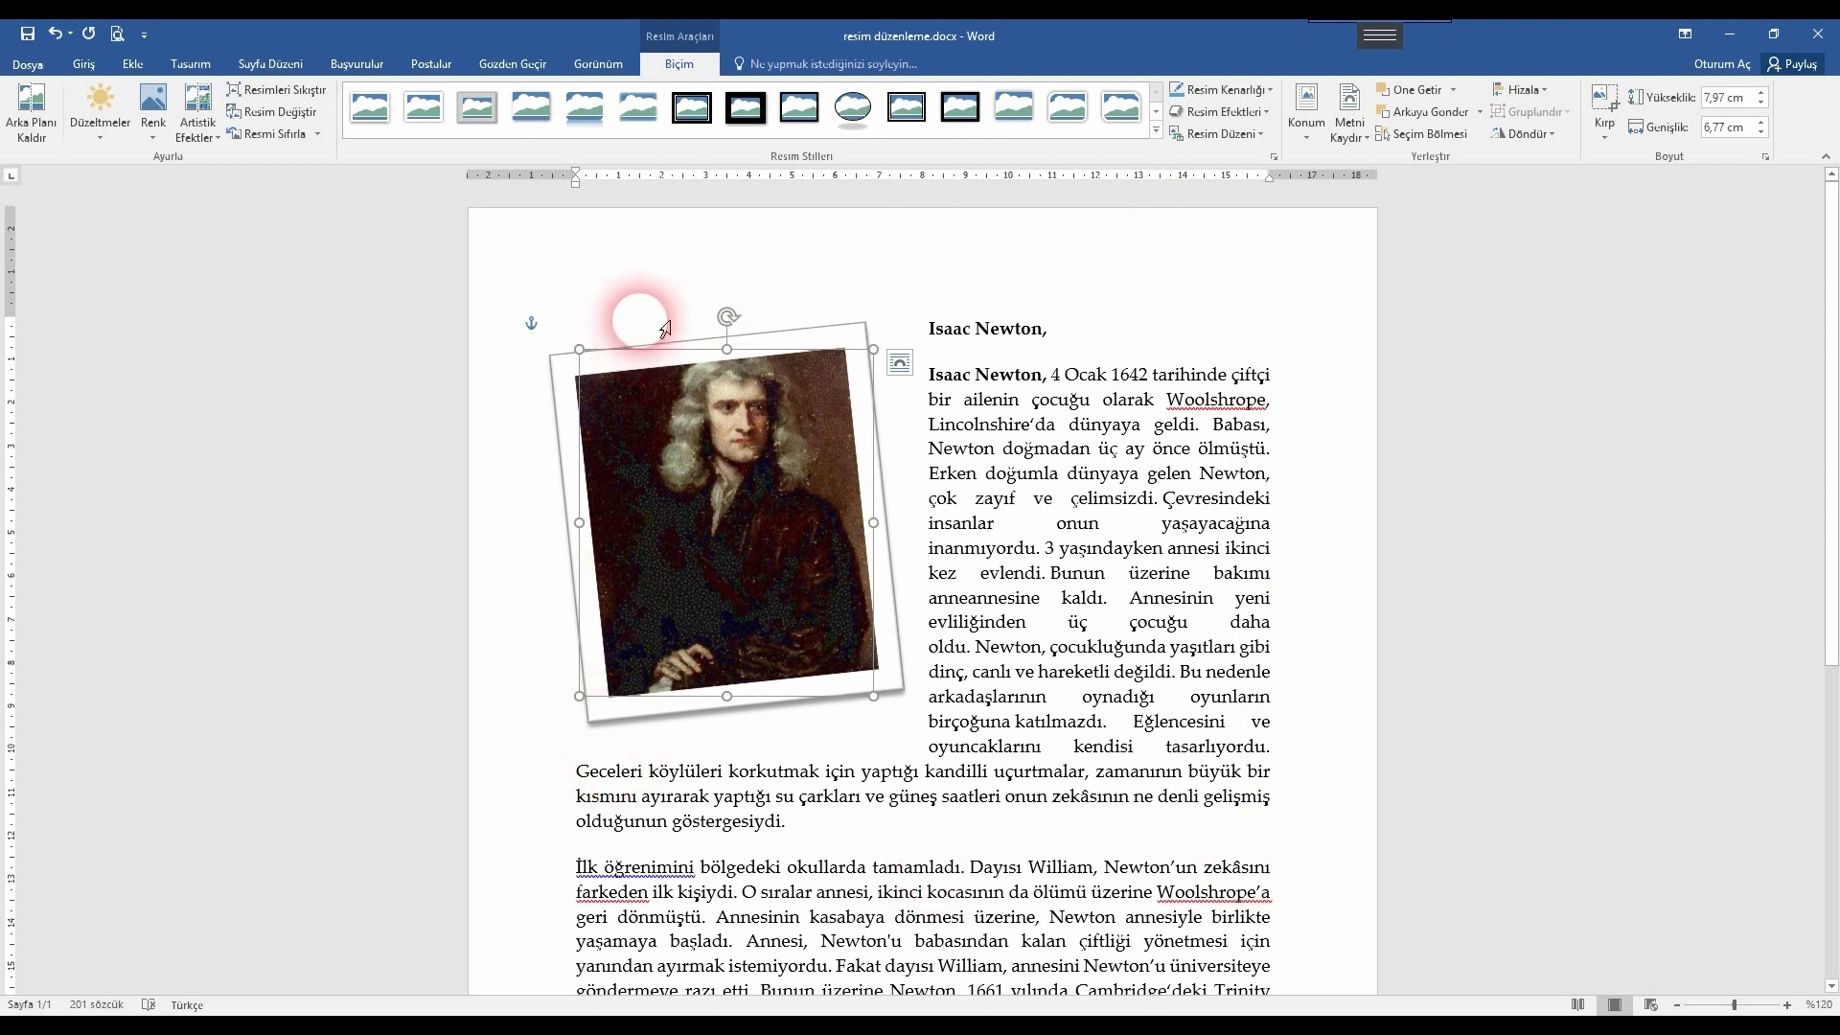
click(273, 90)
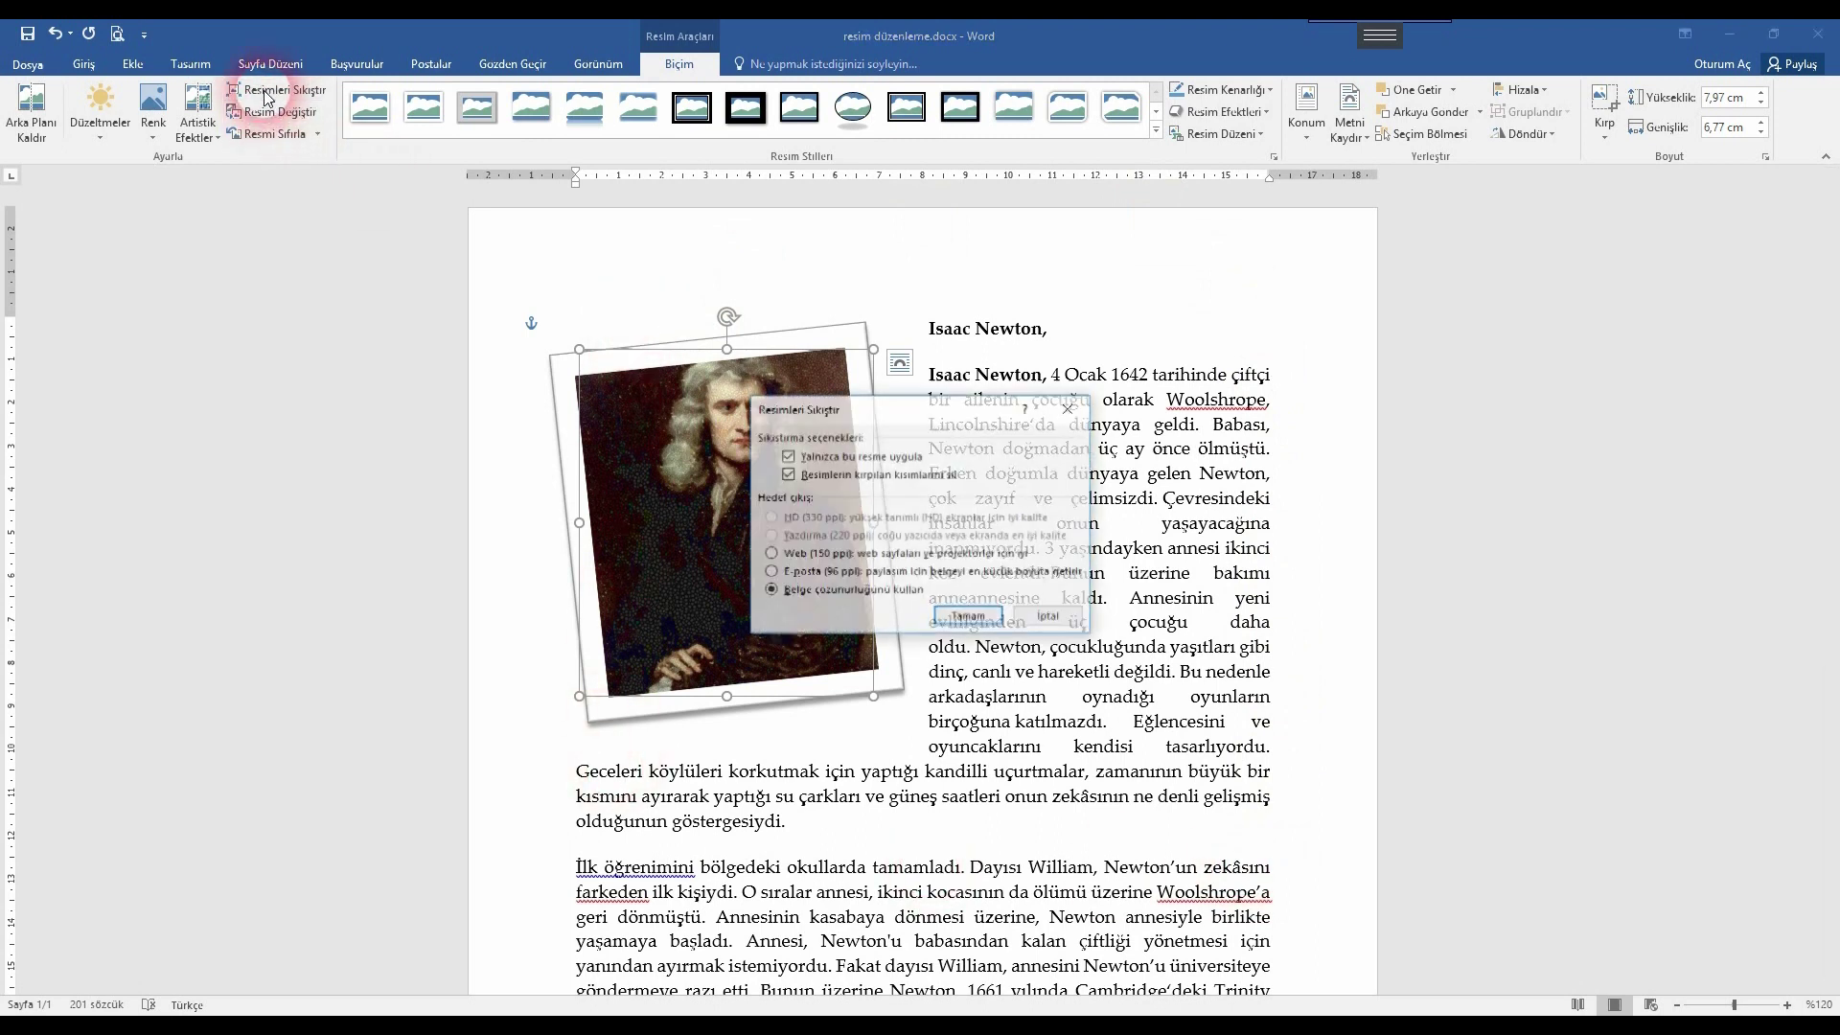
drag(906, 406, 362, 276)
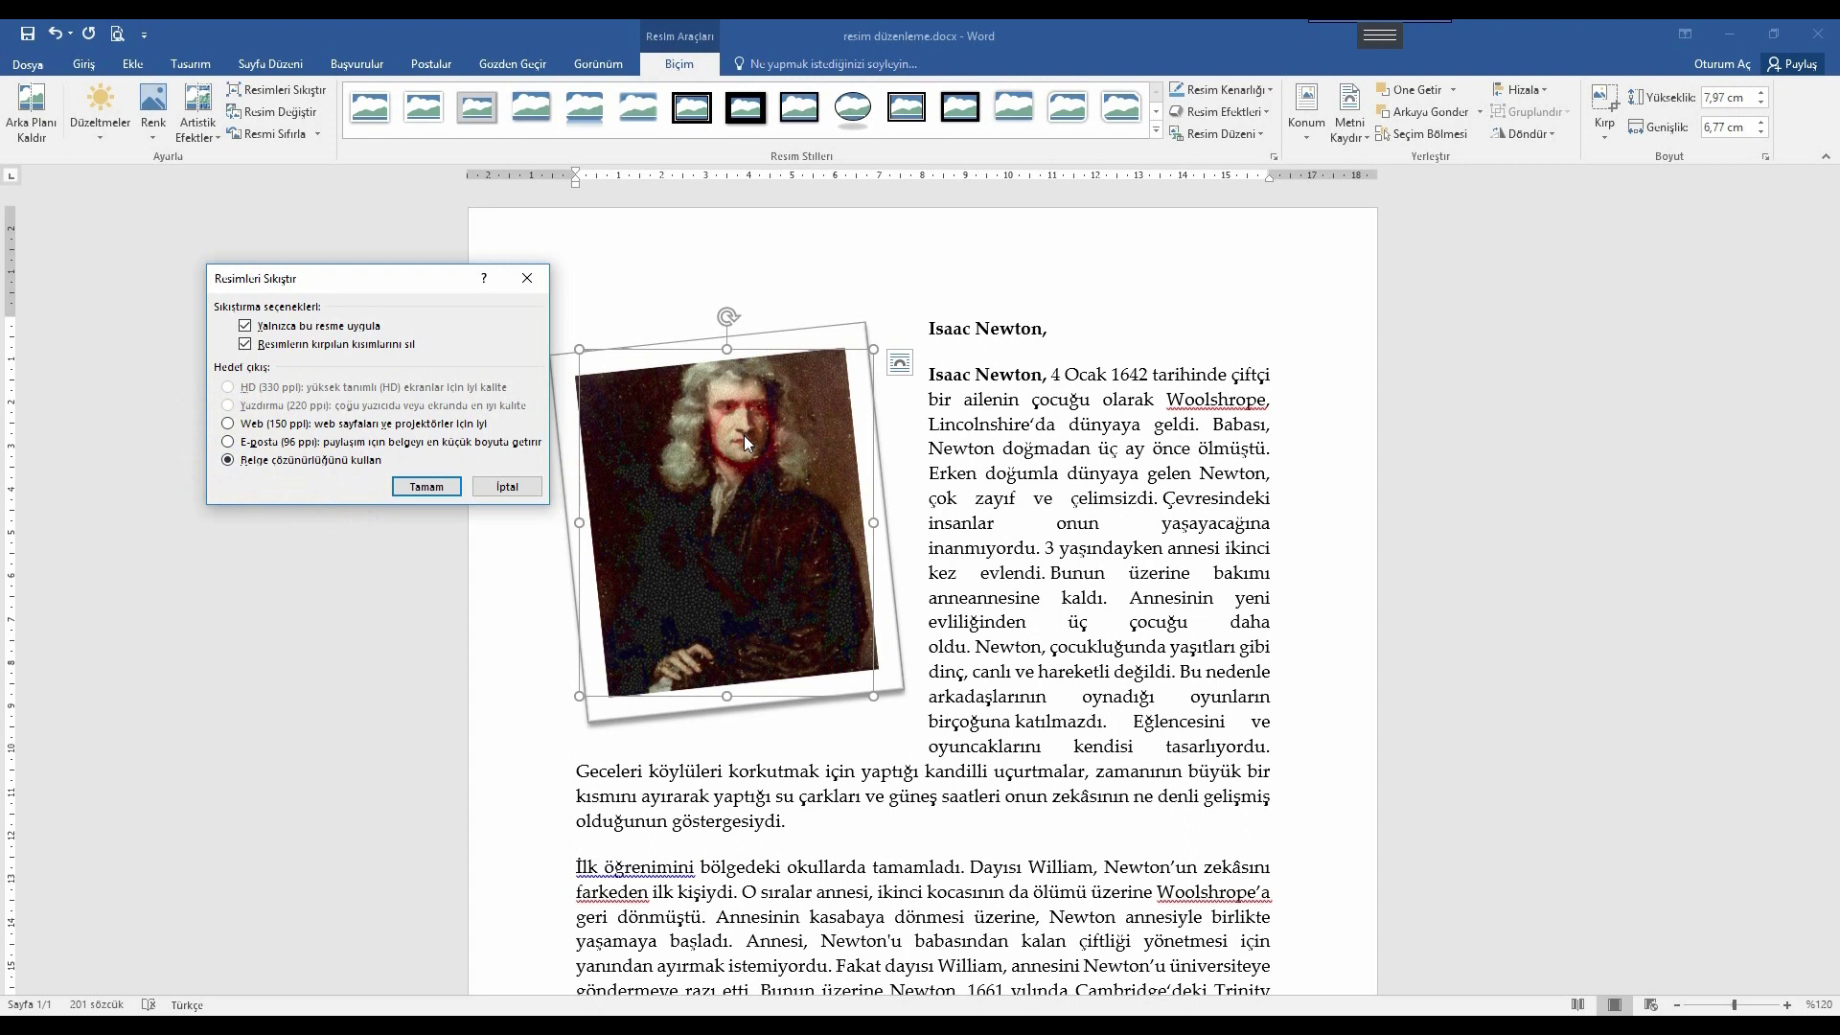
click(524, 280)
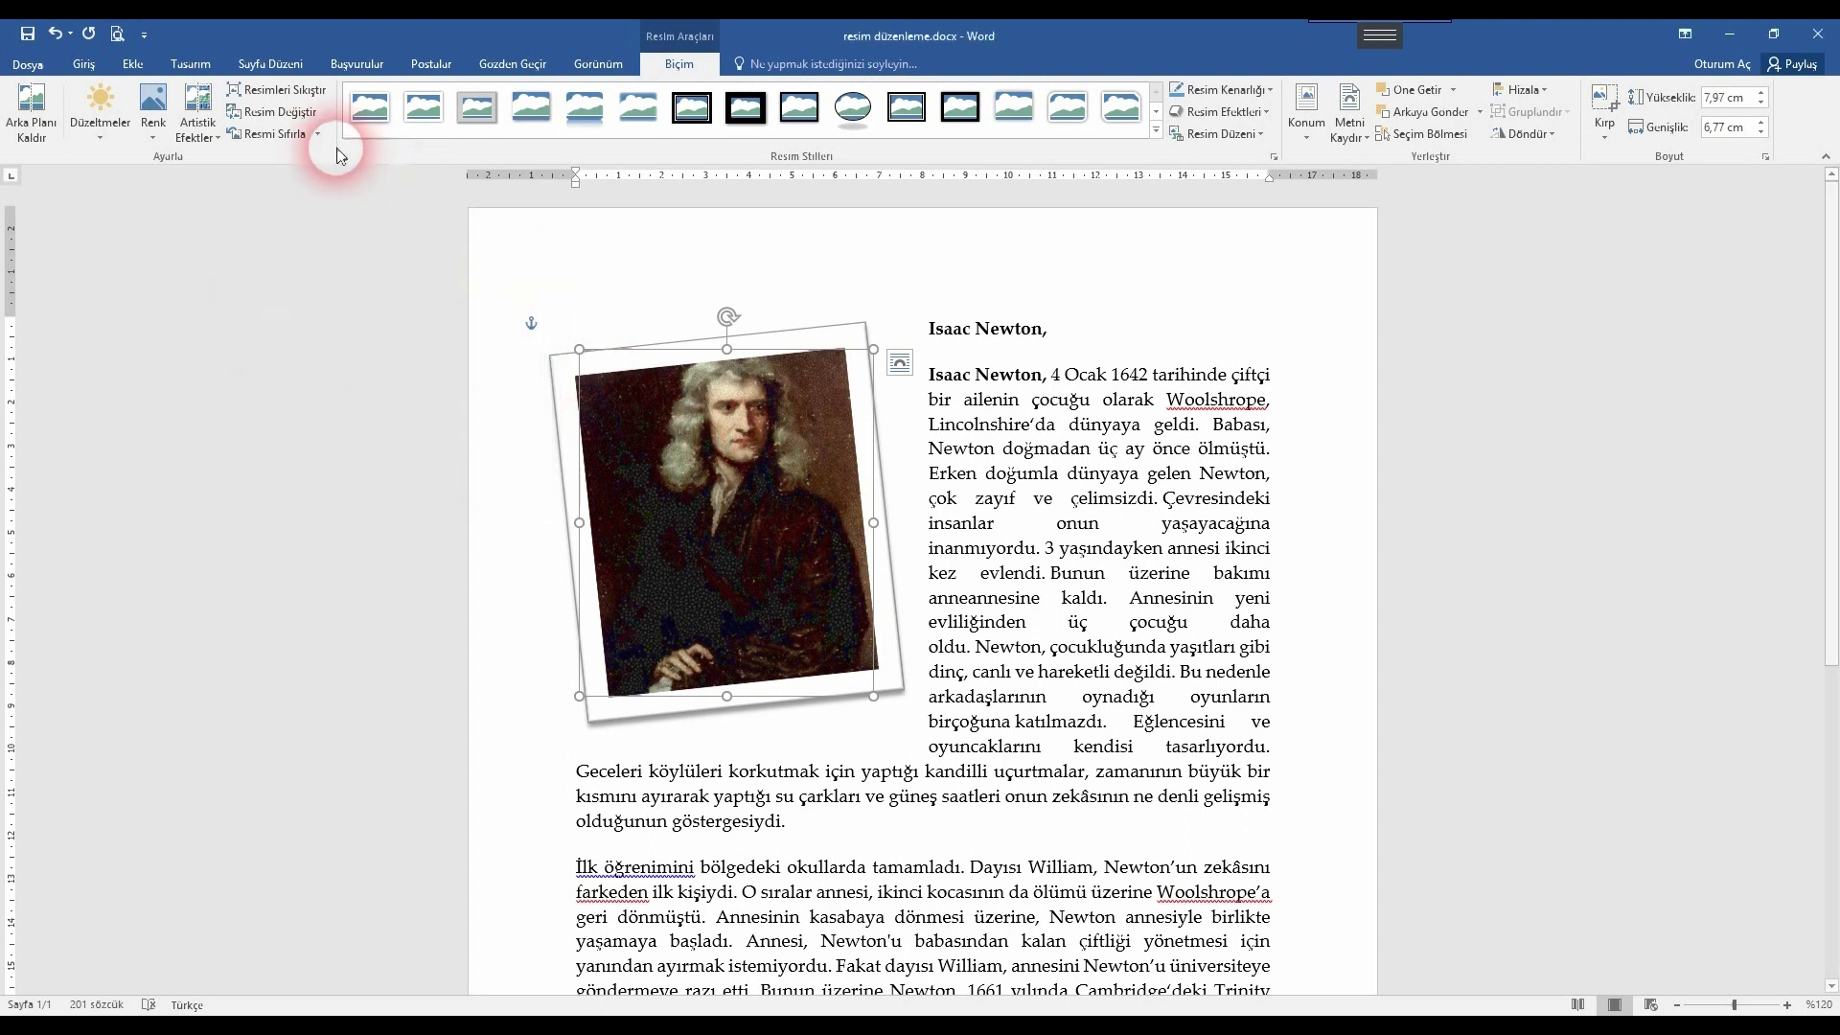
click(284, 113)
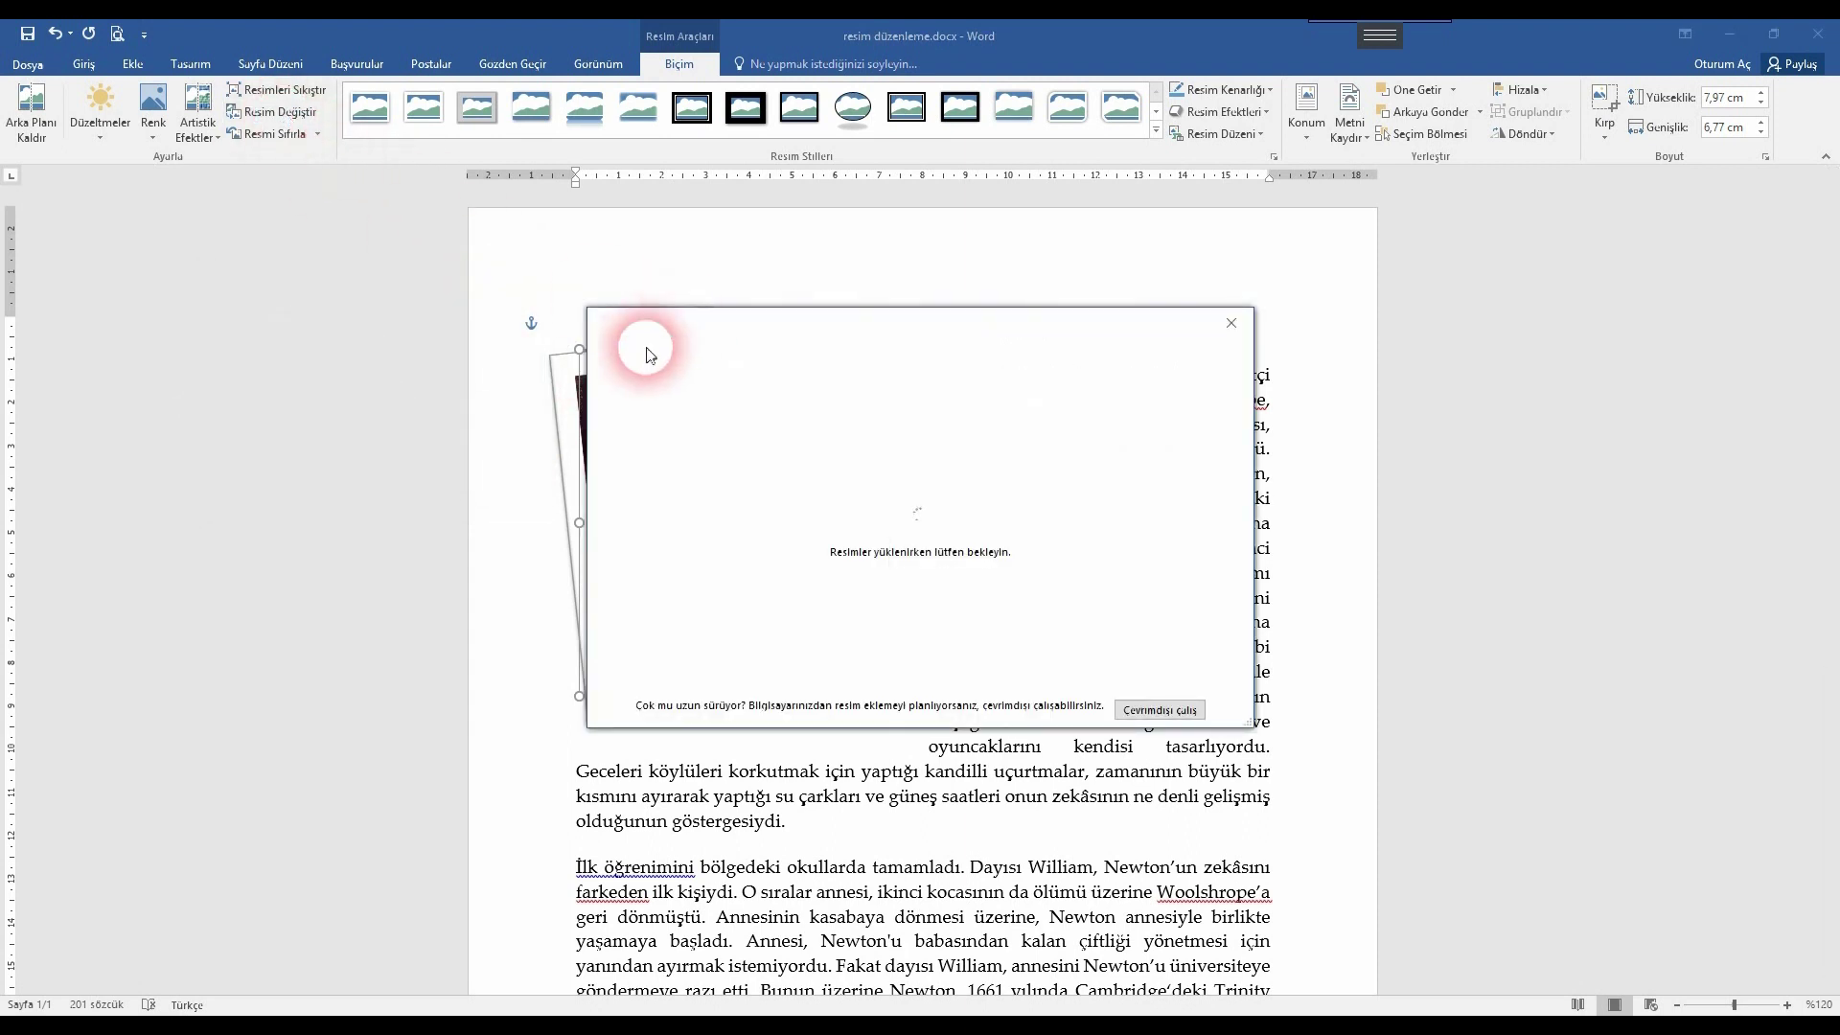
click(1223, 322)
click(317, 135)
click(317, 137)
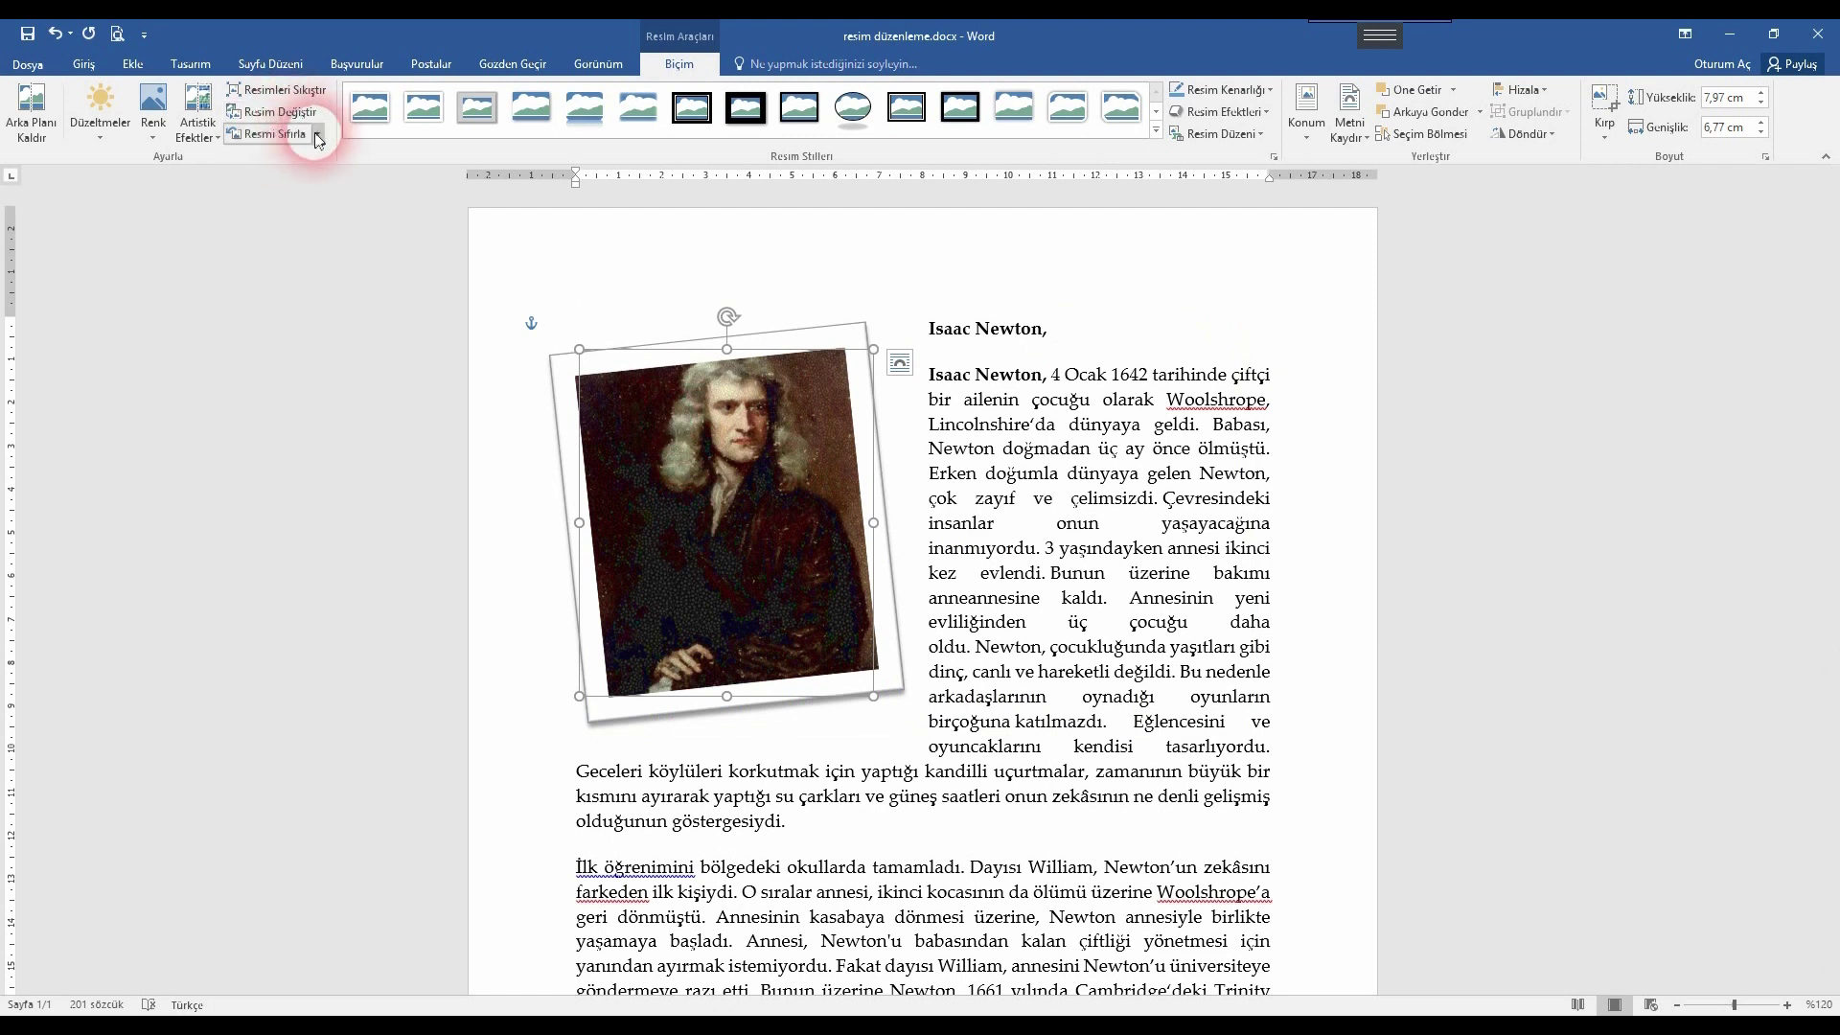
click(725, 407)
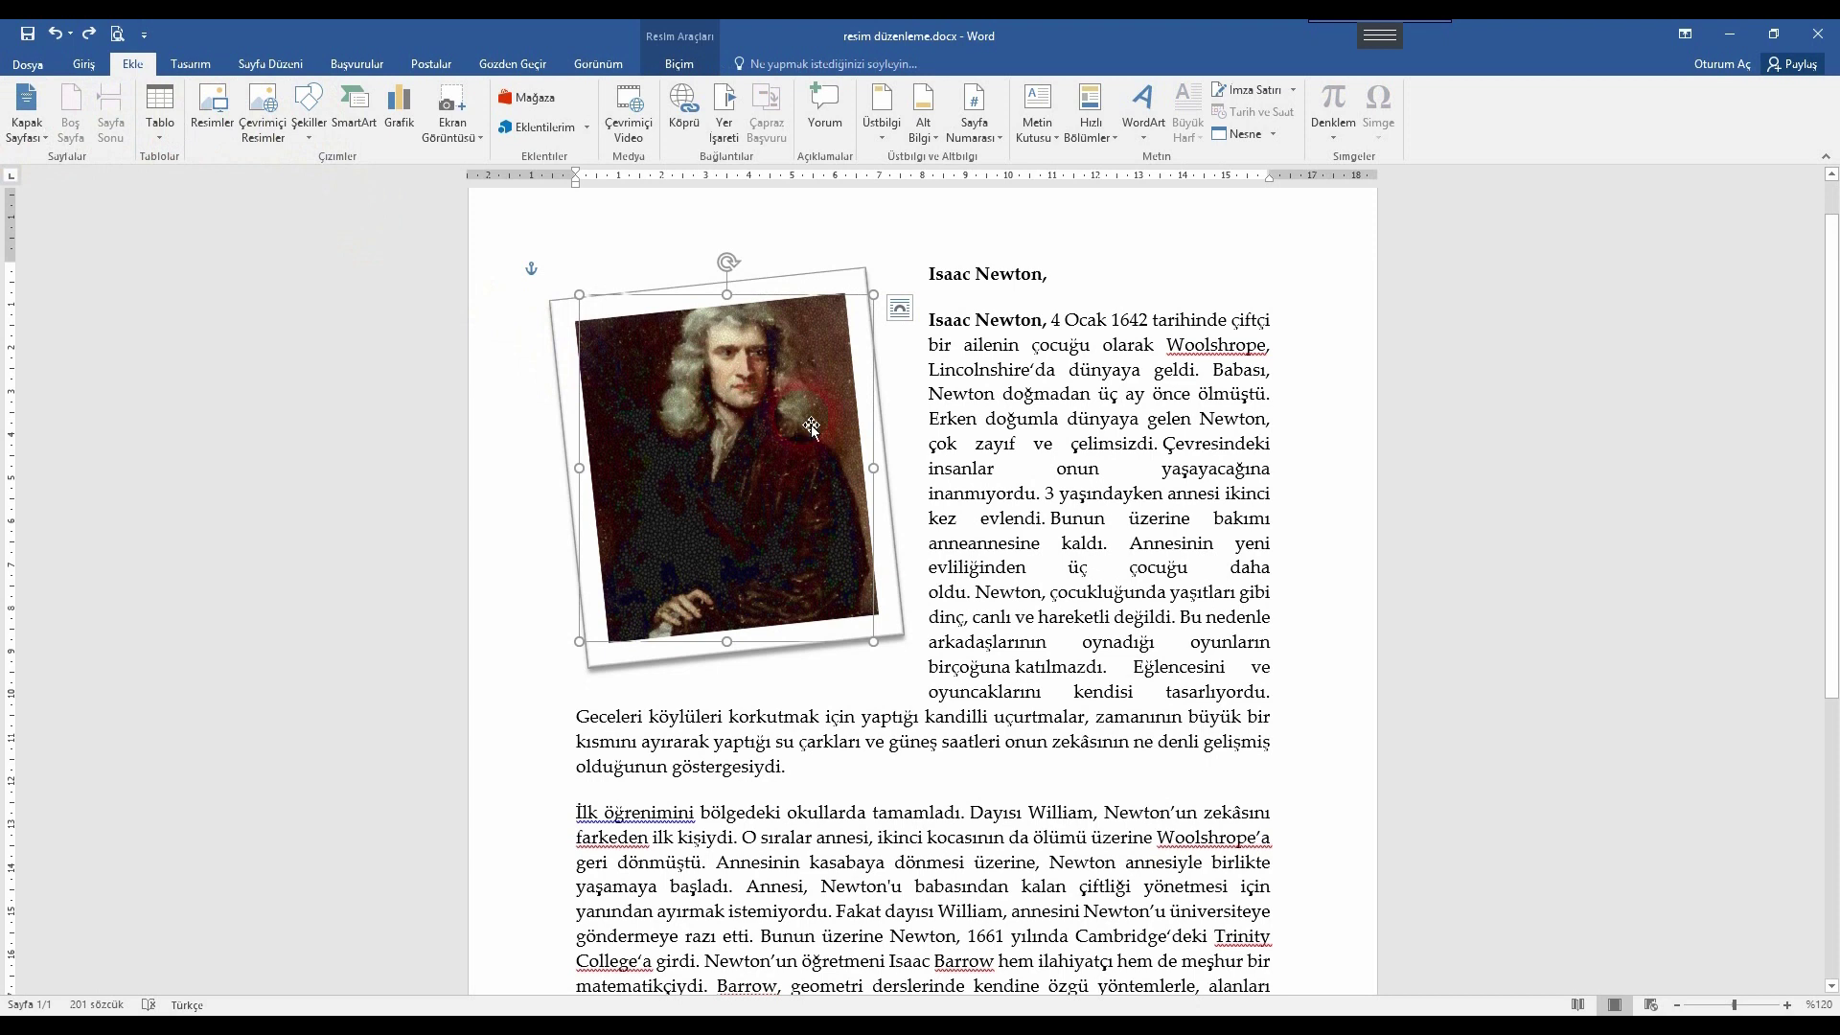
double_click(734, 400)
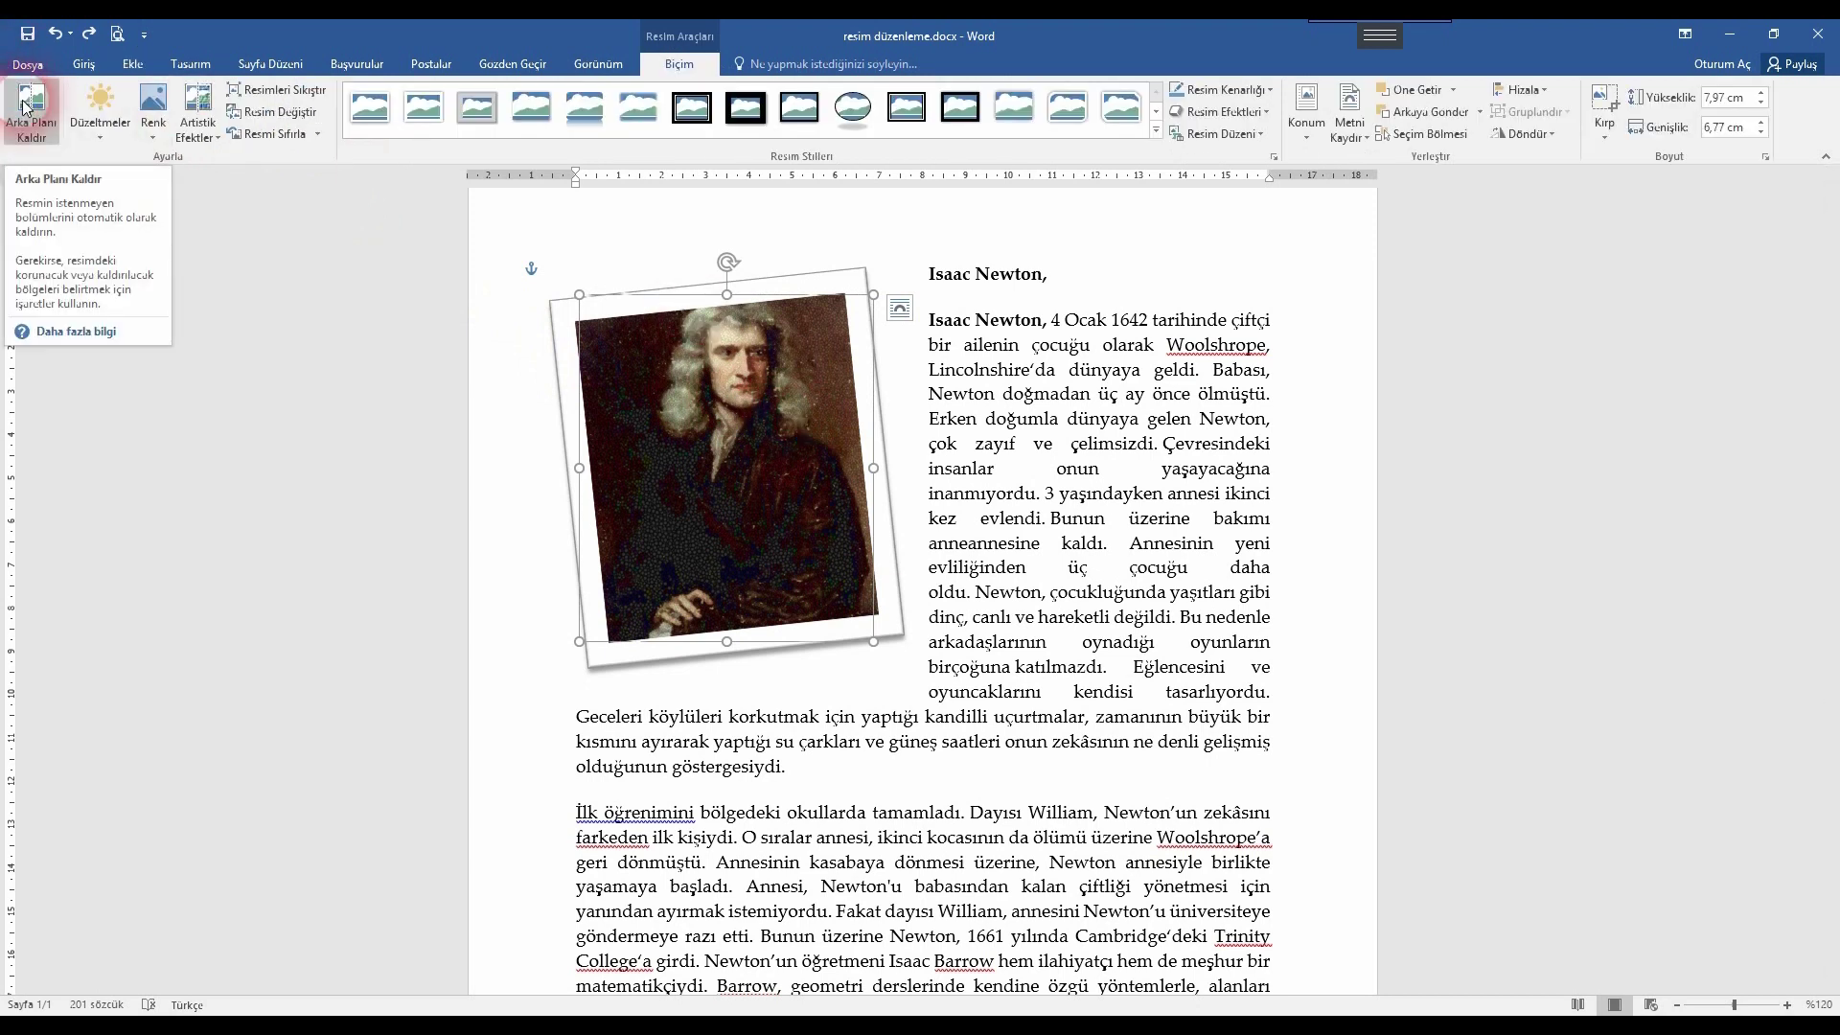
click(996, 479)
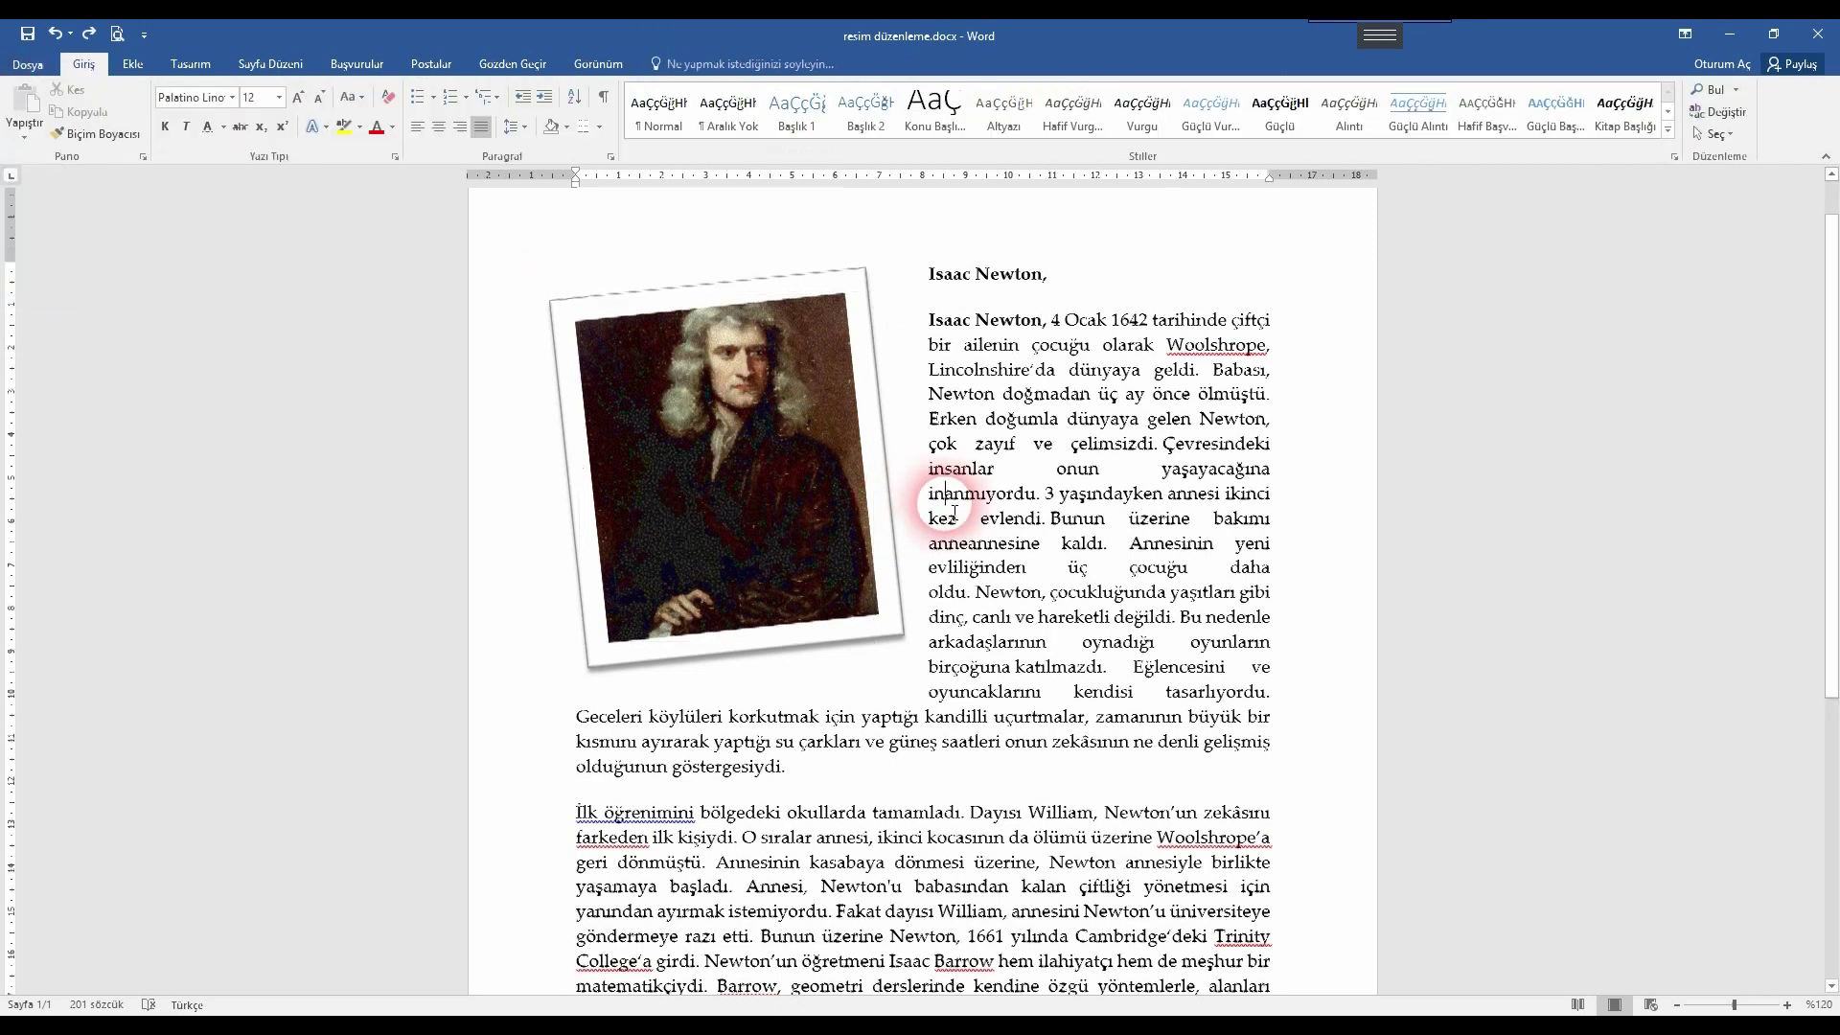
scroll(1040, 485, down, 3)
click(578, 595)
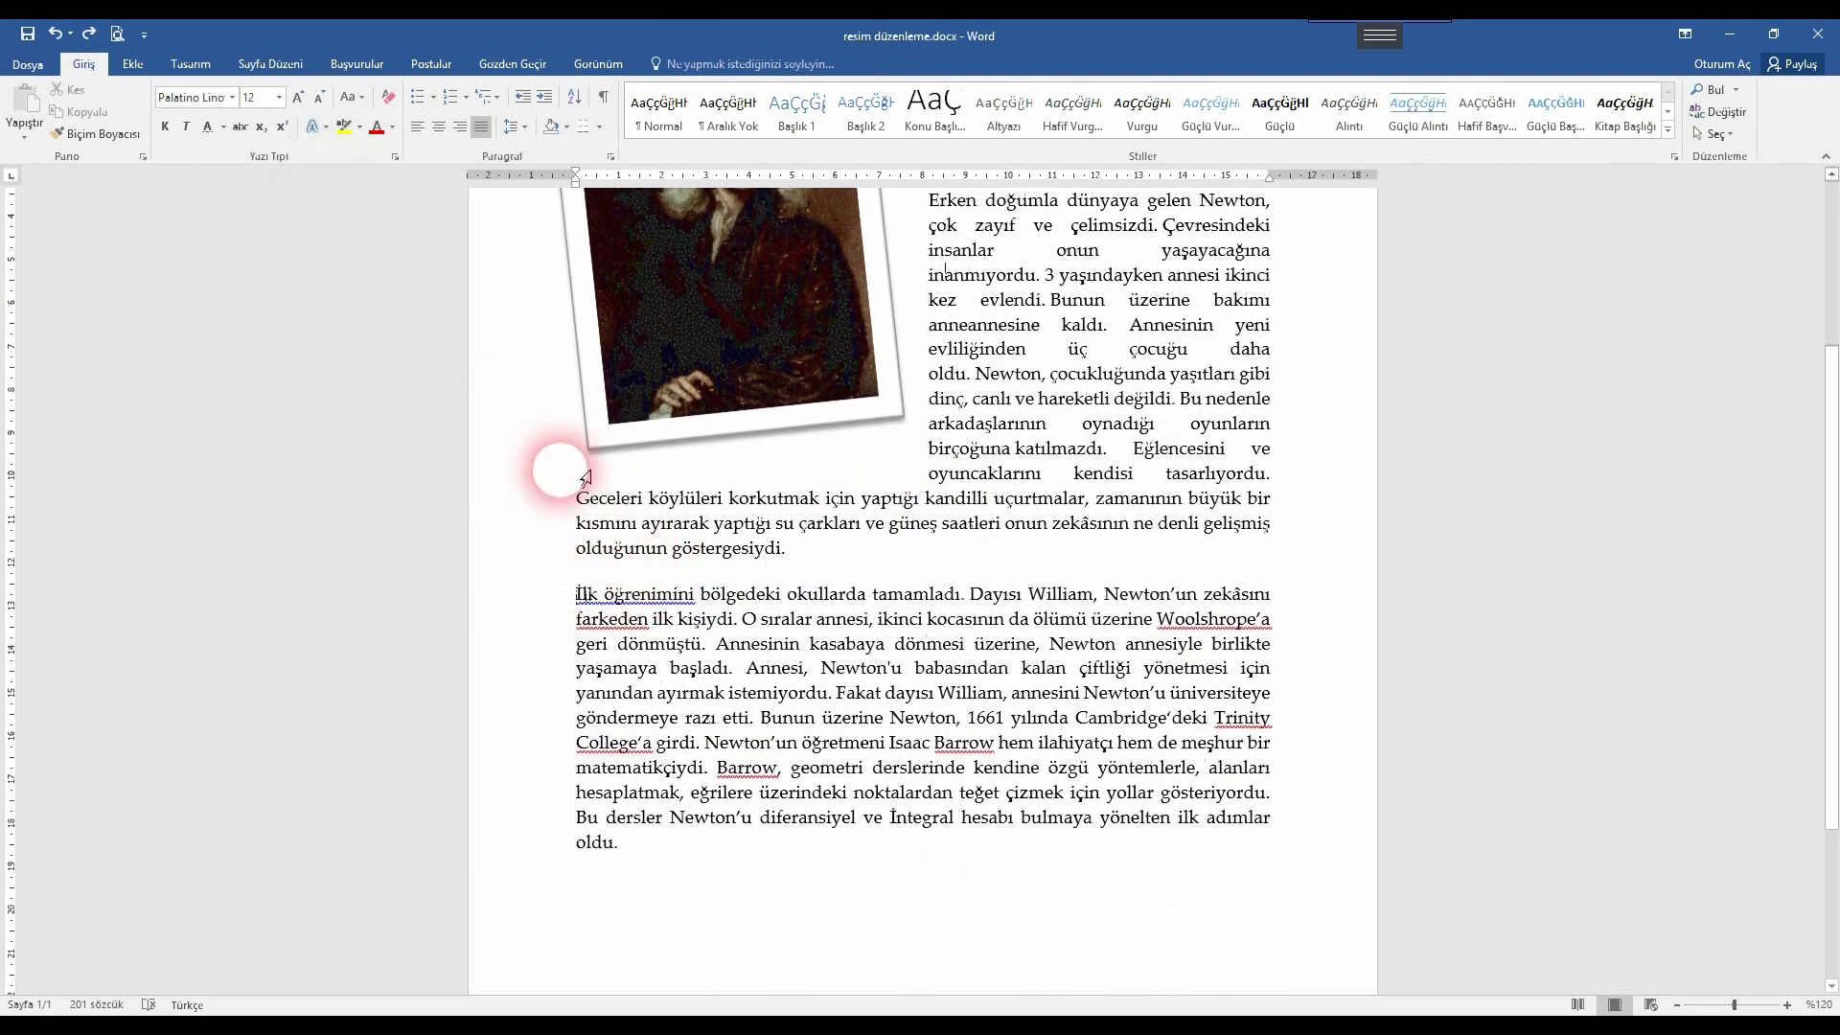
- Insert a screenshot of the browser window showing Newton images
click(133, 63)
click(479, 136)
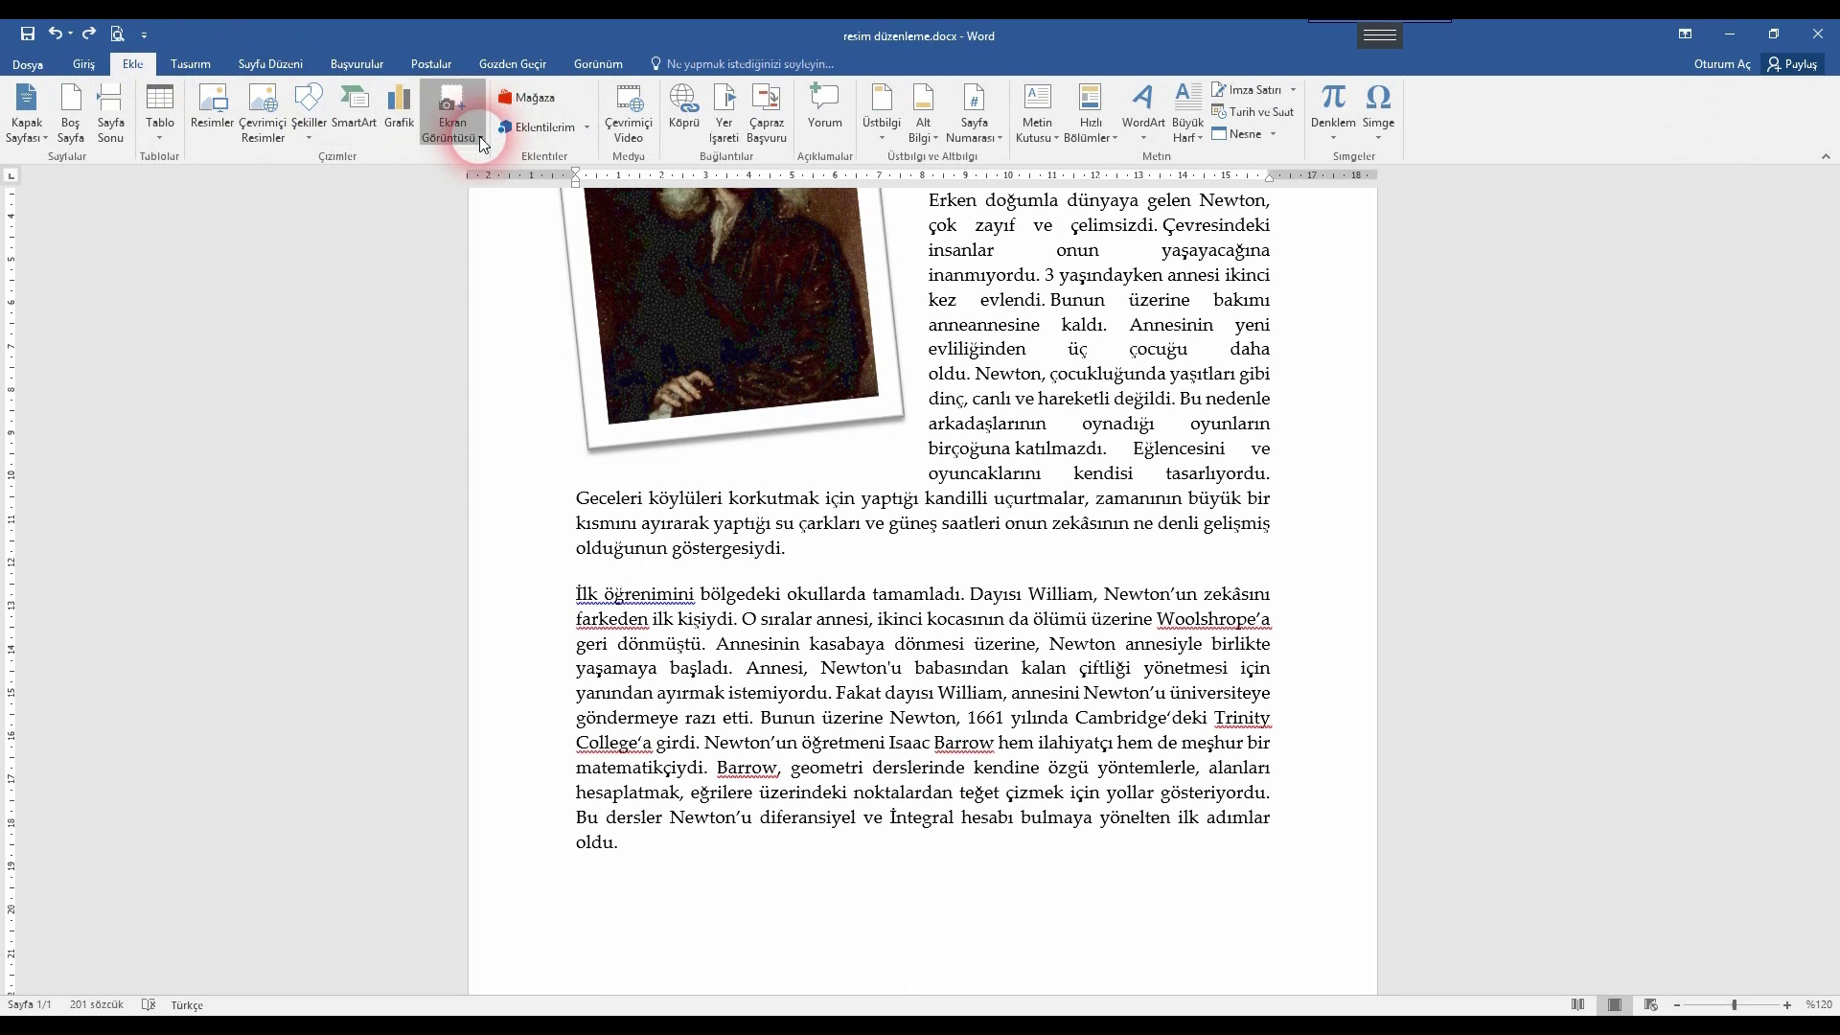
click(662, 217)
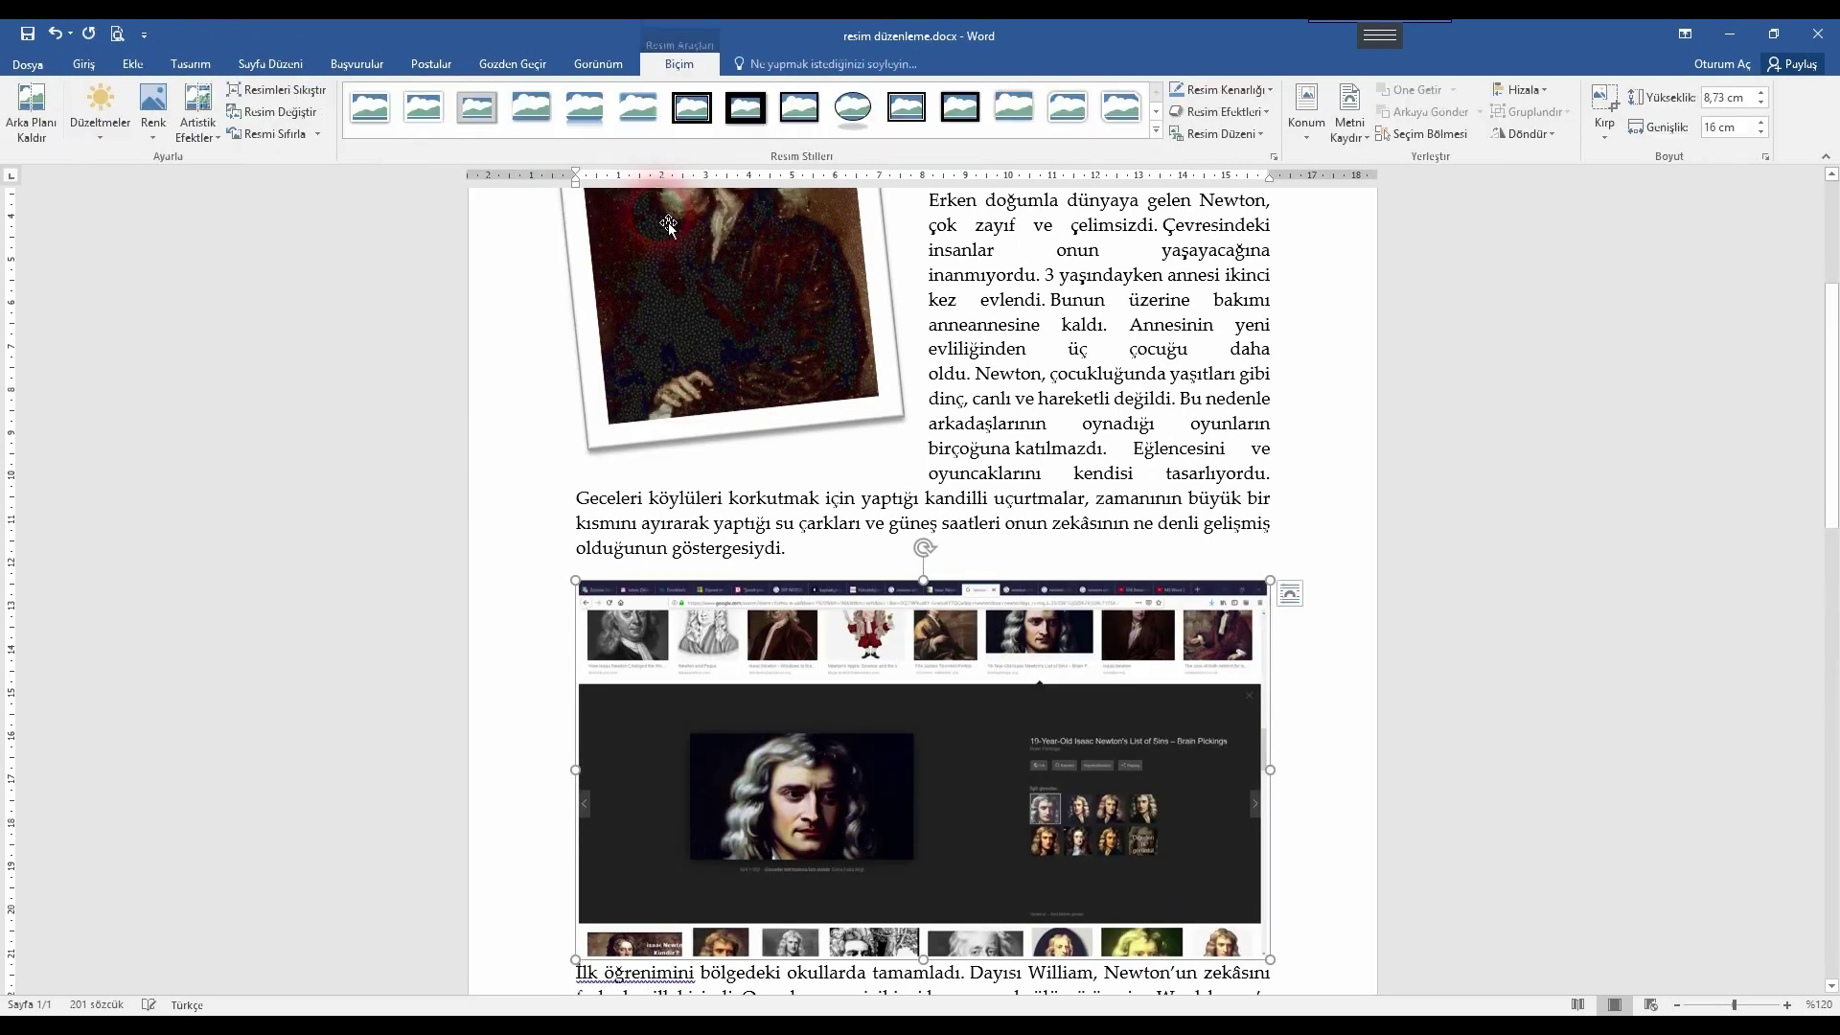
- Crop the screenshot down to a single Newton face, 2,96 × 5,17 cm
click(1604, 105)
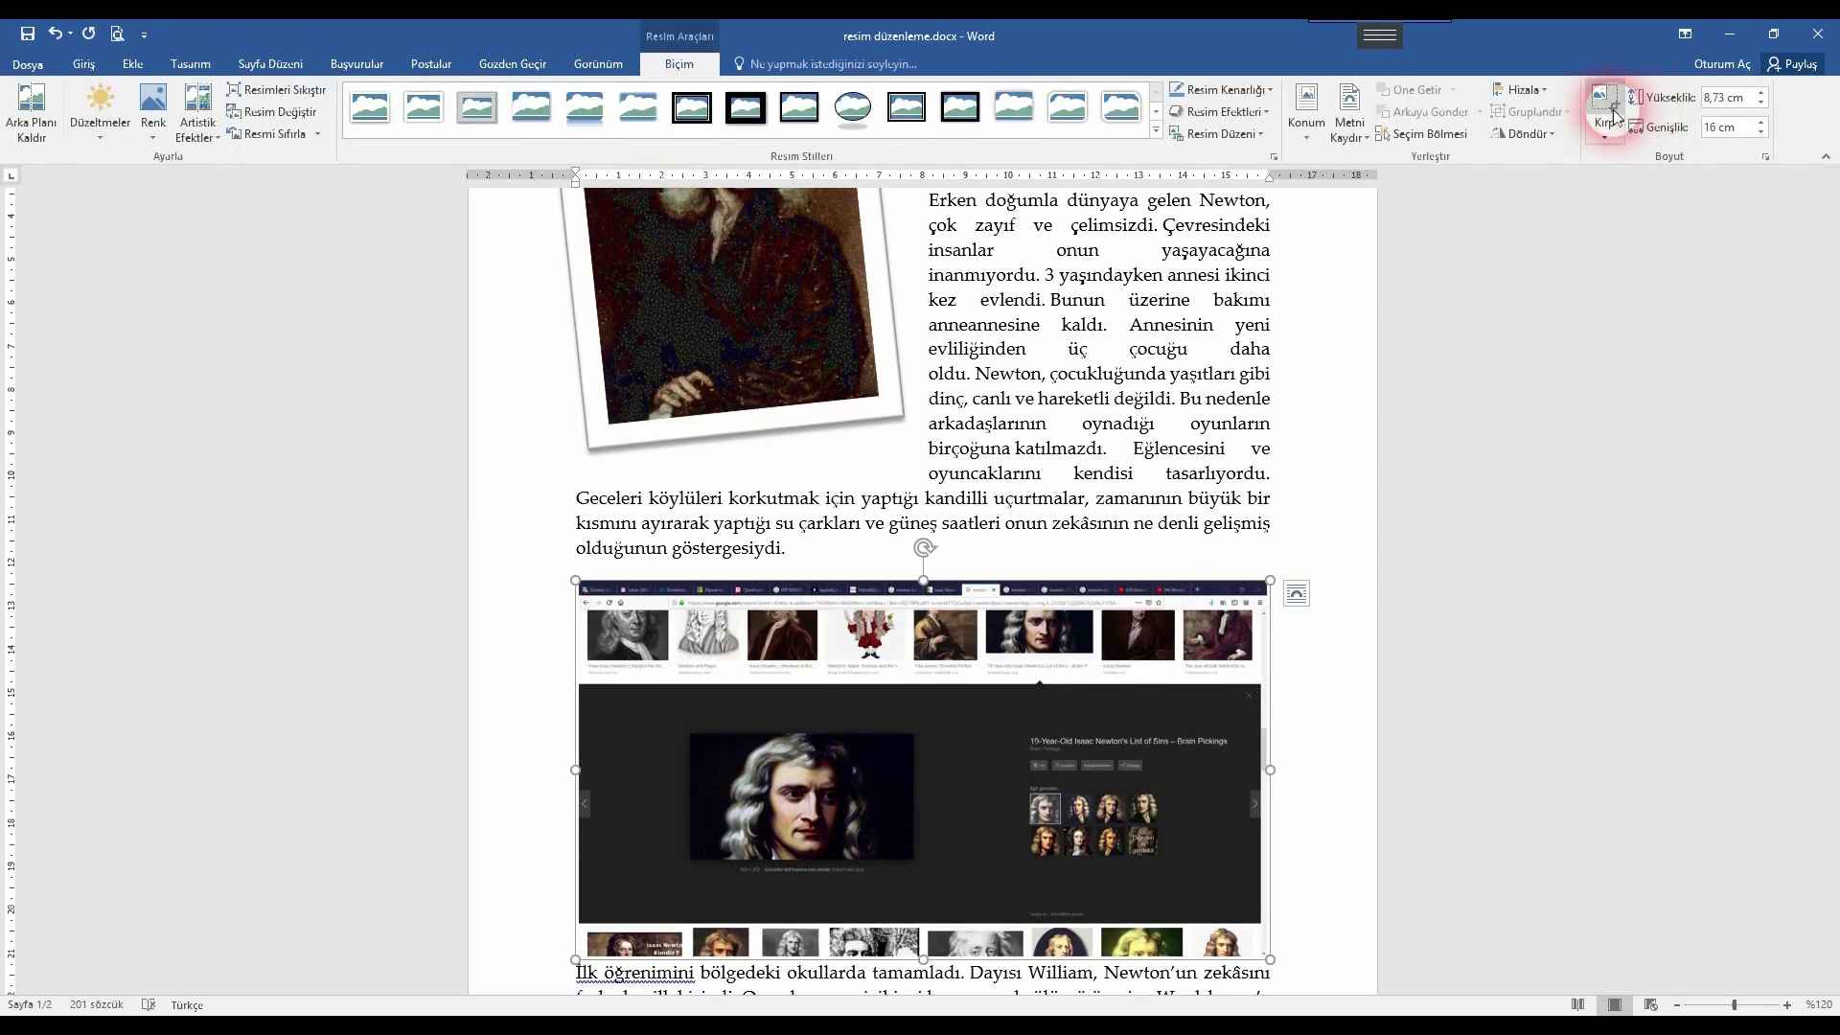
drag(1234, 958, 911, 860)
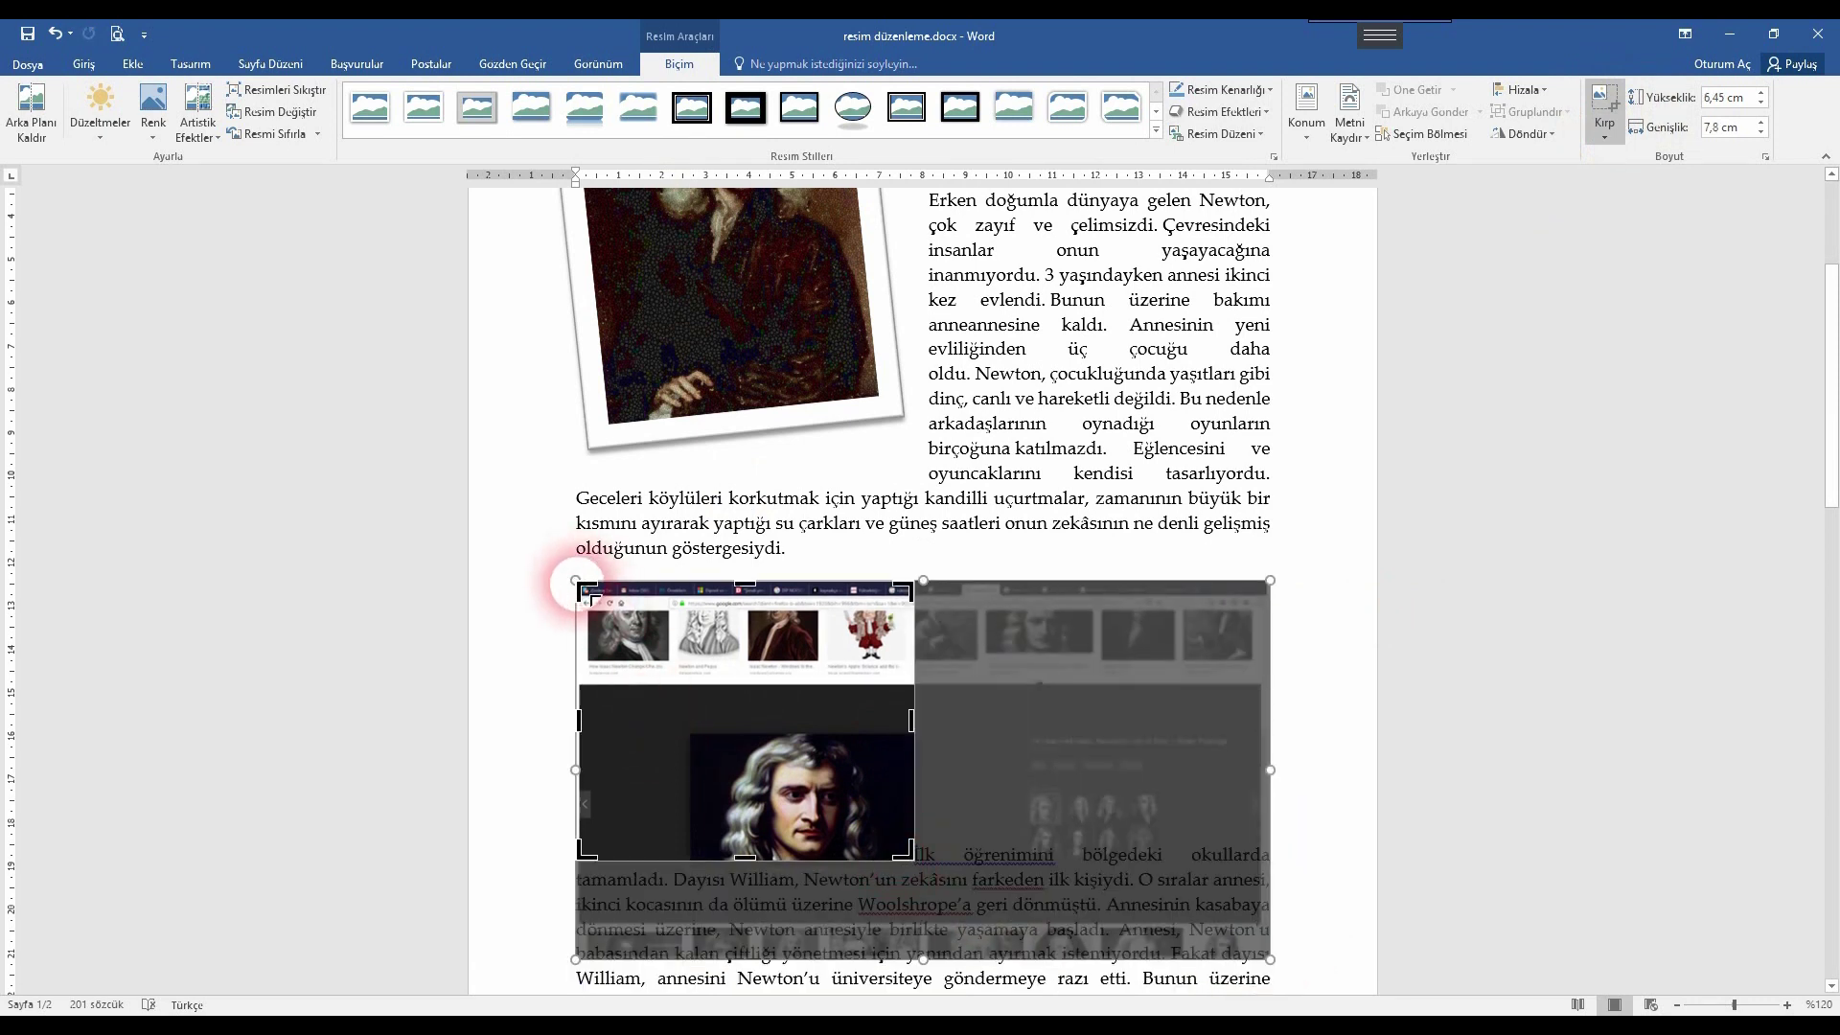
drag(578, 585, 706, 752)
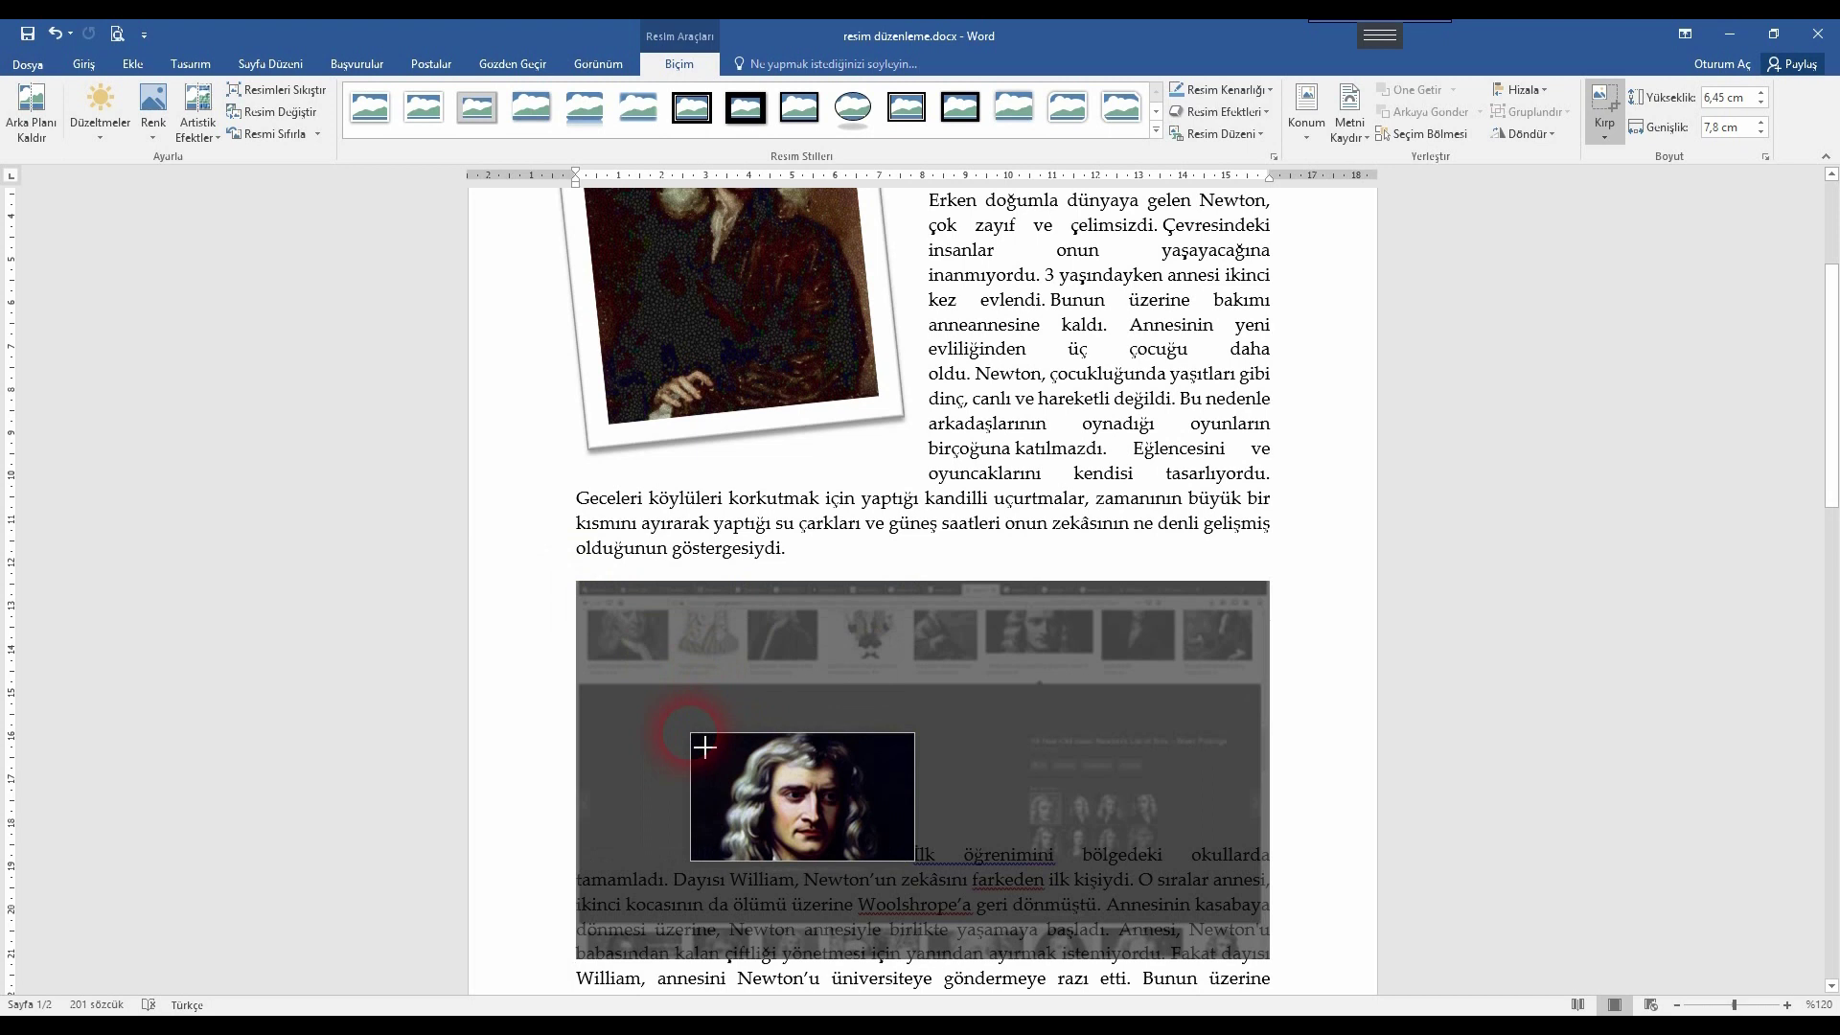
click(1162, 671)
click(793, 704)
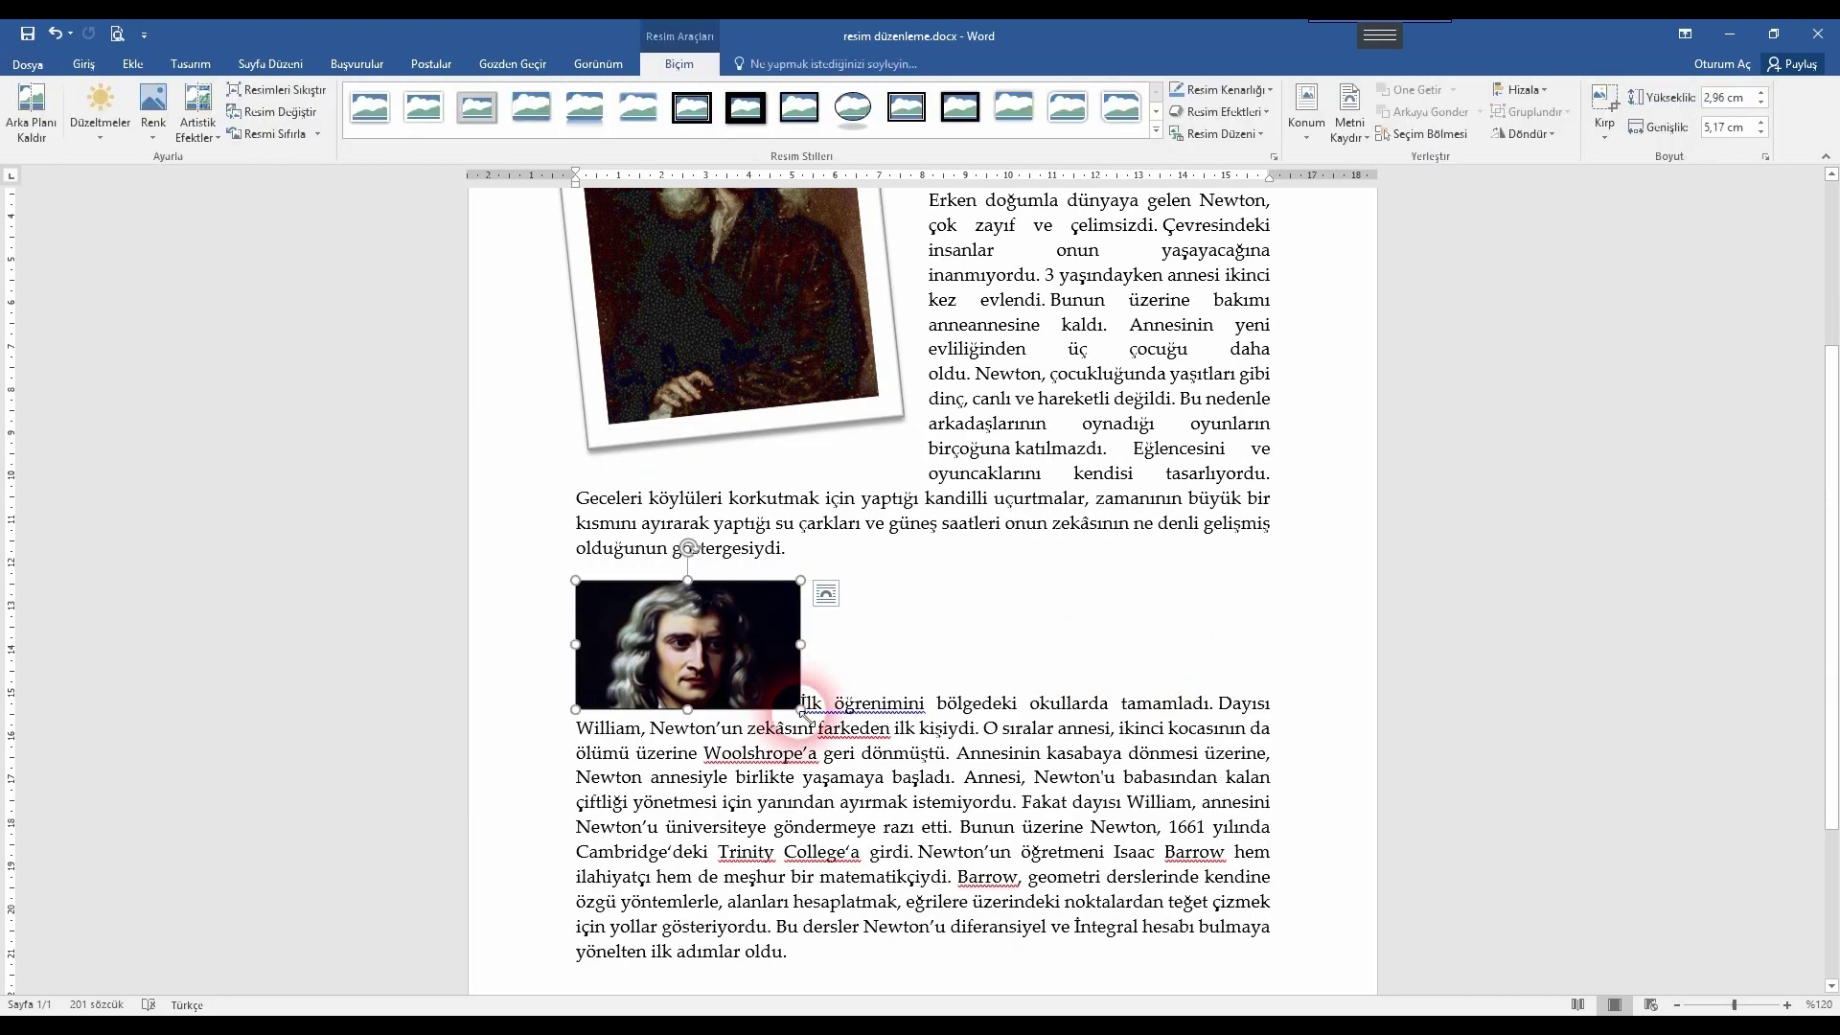
- Enlarge the cropped portrait and set Square text wrapping around it
drag(800, 709, 892, 762)
click(1349, 115)
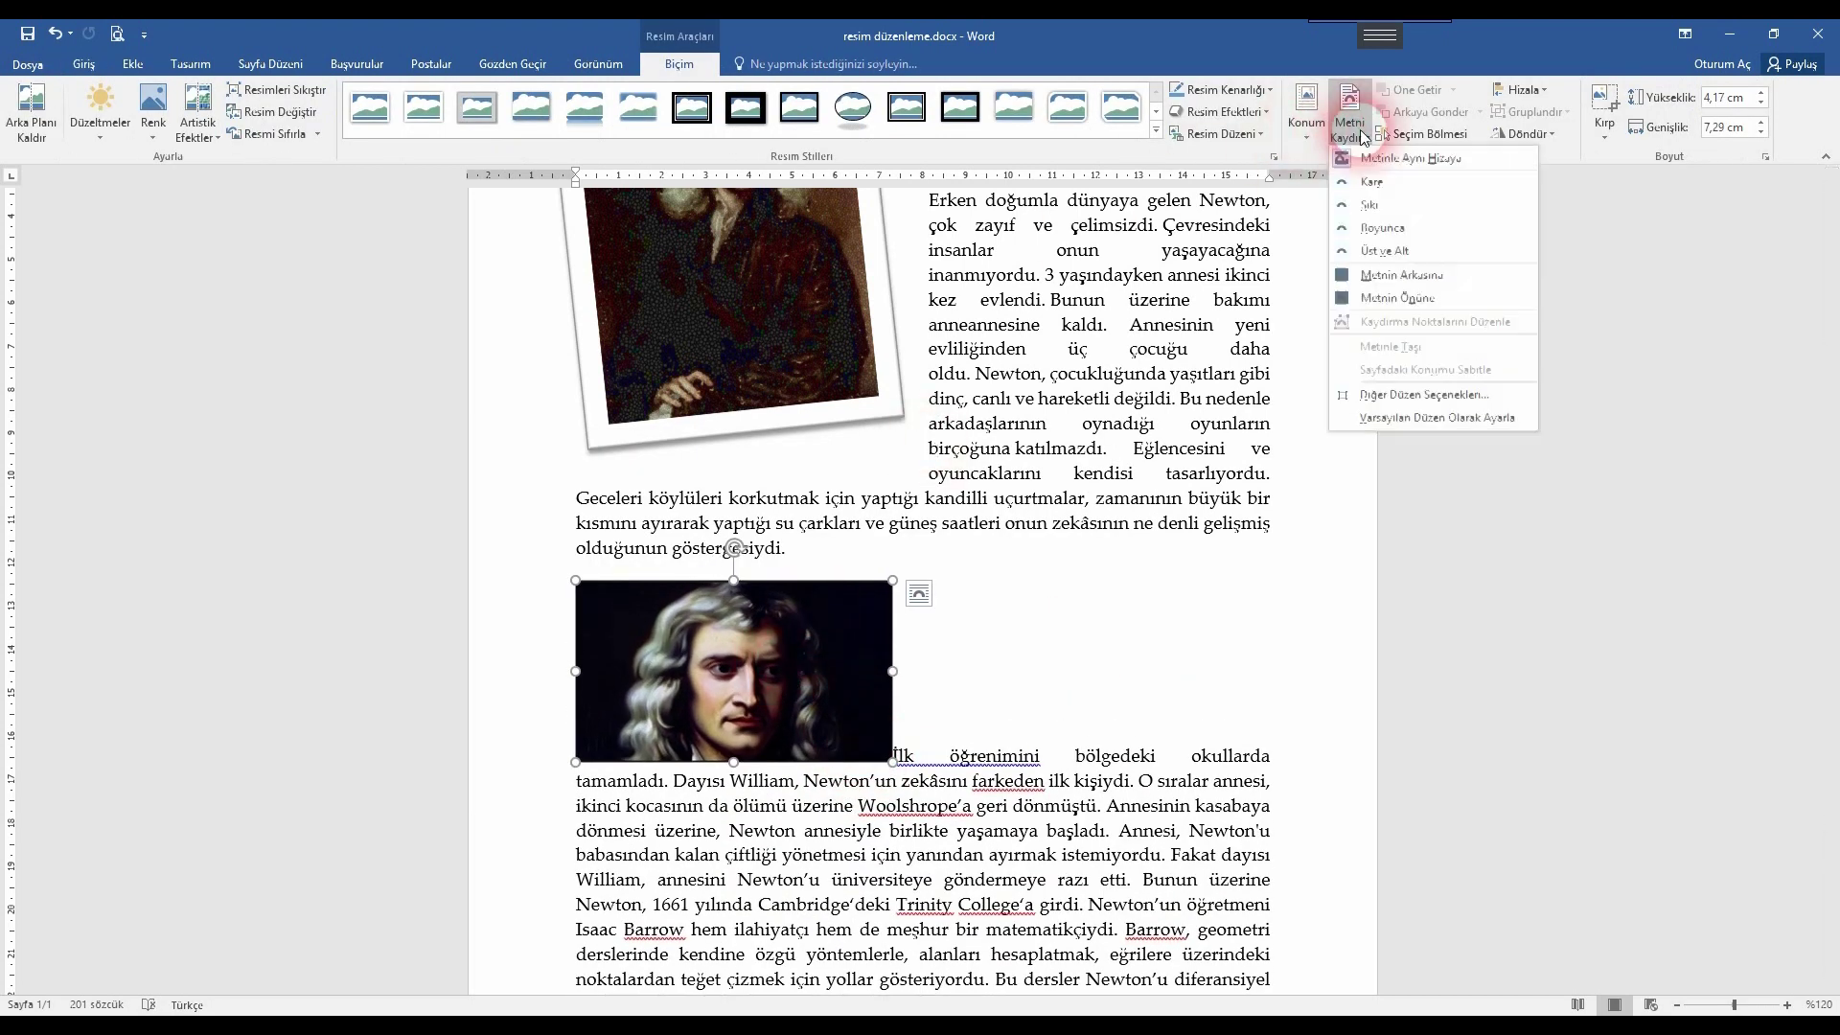
click(1371, 181)
- Nudge and enlarge the portrait to 4,48 × 7,83 cm, then start Remove Background
drag(852, 642, 849, 663)
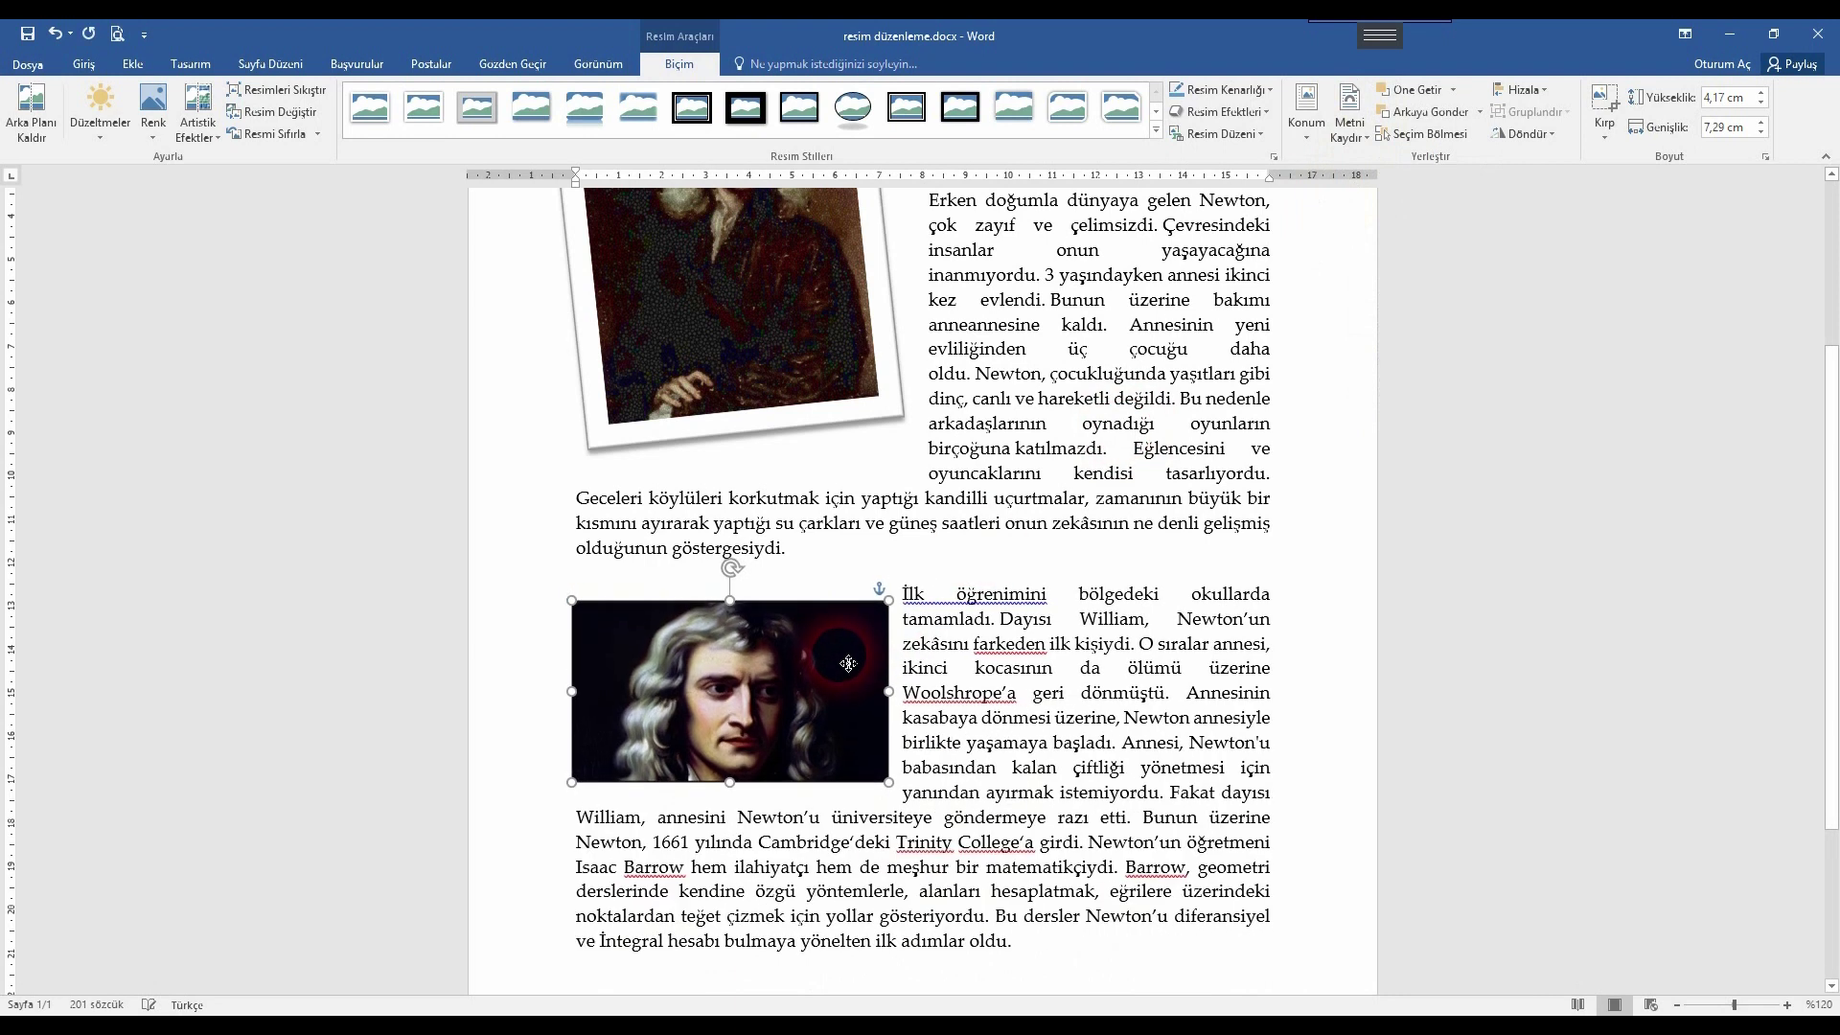
drag(890, 782, 911, 803)
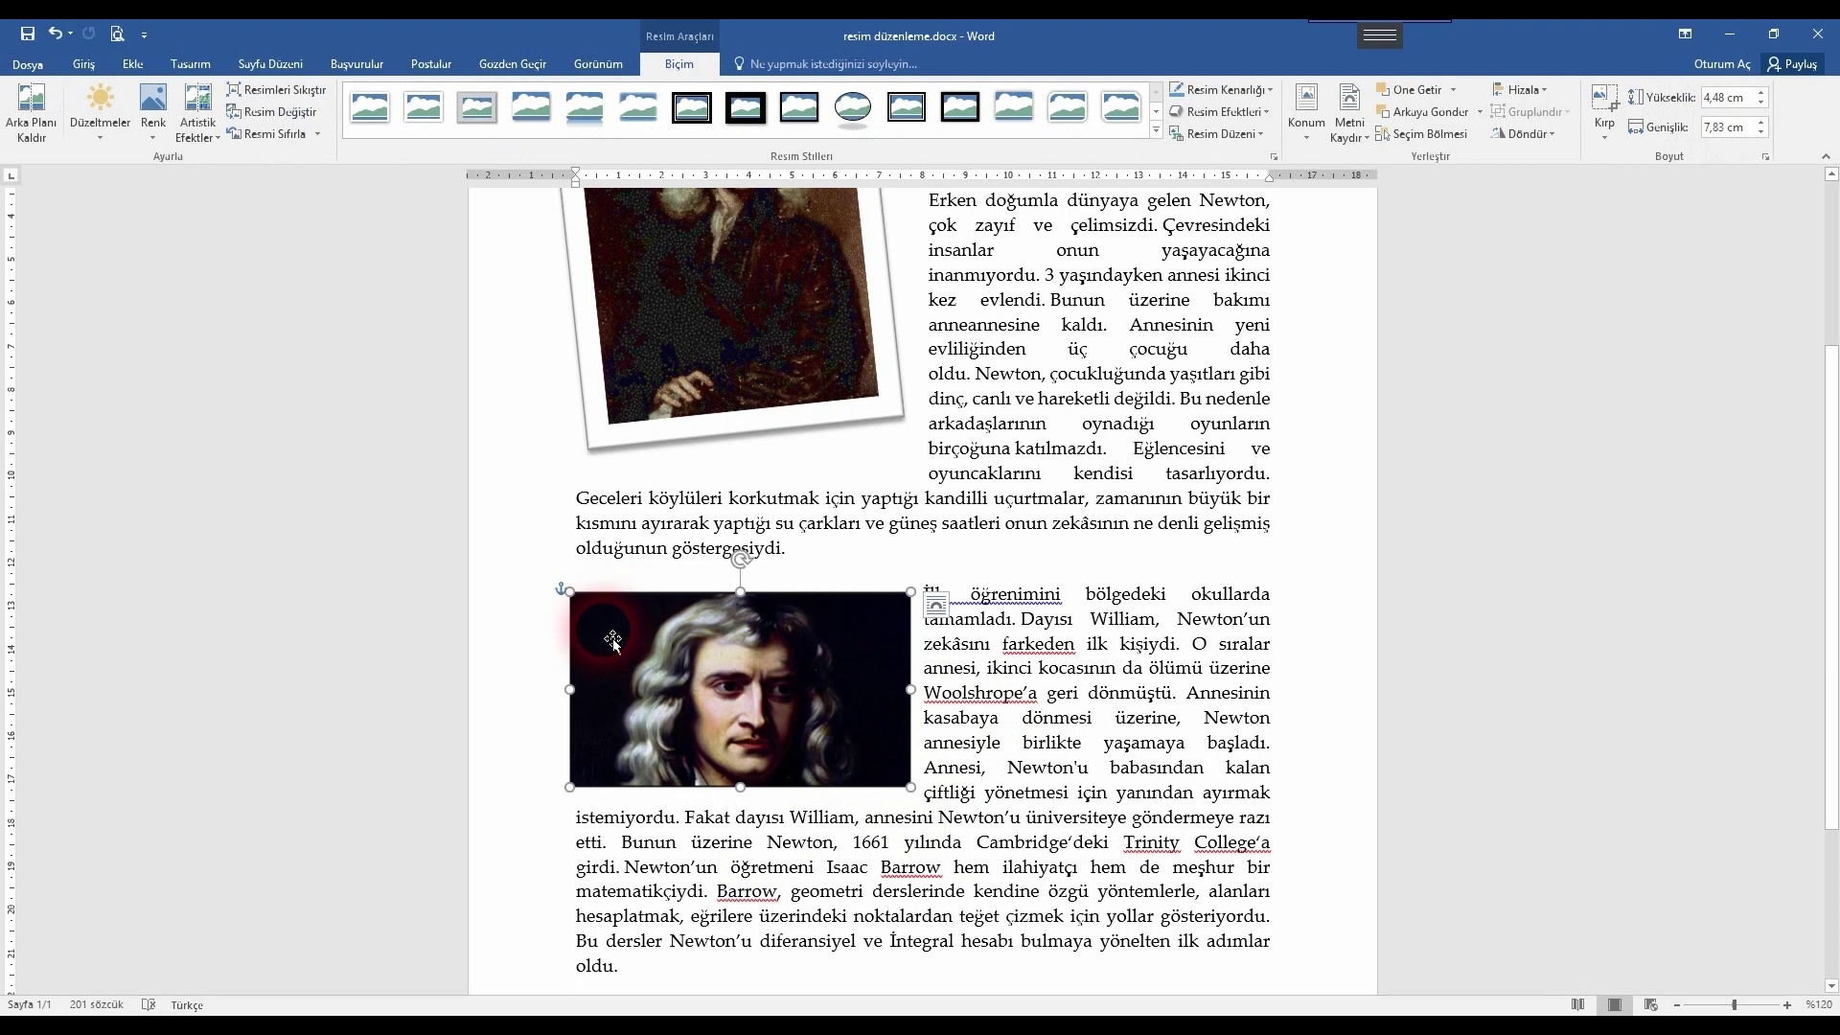
click(946, 738)
click(830, 714)
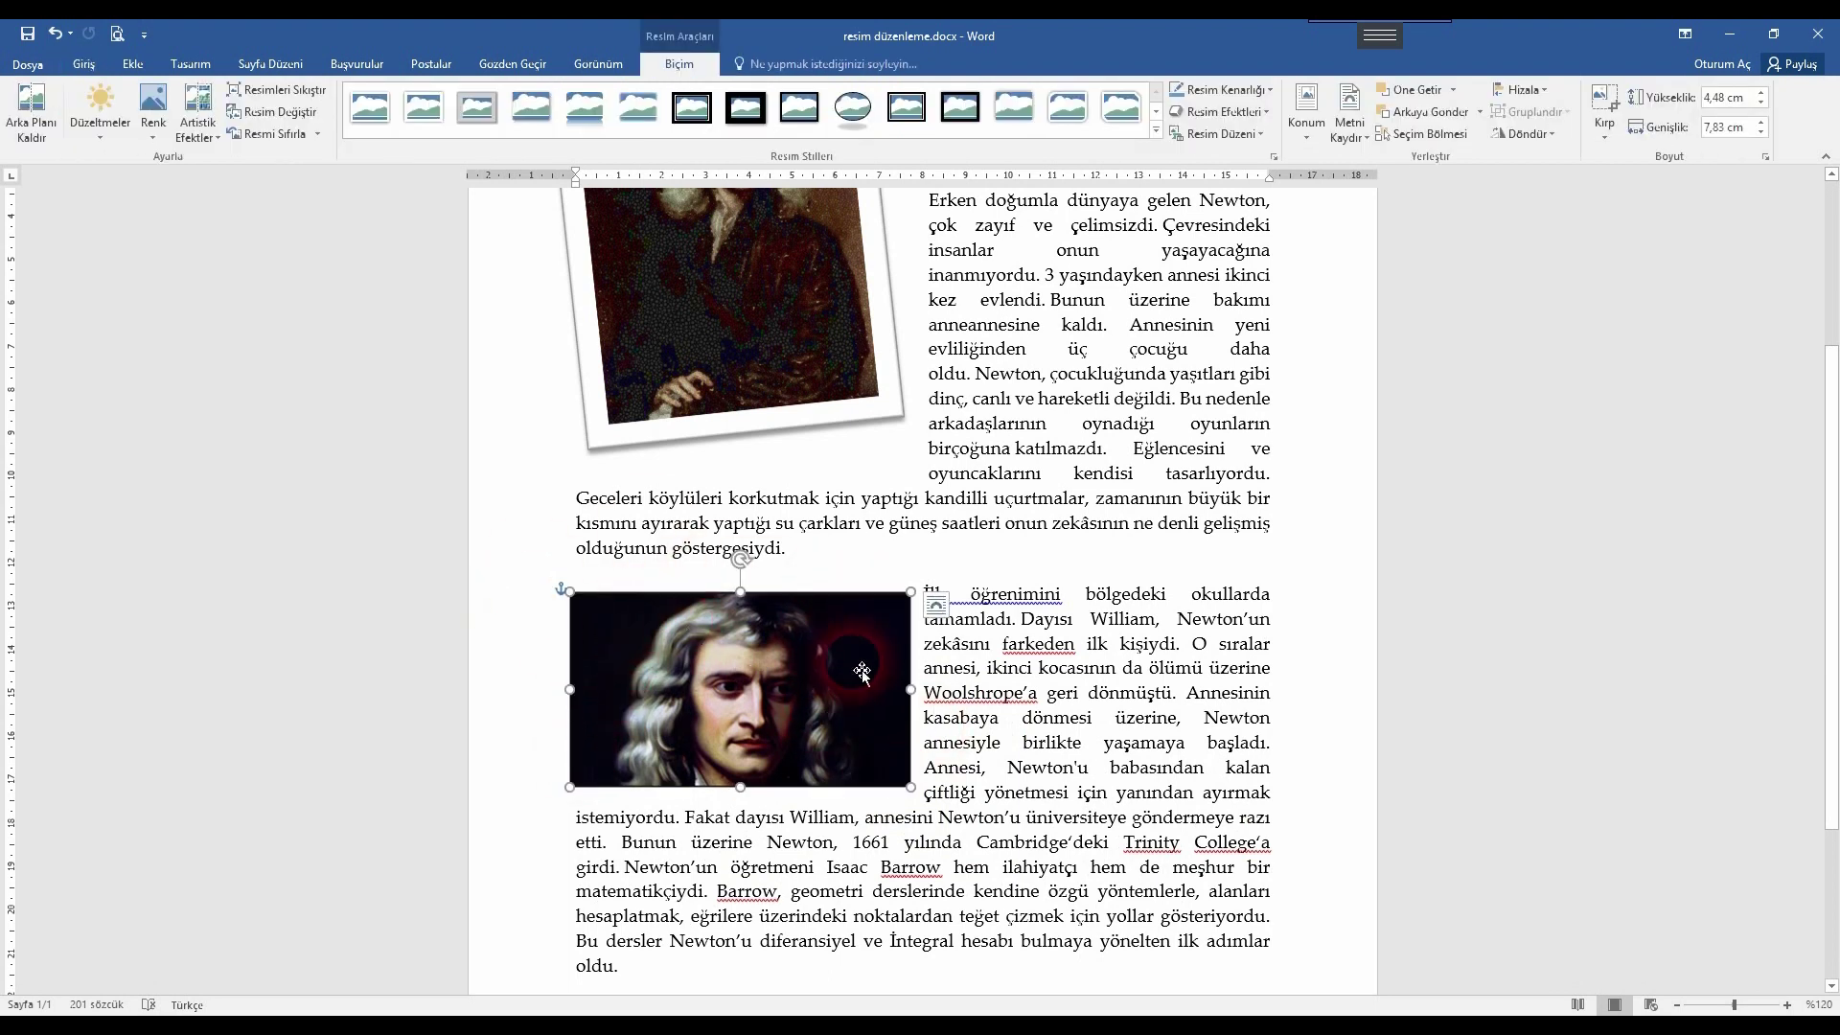
click(32, 112)
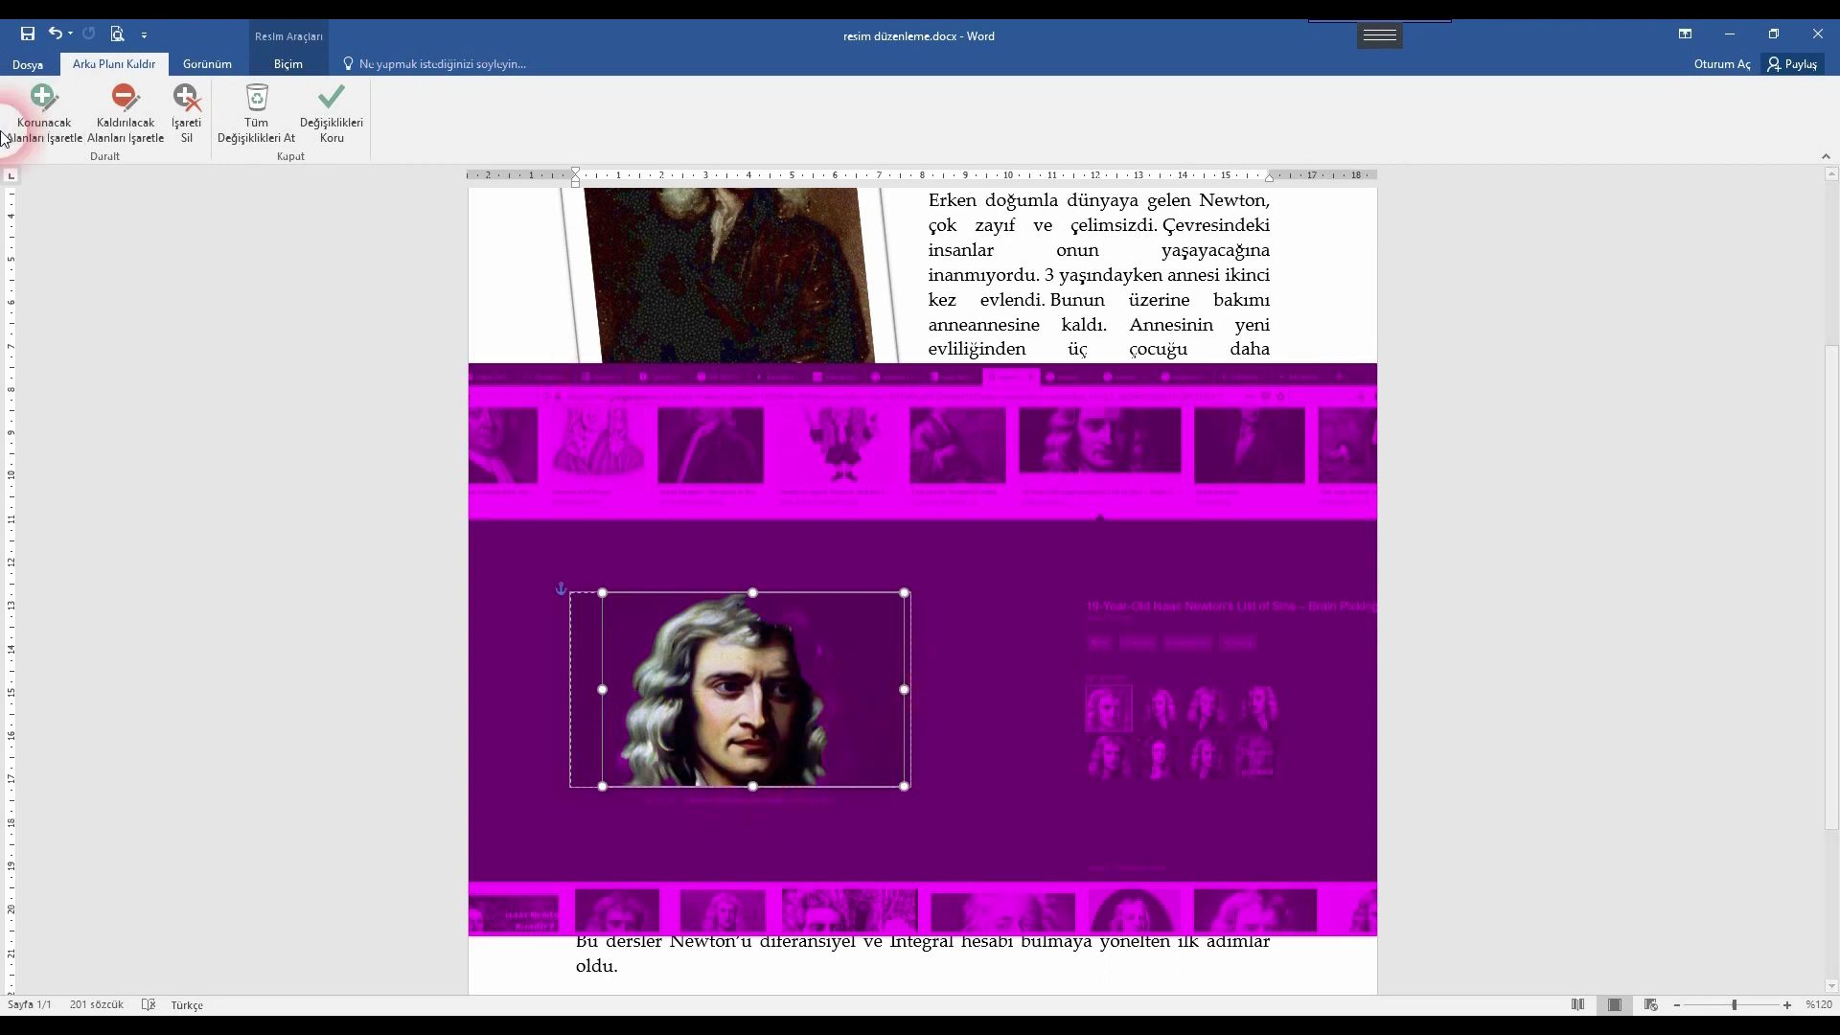
- Mark the face and hair edge as areas to keep, undoing the stray bottom-edge mark
click(116, 113)
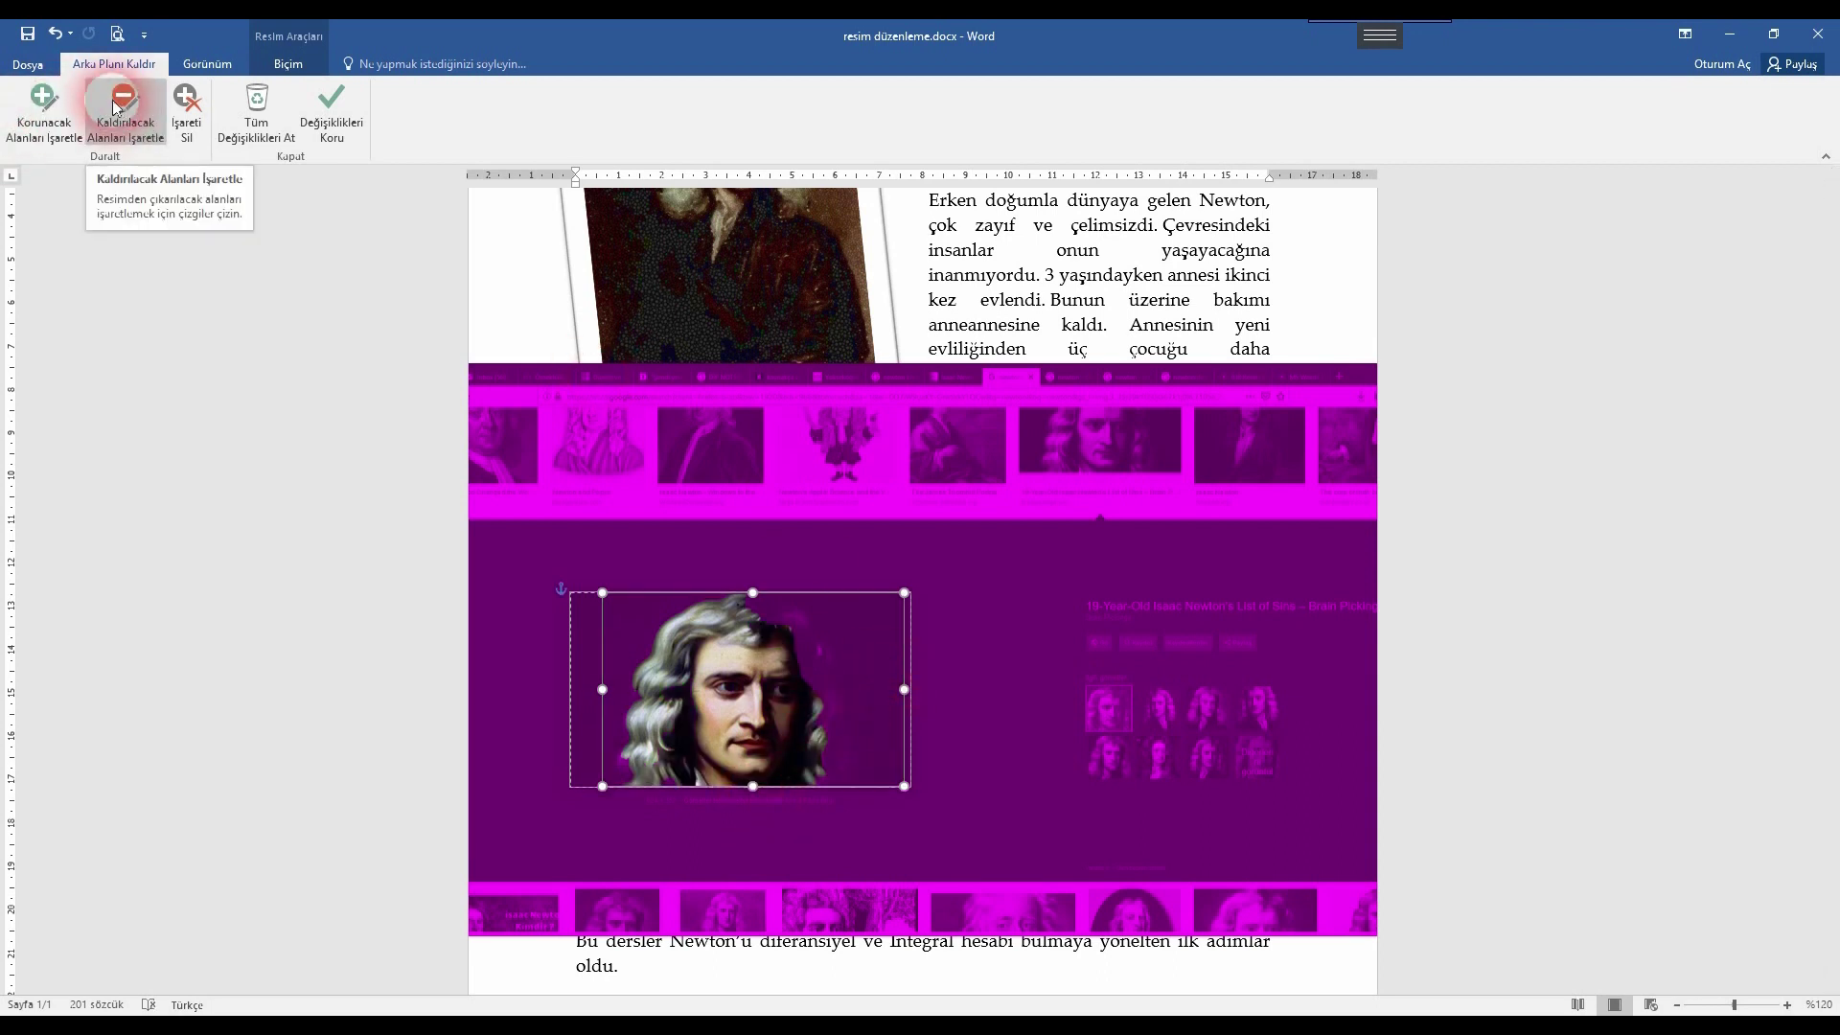
click(46, 110)
click(796, 667)
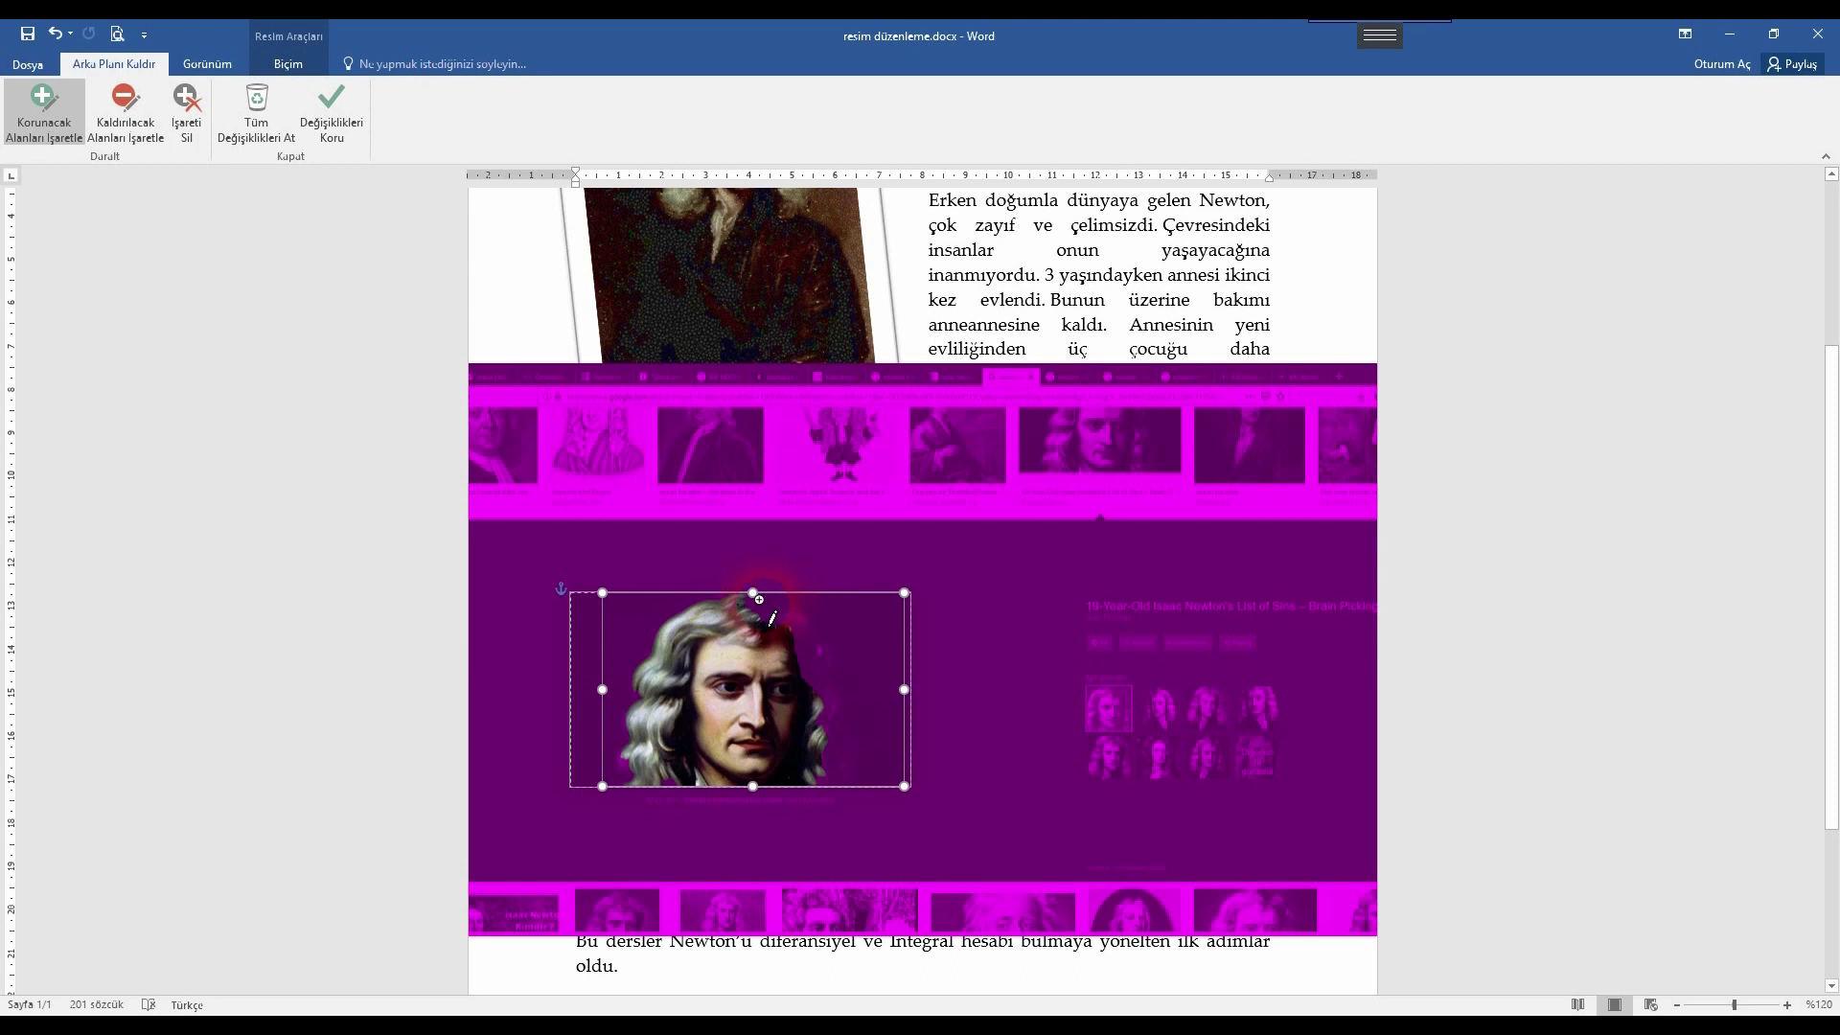
drag(772, 618, 812, 629)
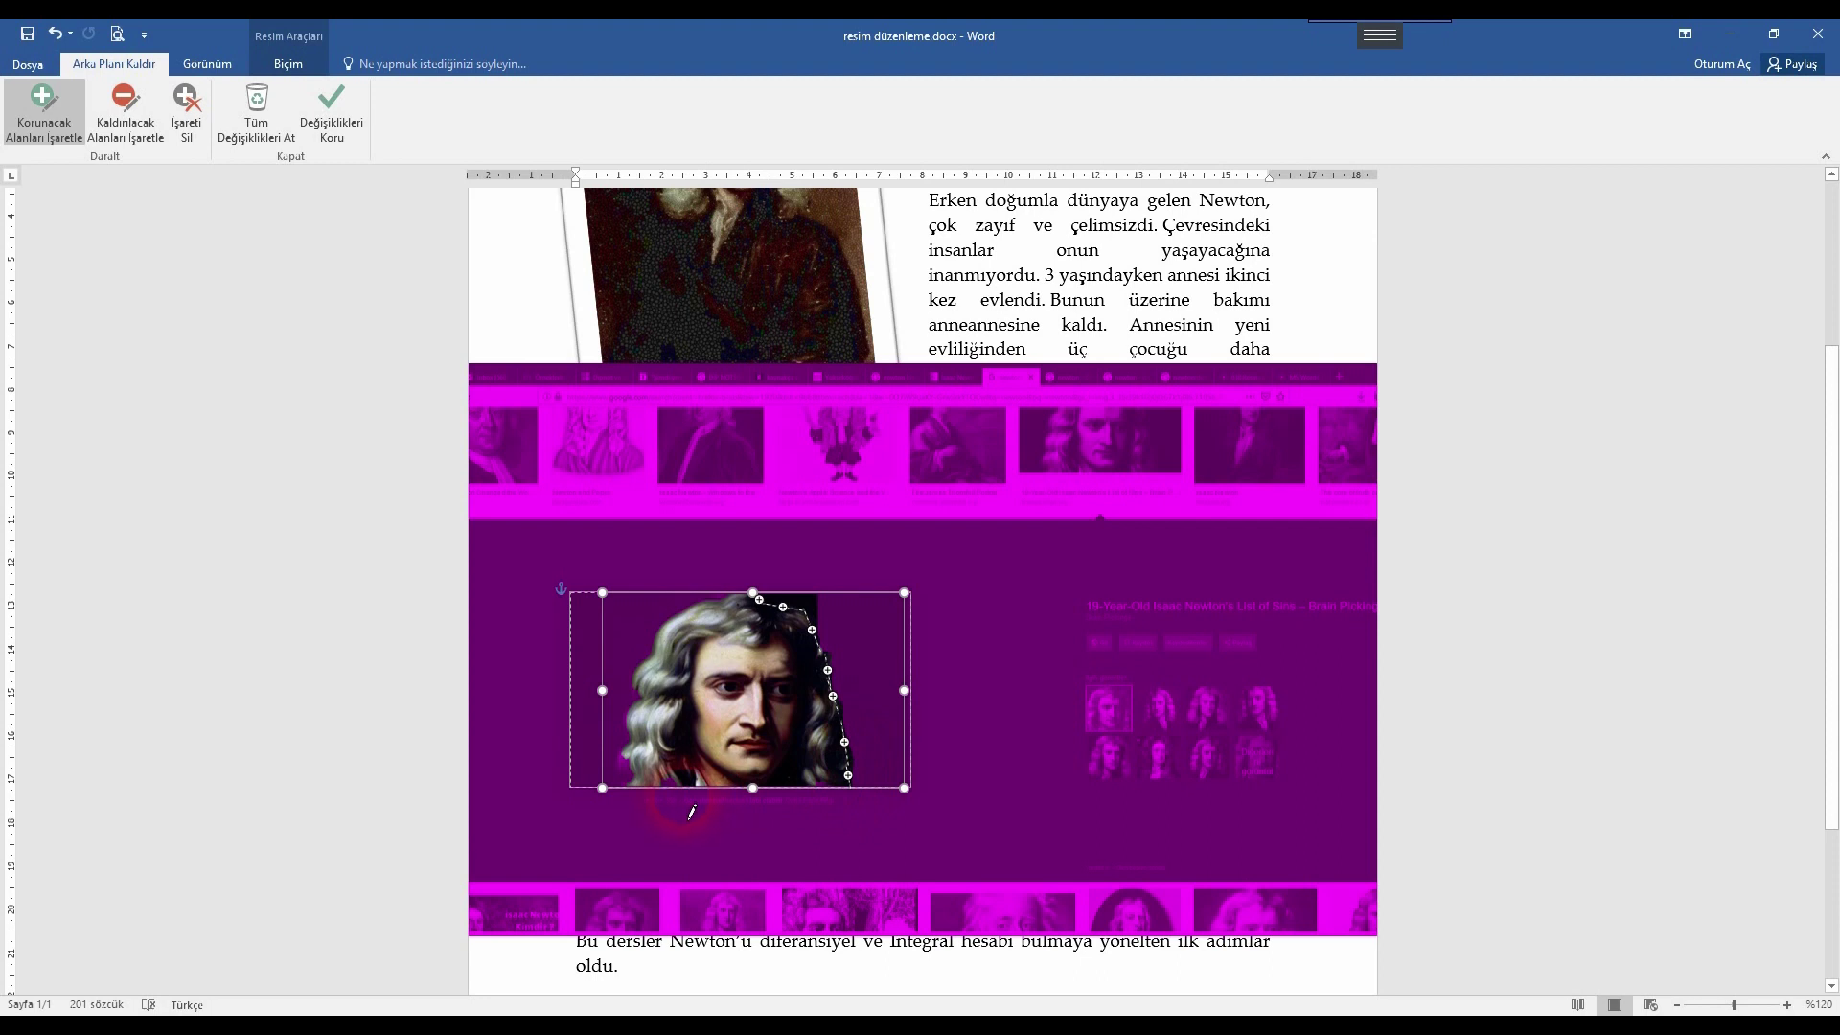
click(658, 785)
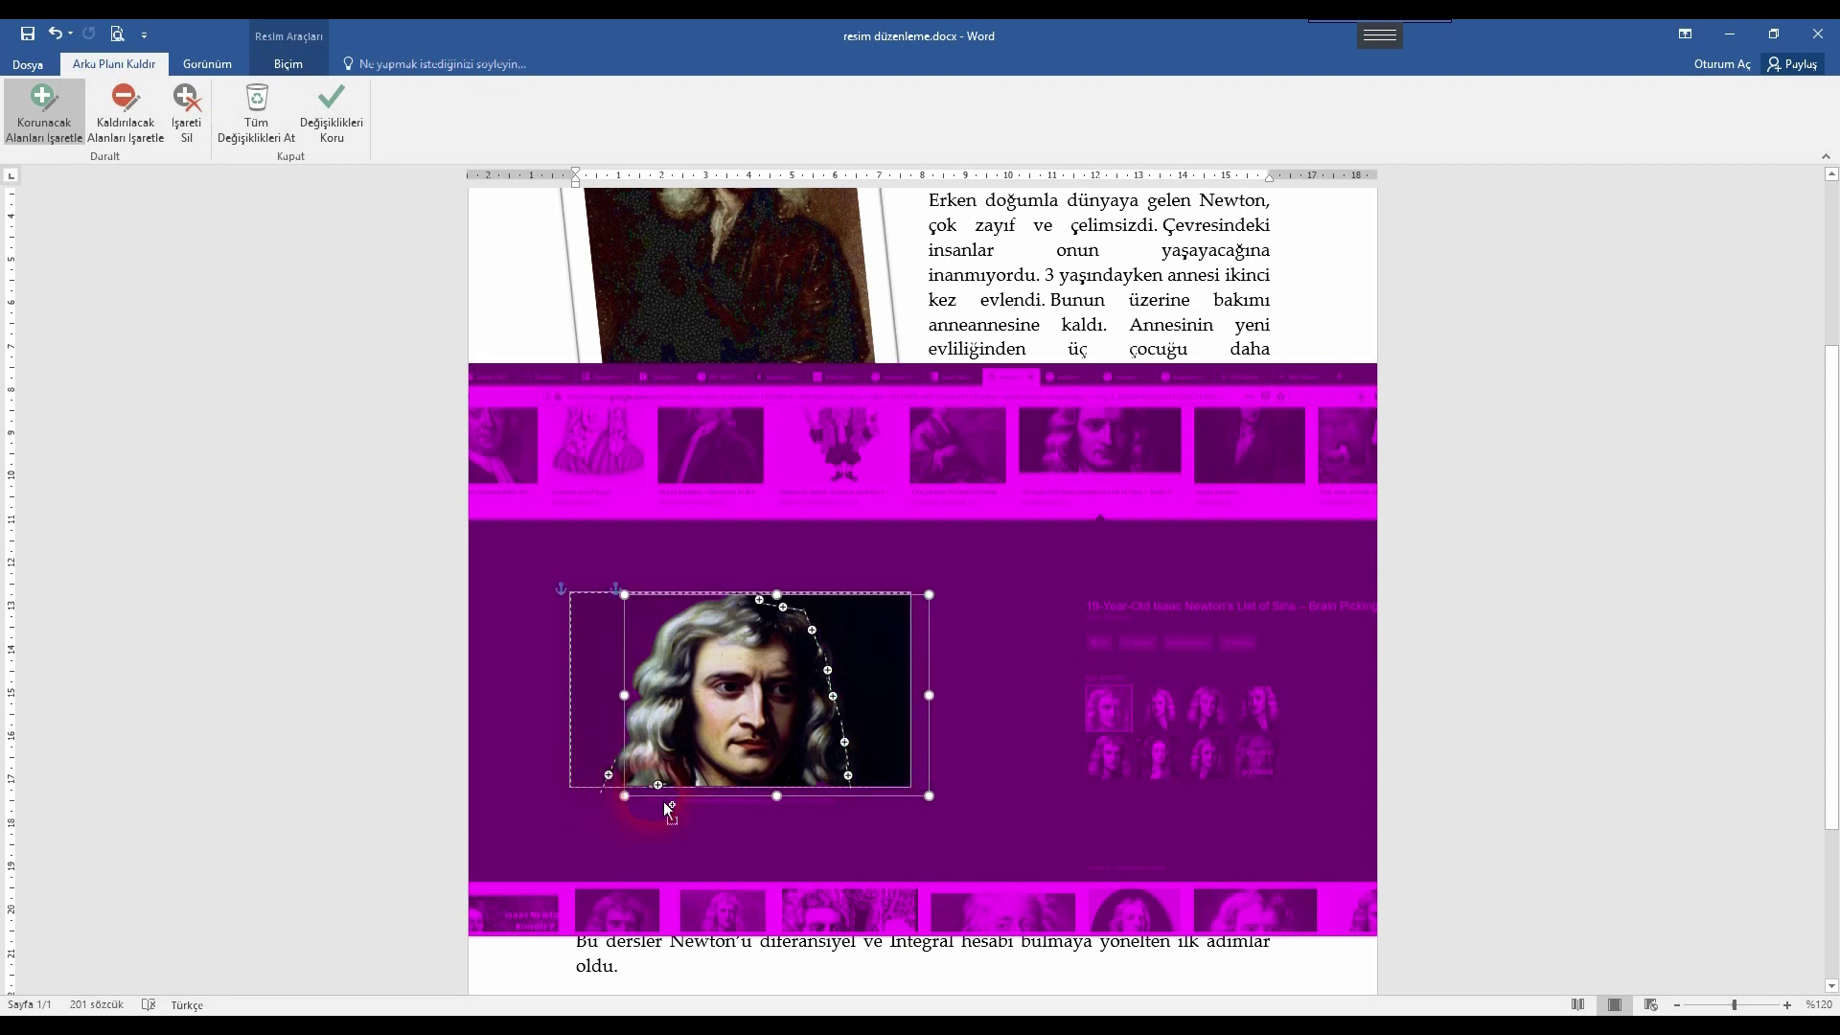
key(ctrl+z)
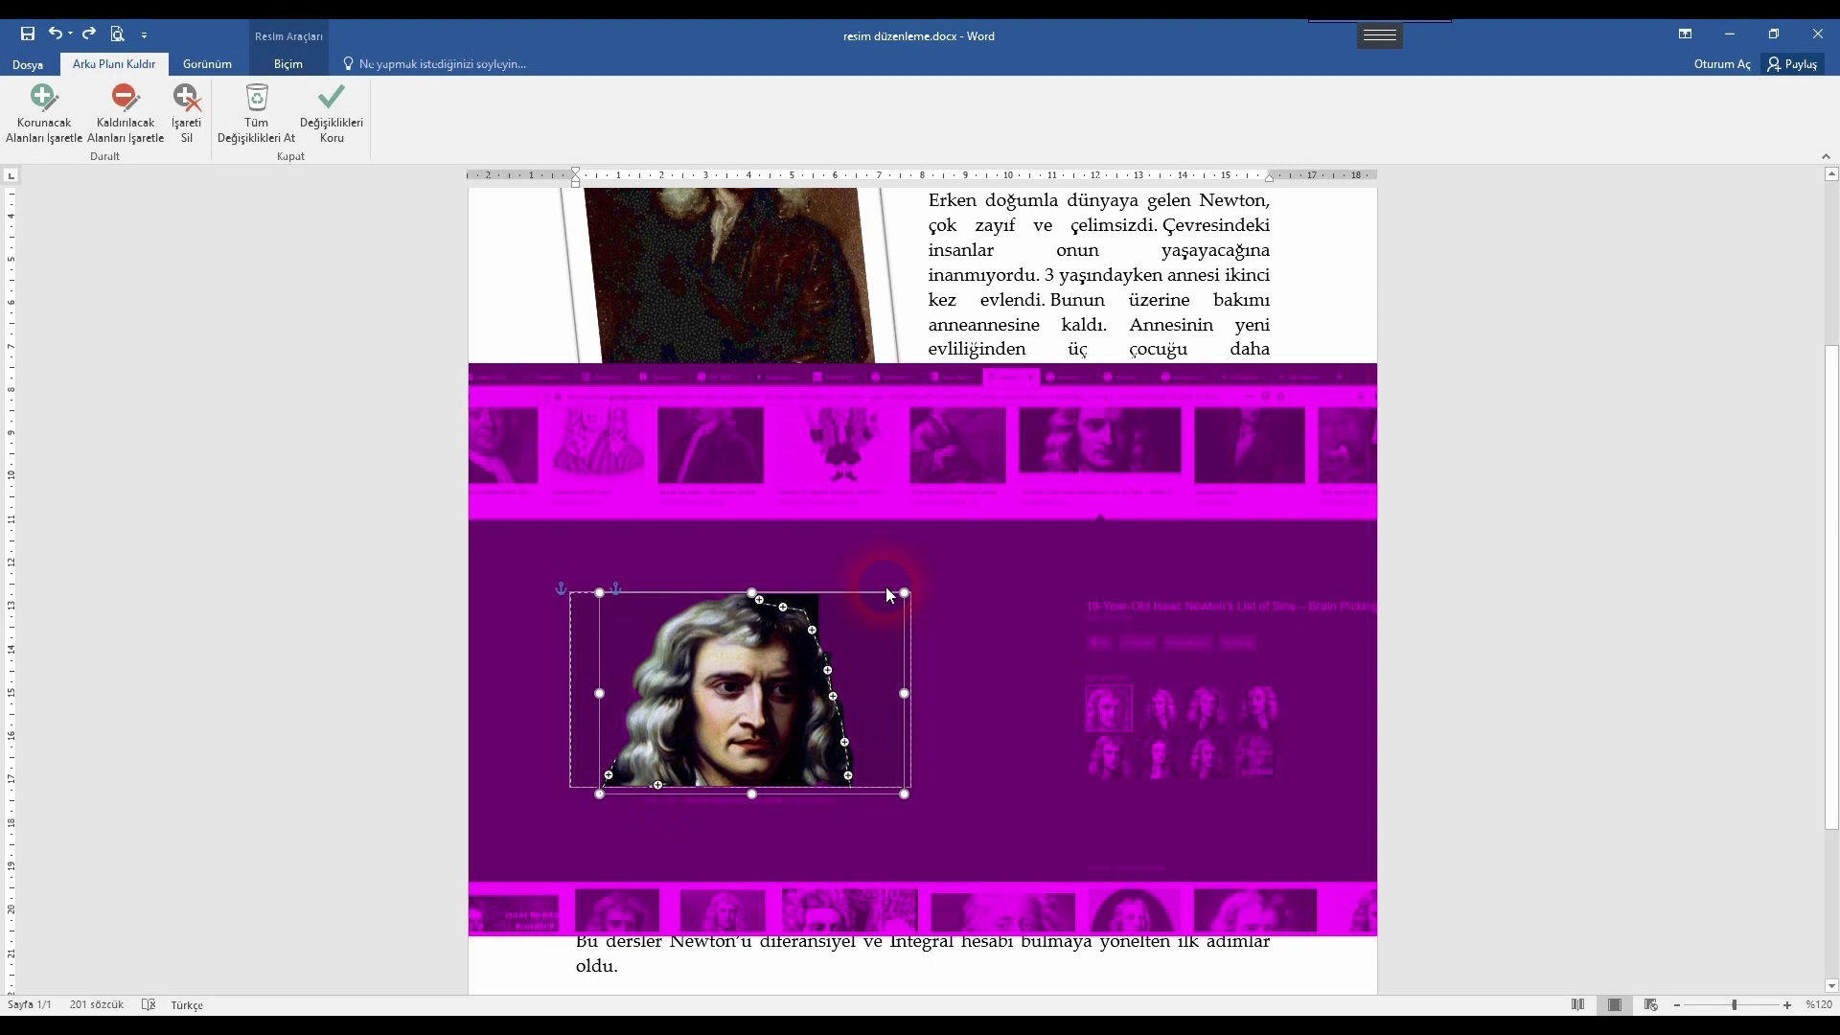
- Mark the dark background beside the hair for removal and keep the background-removal changes
click(124, 107)
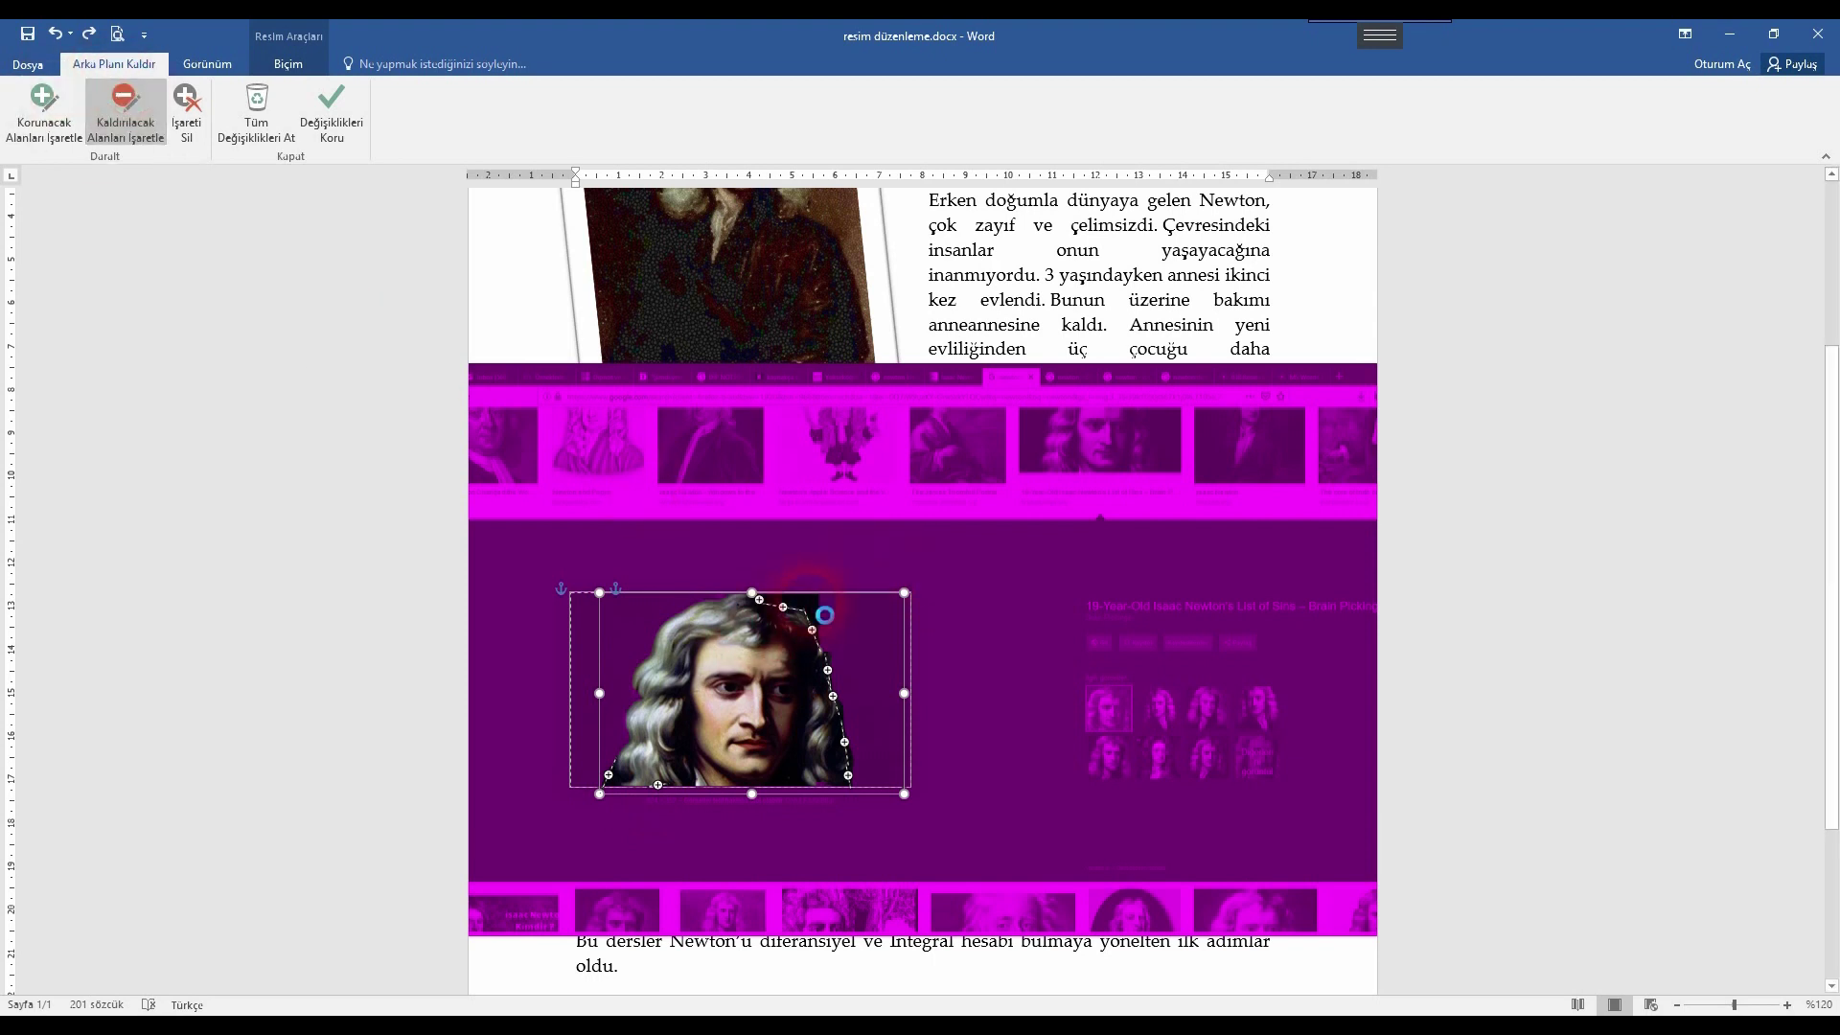
click(768, 602)
click(793, 600)
click(845, 608)
click(863, 542)
click(934, 613)
click(912, 645)
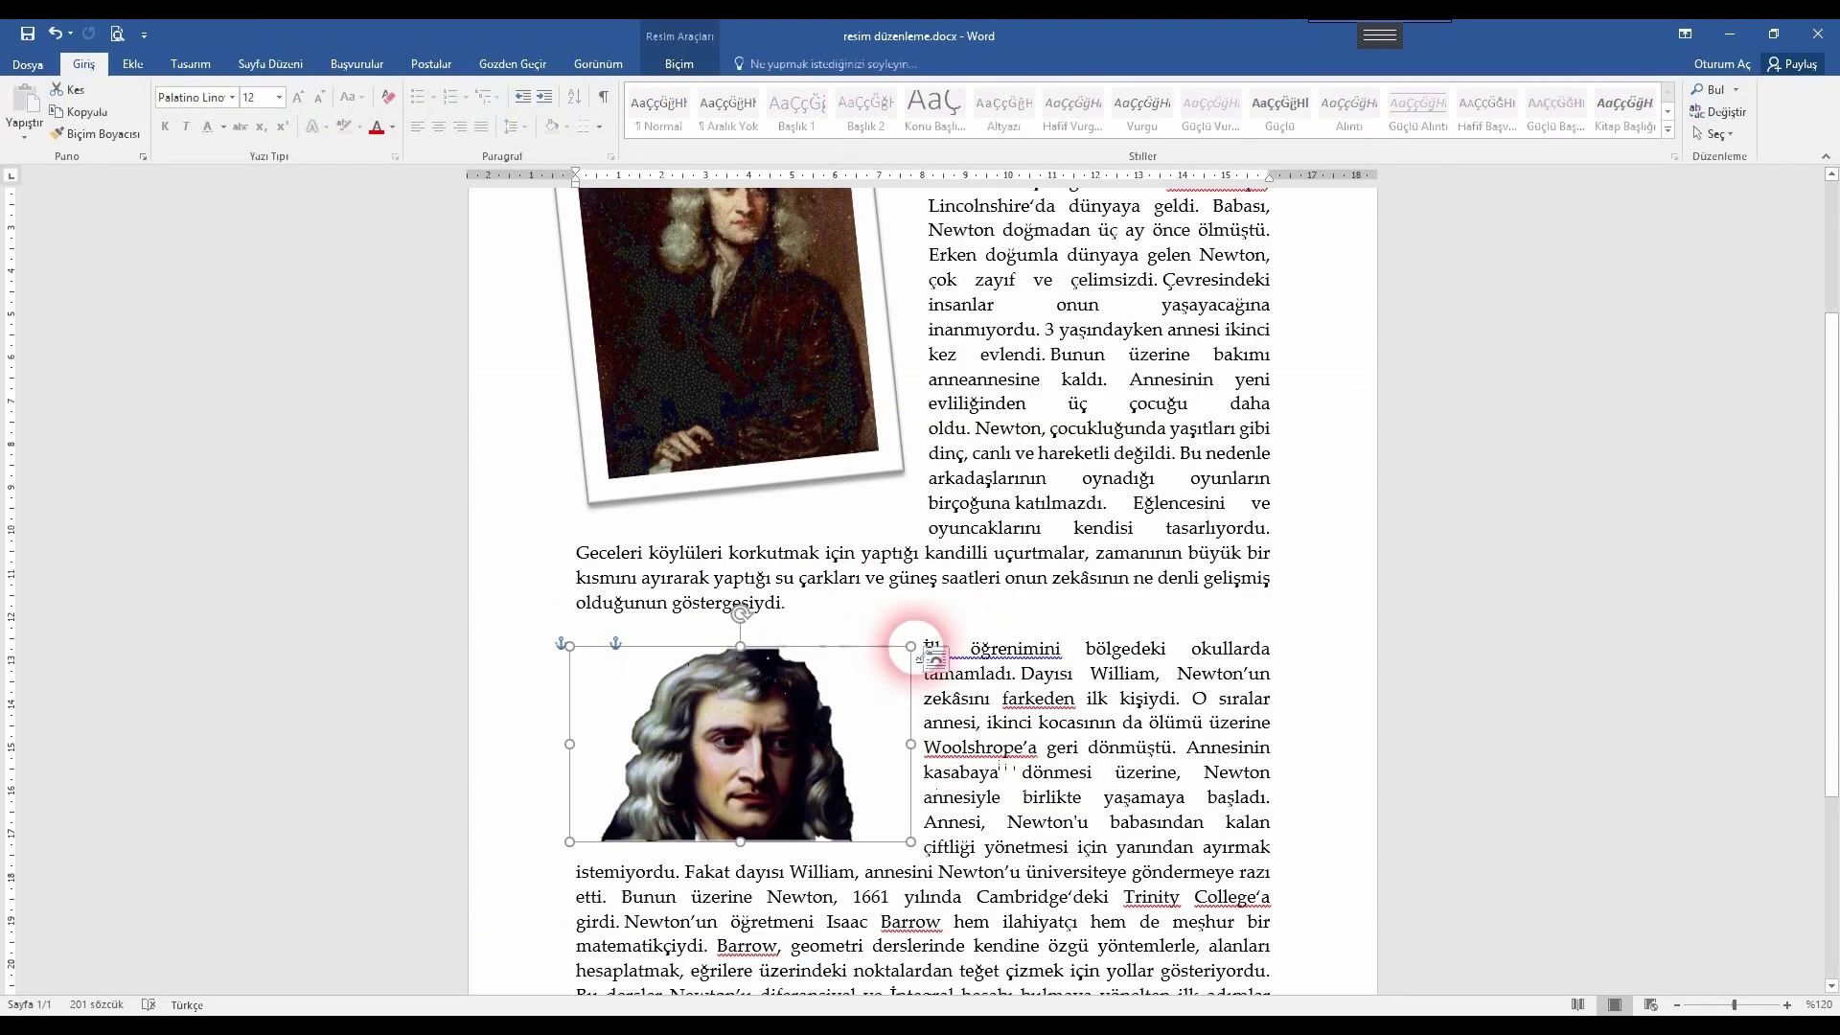
click(897, 803)
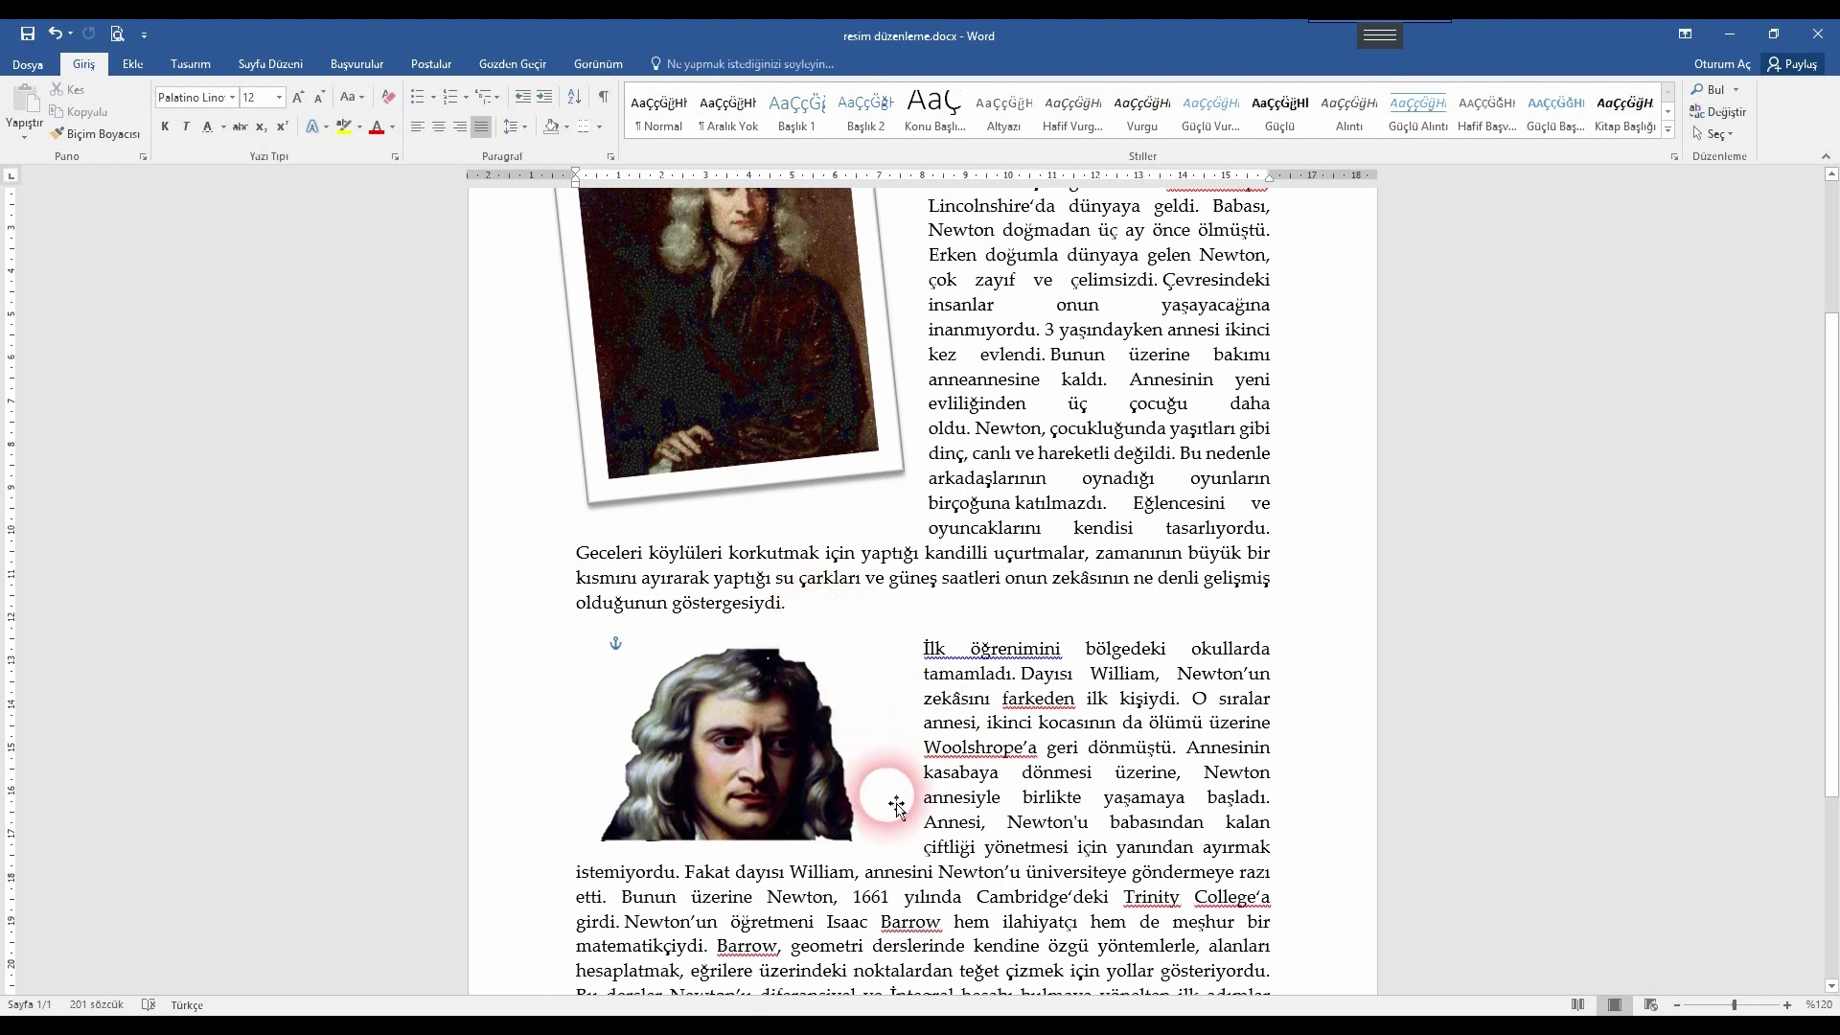